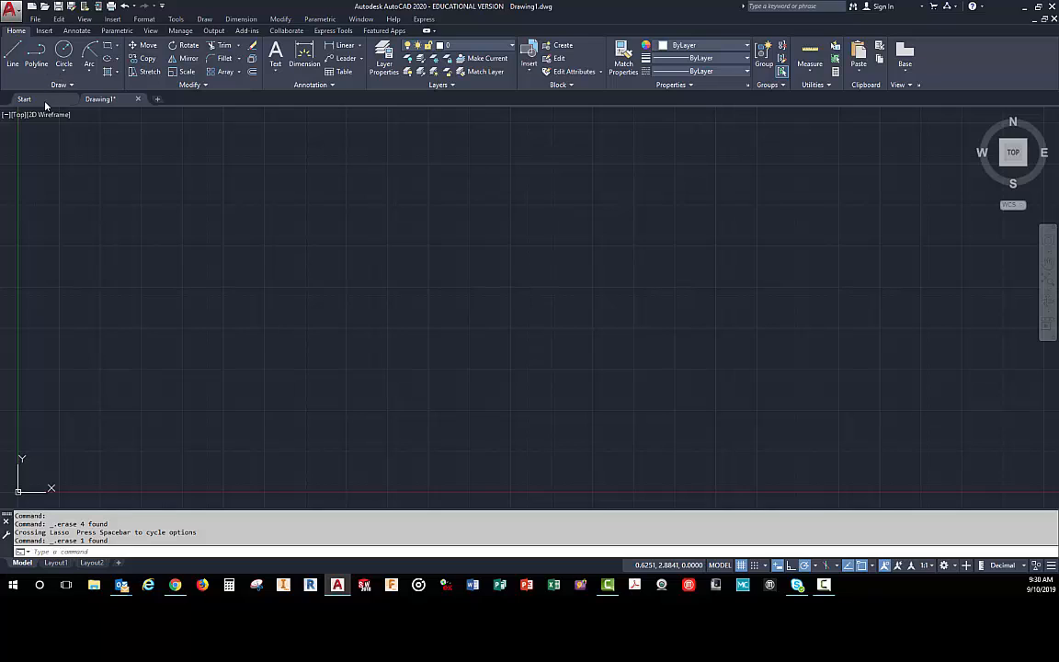
left_click(48, 100)
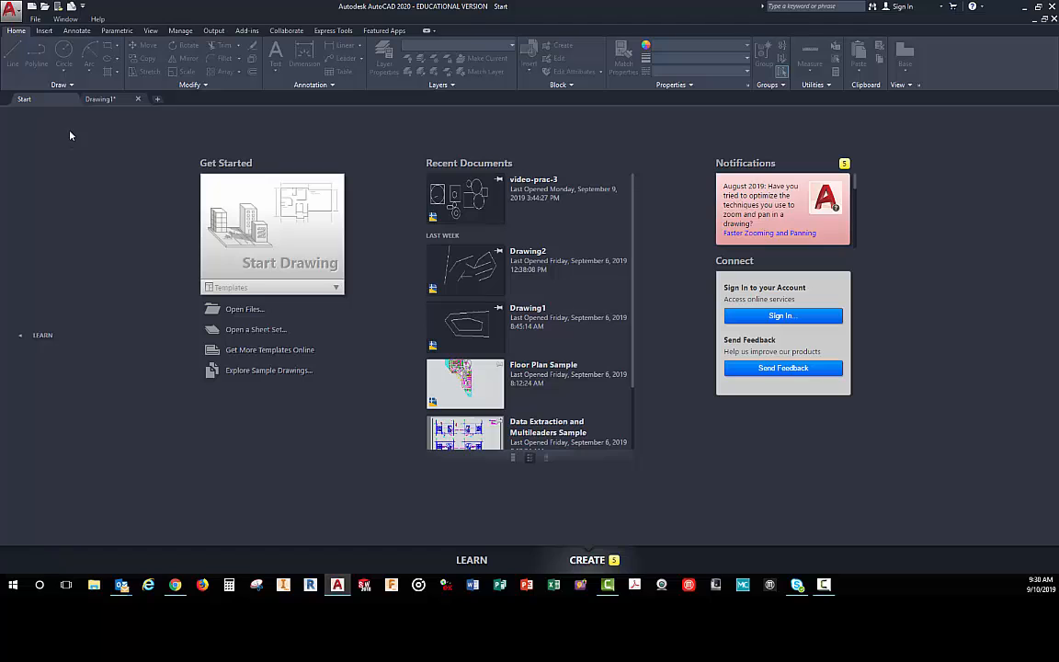
left_click(102, 99)
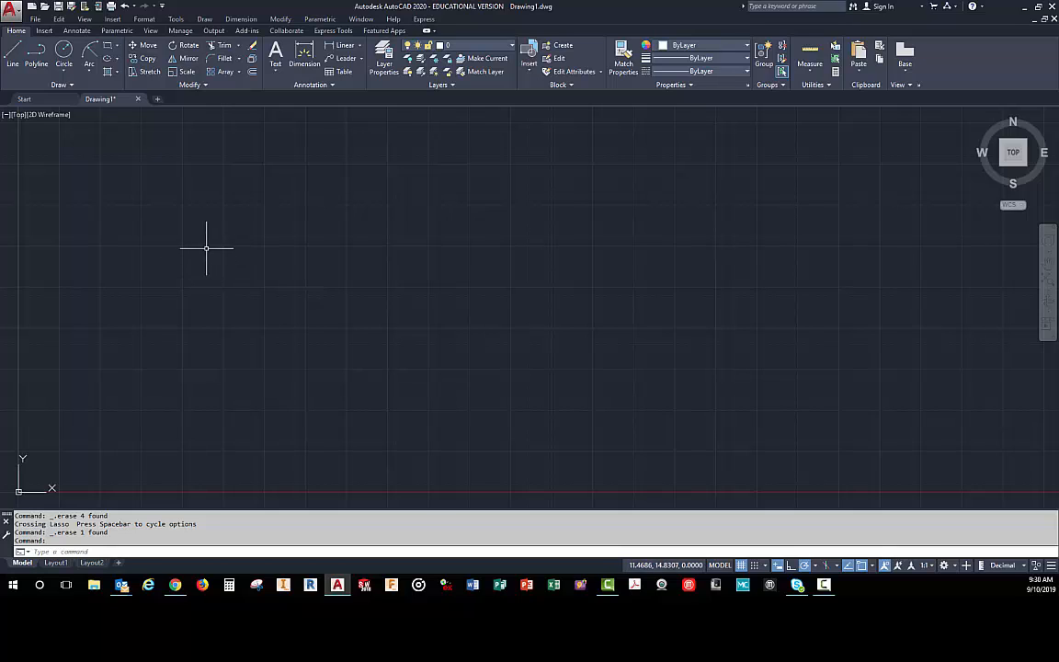
- Save the drawing in the Documents folder under the name Drawing-practice-vid-4
left_click(57, 7)
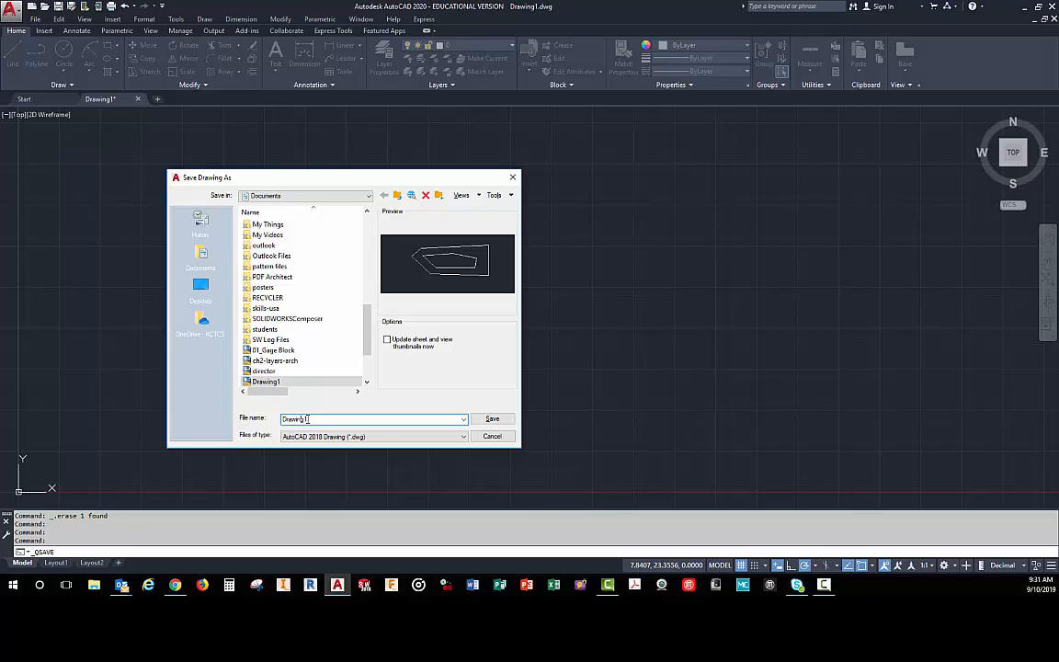
key("BackSpace")
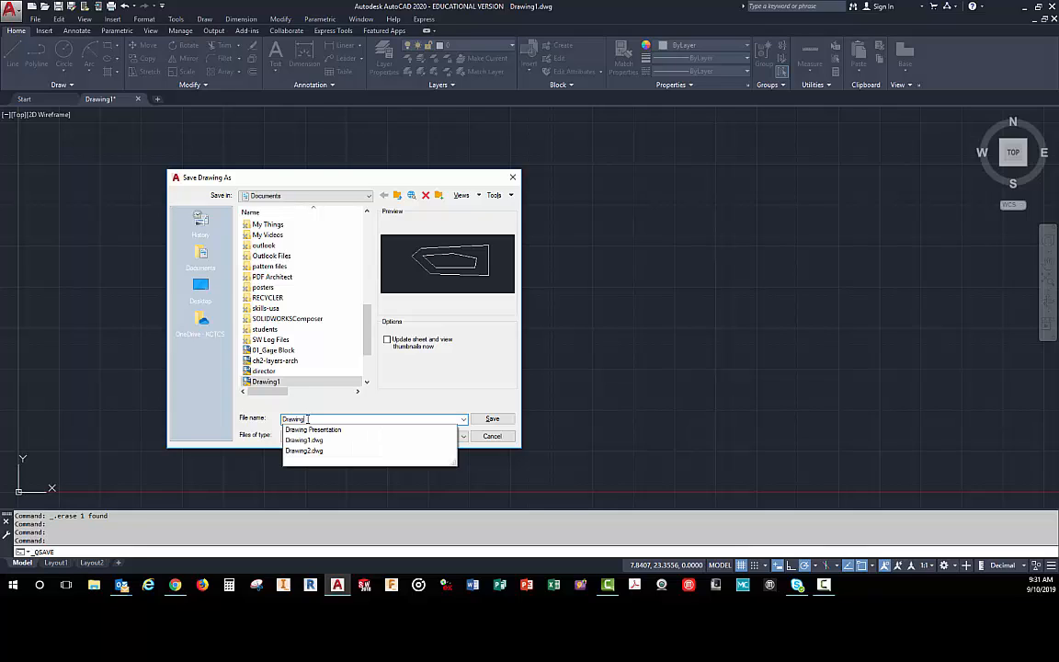
type("3")
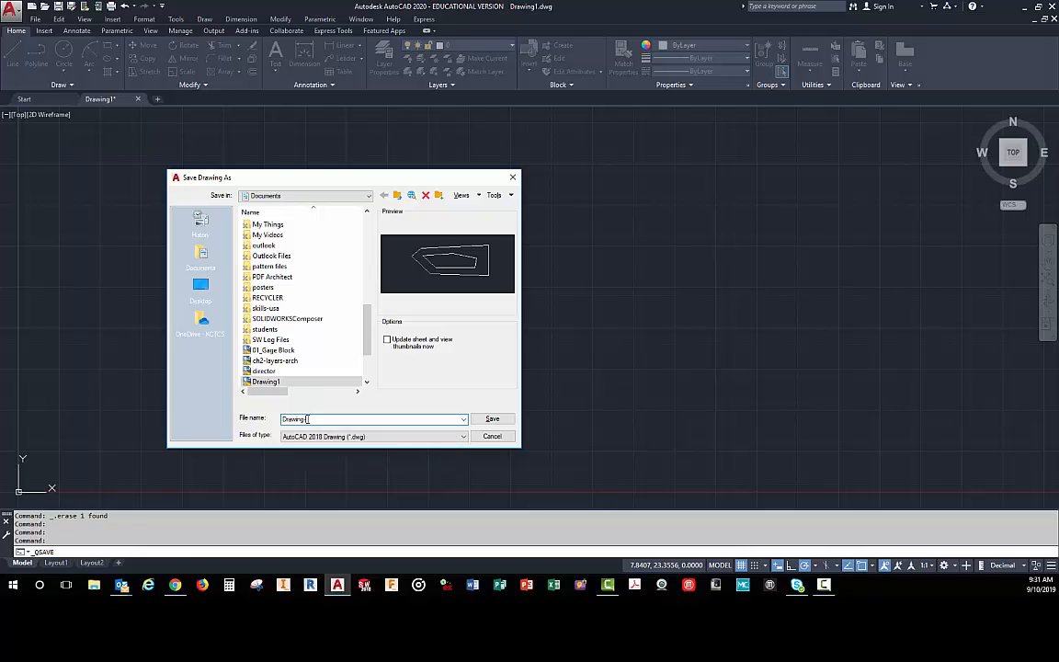
type("practice-vid-4")
left_click(492, 419)
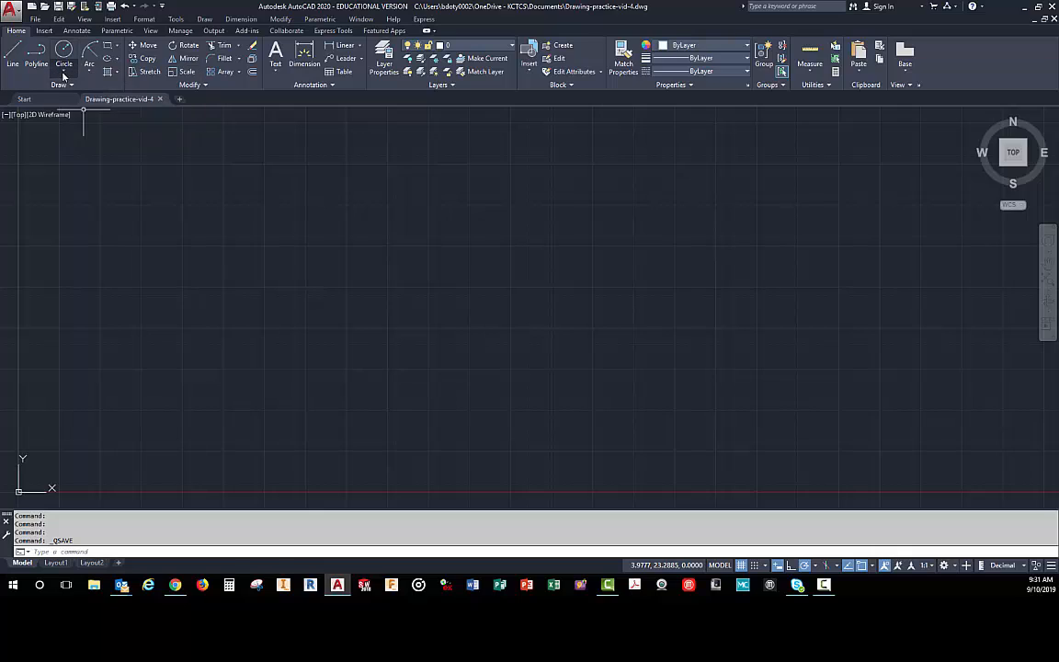
left_click(64, 73)
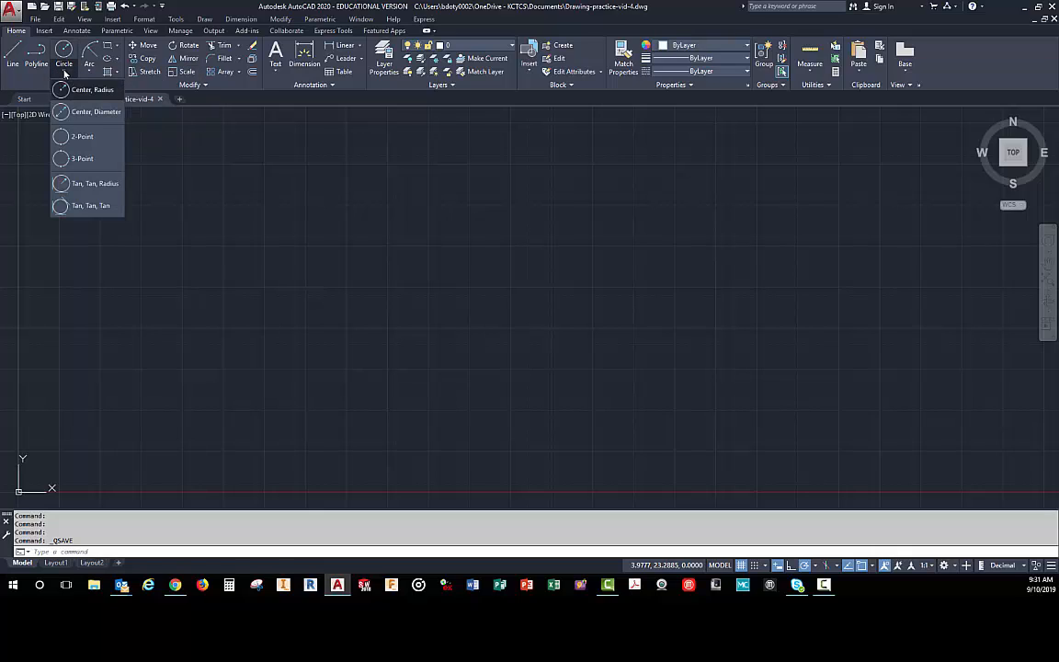
left_click(117, 48)
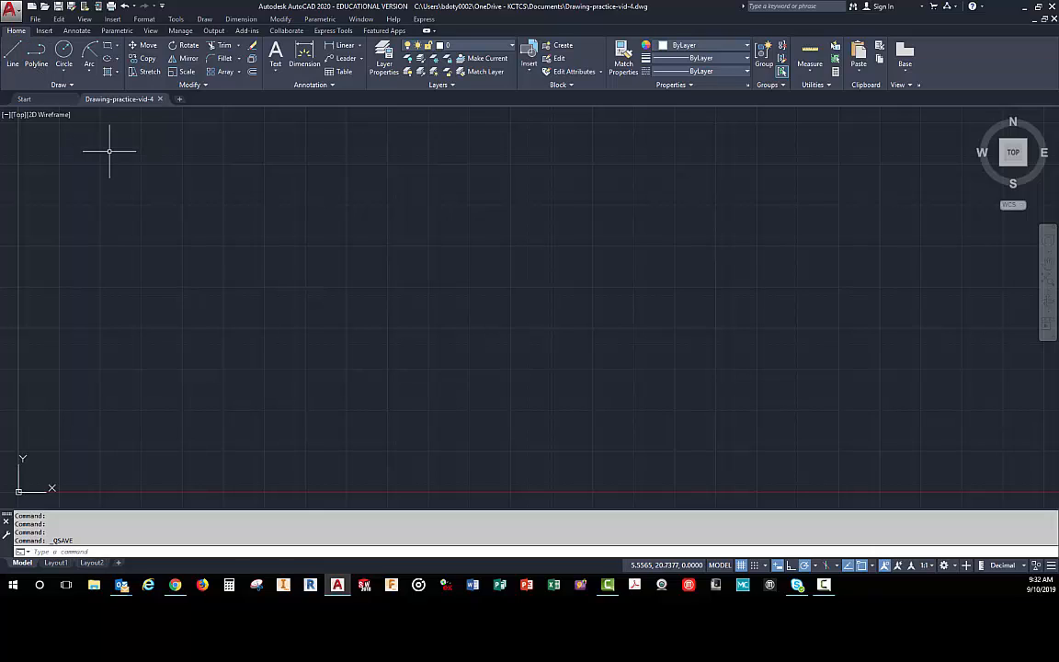
- Draw a wide three-point arc that rises from the lower left over the middle of the drawing area and descends slightly on the right
left_click(90, 72)
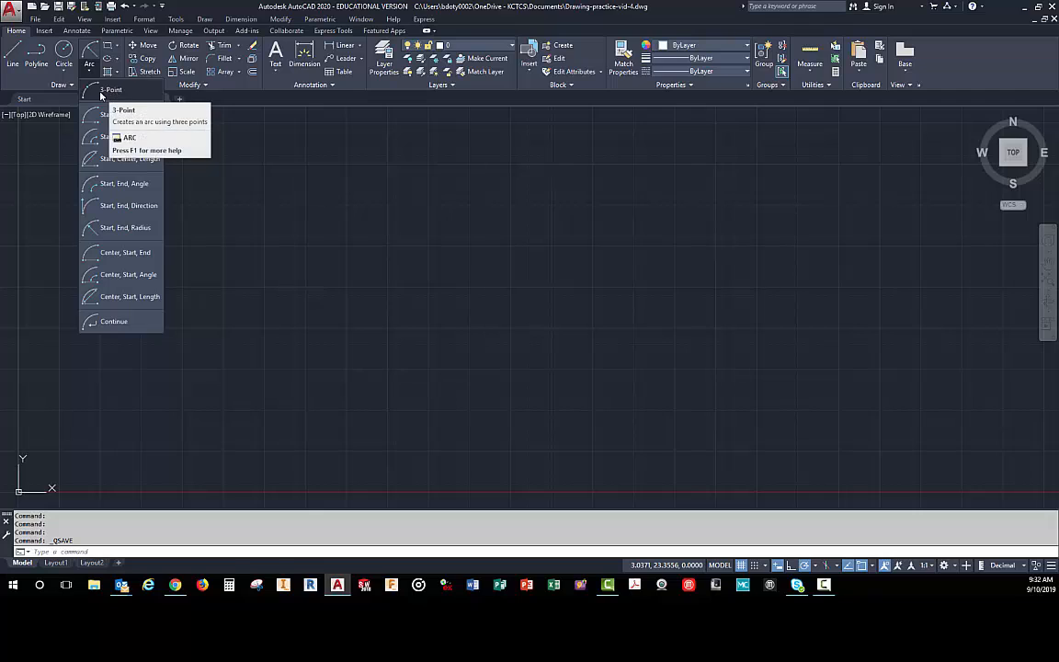
left_click(110, 91)
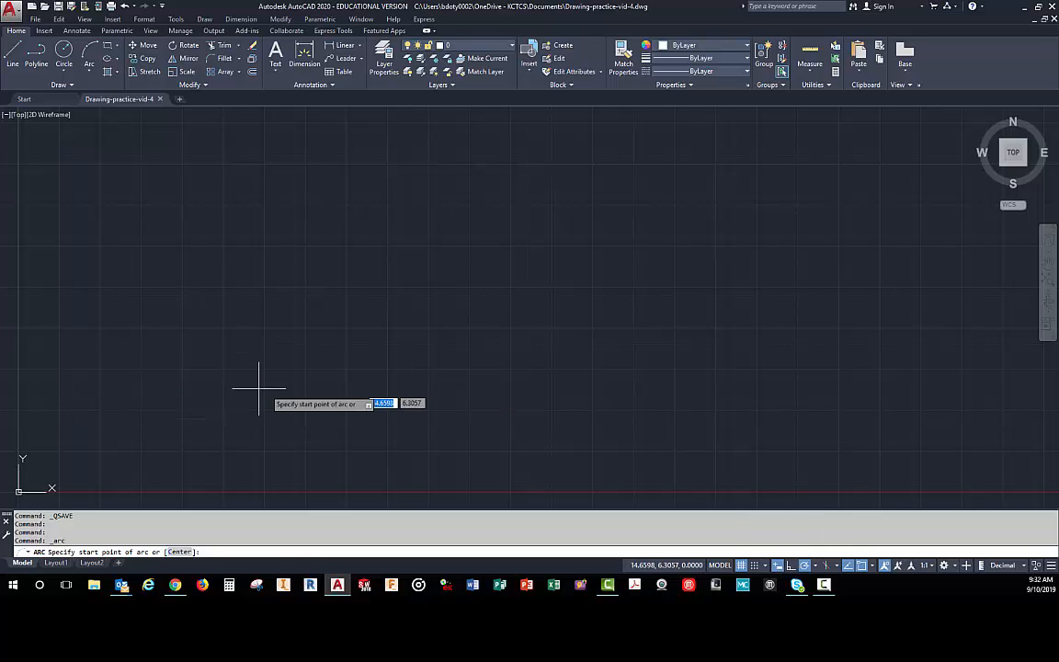
left_click(152, 395)
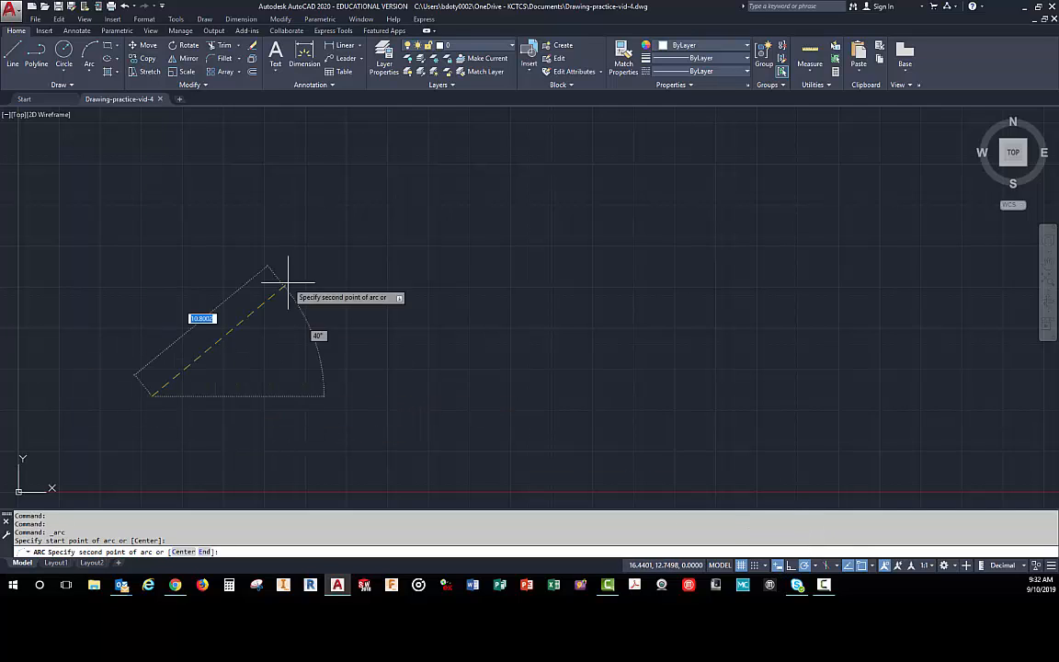
left_click(341, 268)
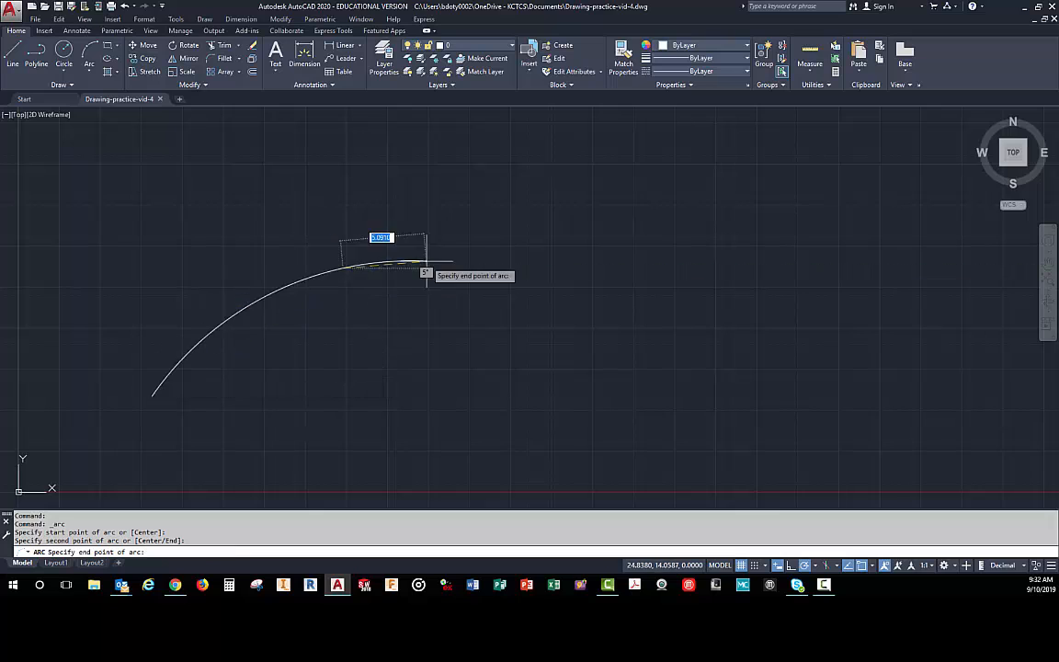
left_click(606, 293)
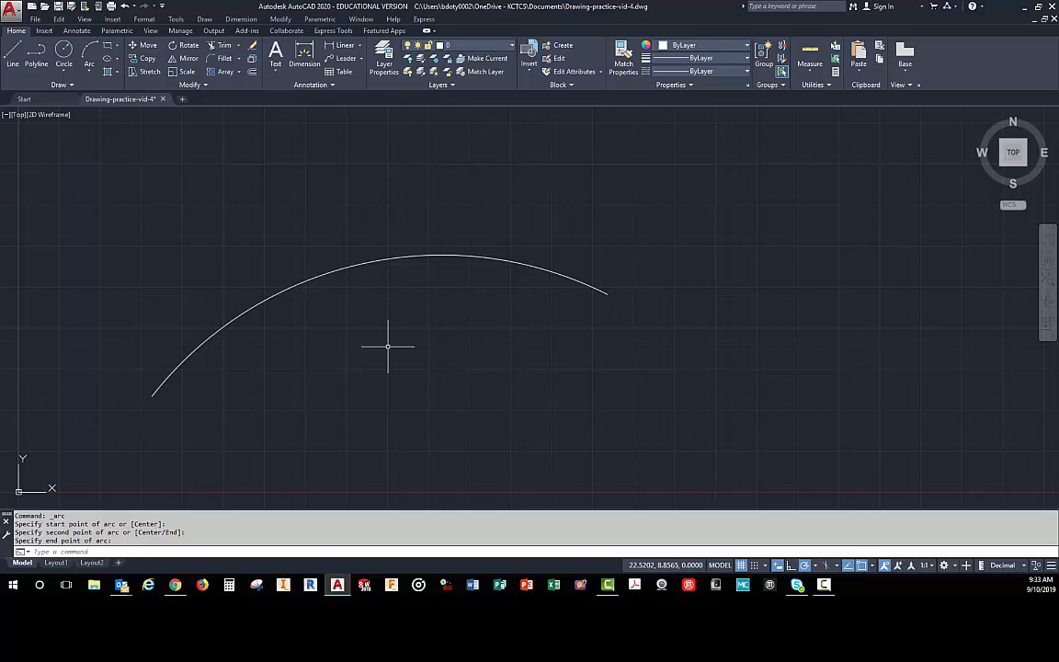
- Draw an upward semicircular arc beside the large arc's right end using Start, End, Direction, with level endpoints and a vertical start tangent
left_click(89, 73)
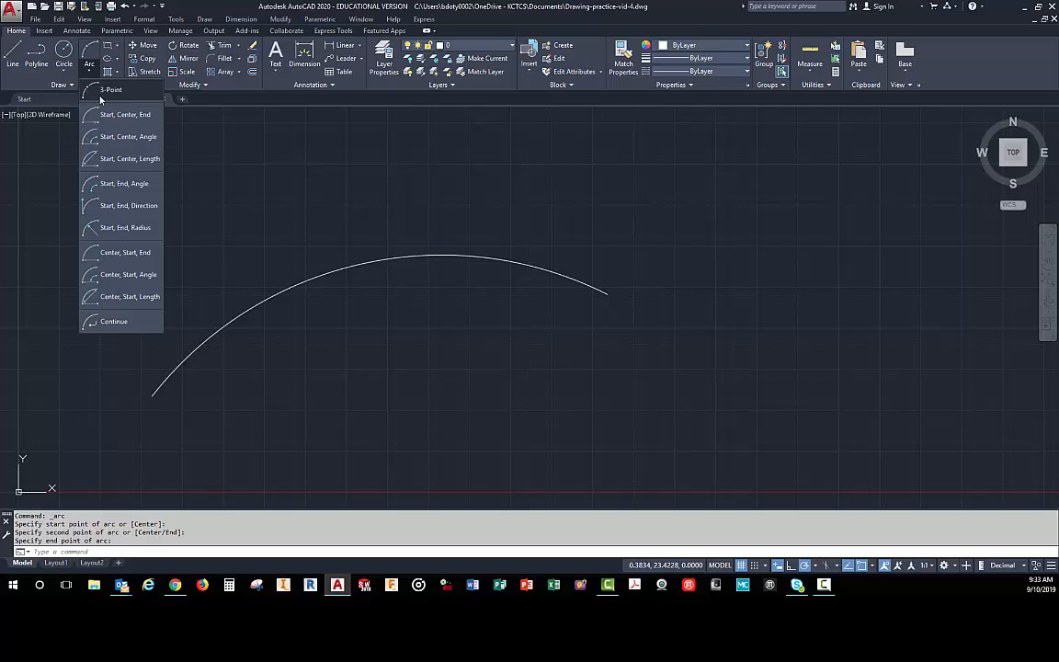
left_click(92, 205)
left_click(588, 381)
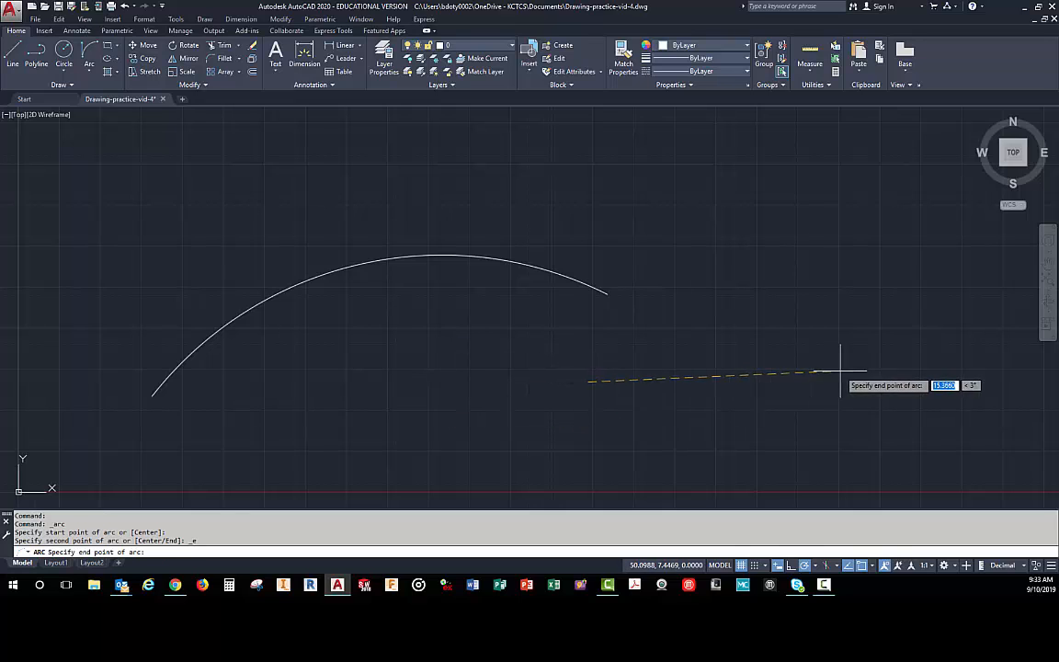
left_click(801, 381)
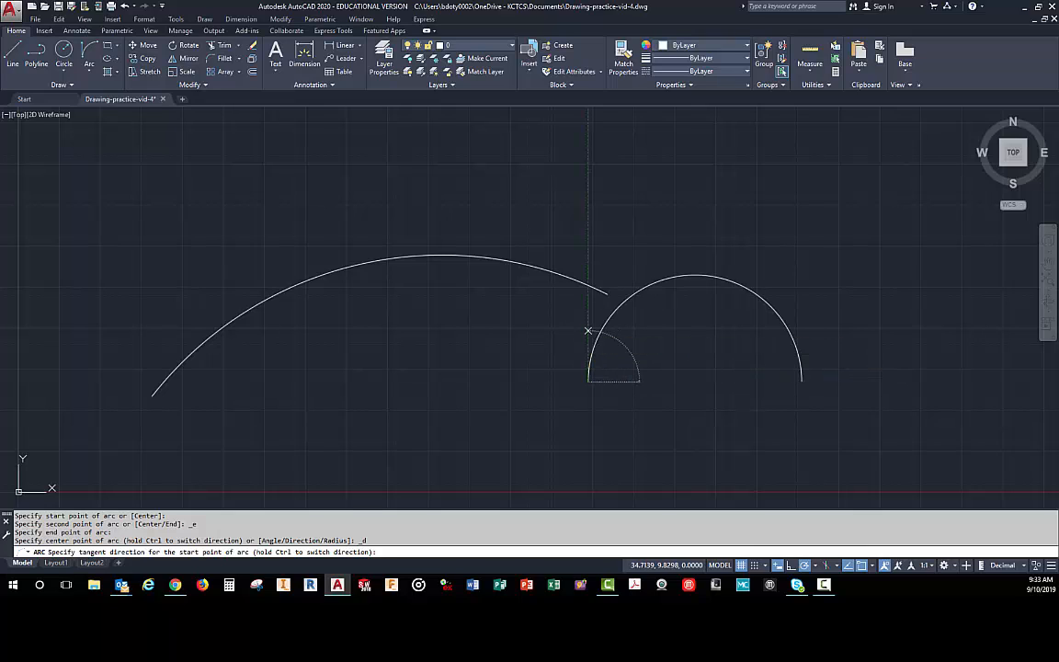
left_click(588, 330)
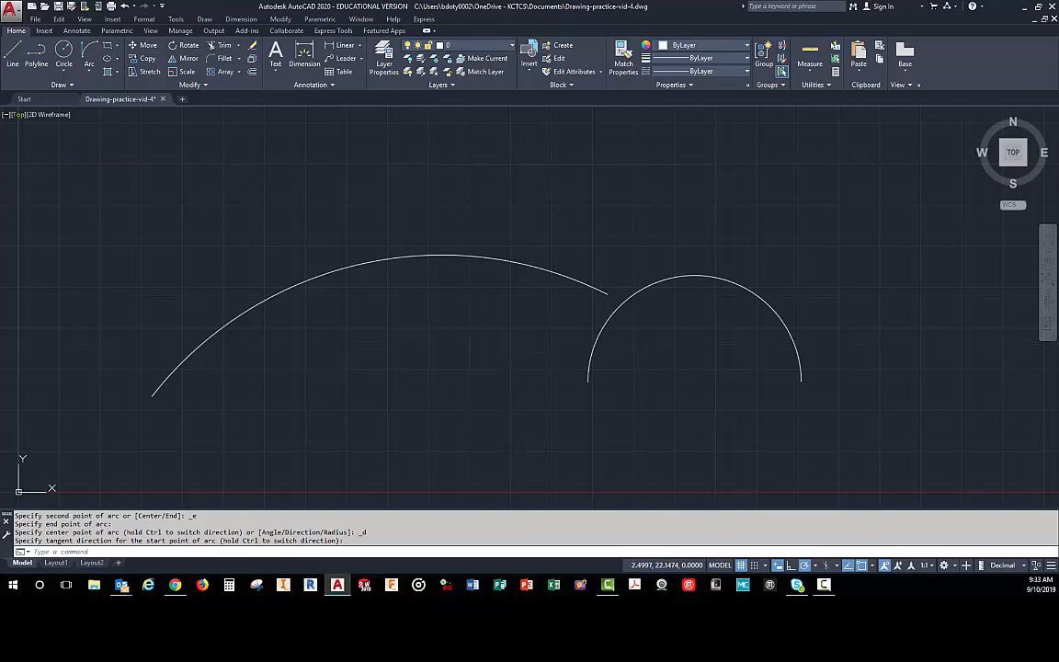
- Draw a rectangle about 11.25 by 3.19 units below the large arc
left_click(13, 56)
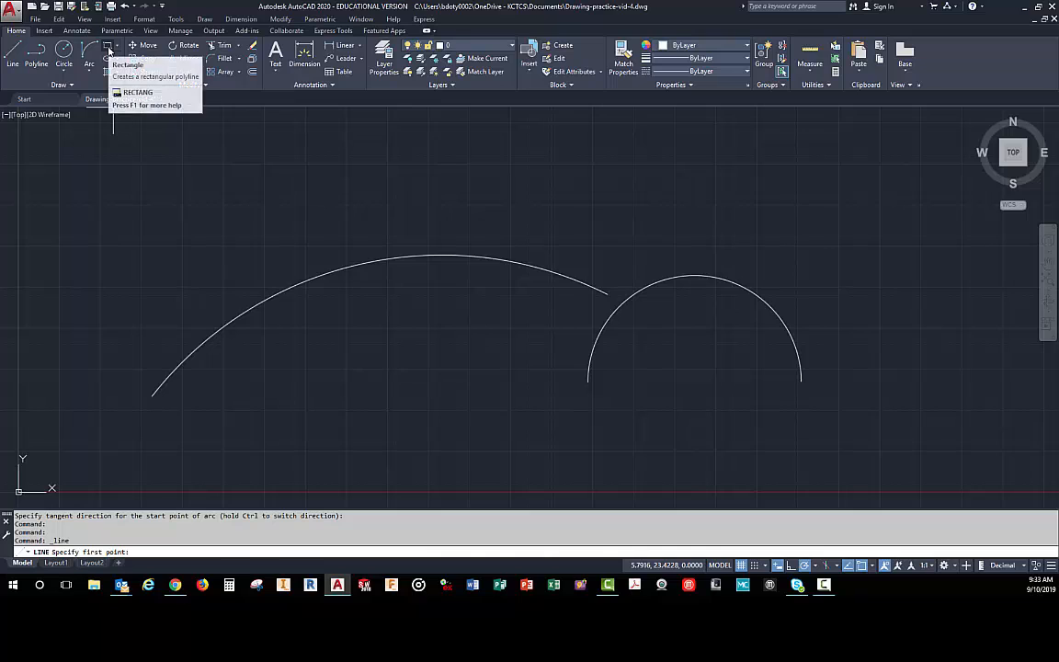
key("Escape")
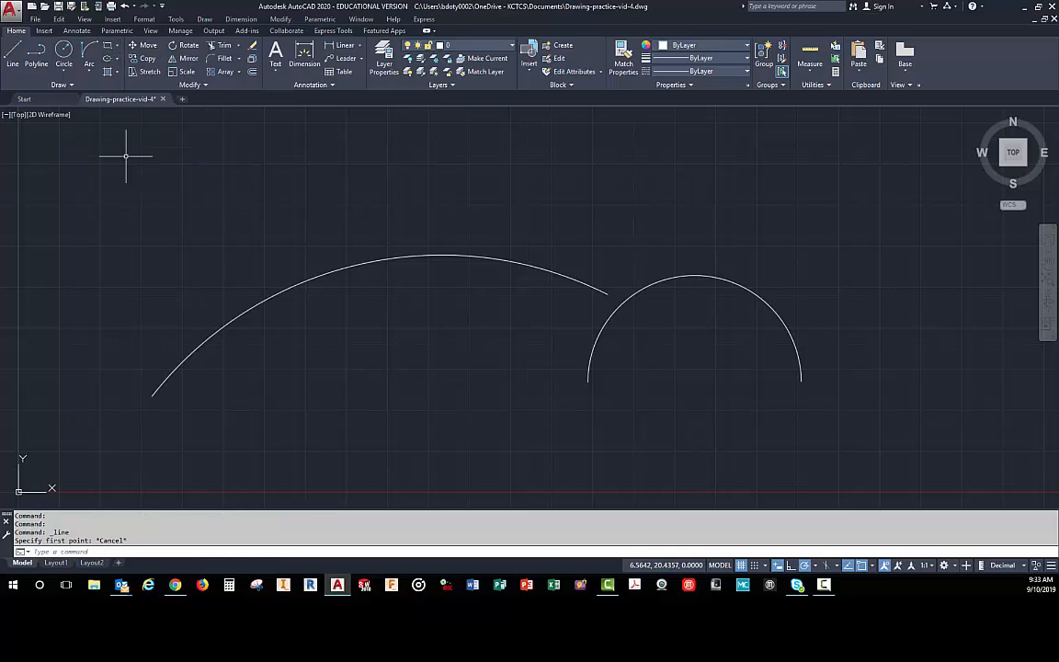
left_click(106, 45)
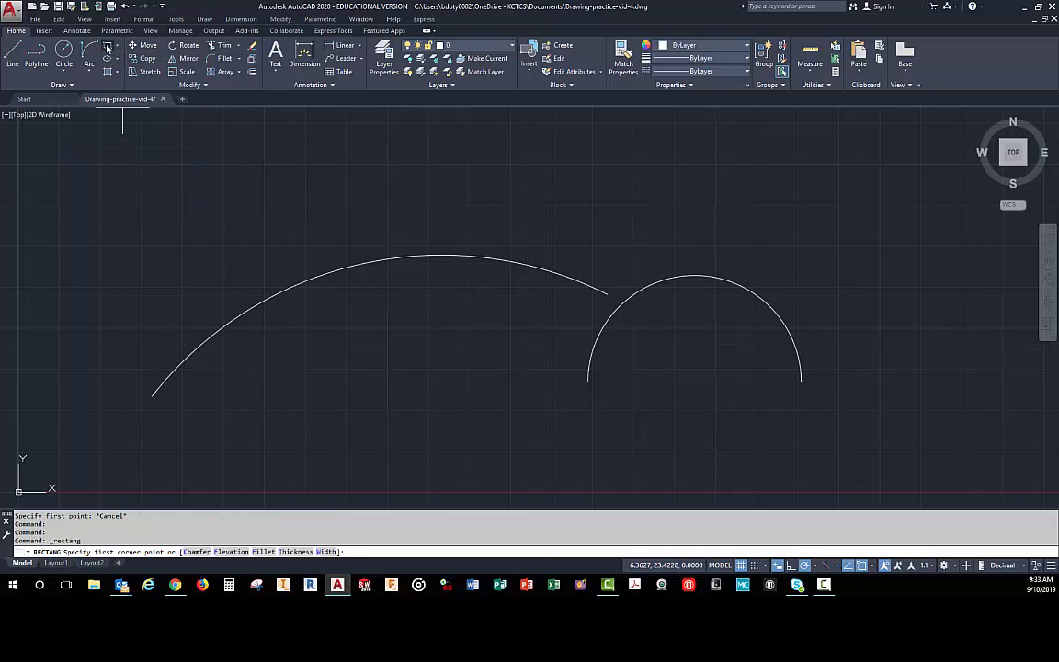
left_click(302, 437)
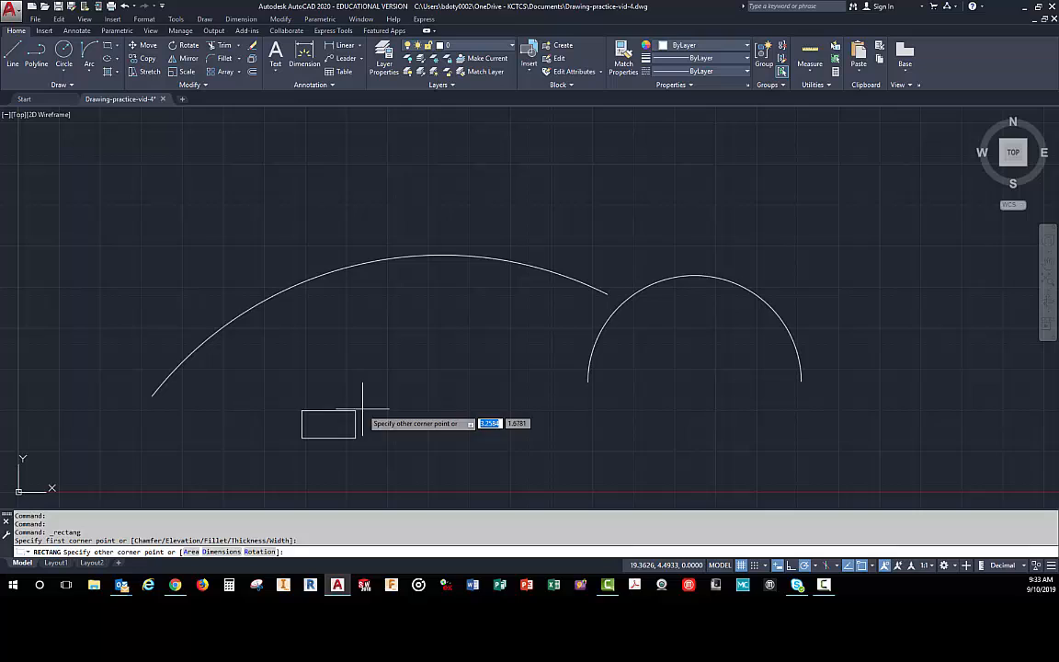
left_click(486, 386)
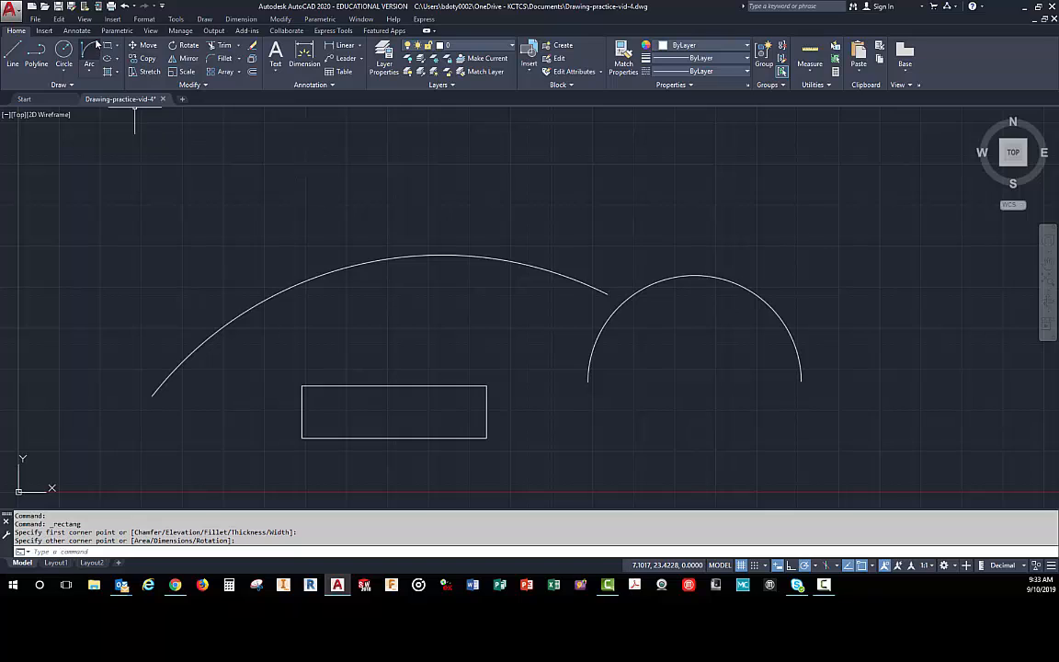
- Draw a three-point arc inside the rectangle from its lower-left corner through the top edge's midpoint to its lower-right corner
left_click(89, 73)
left_click(103, 90)
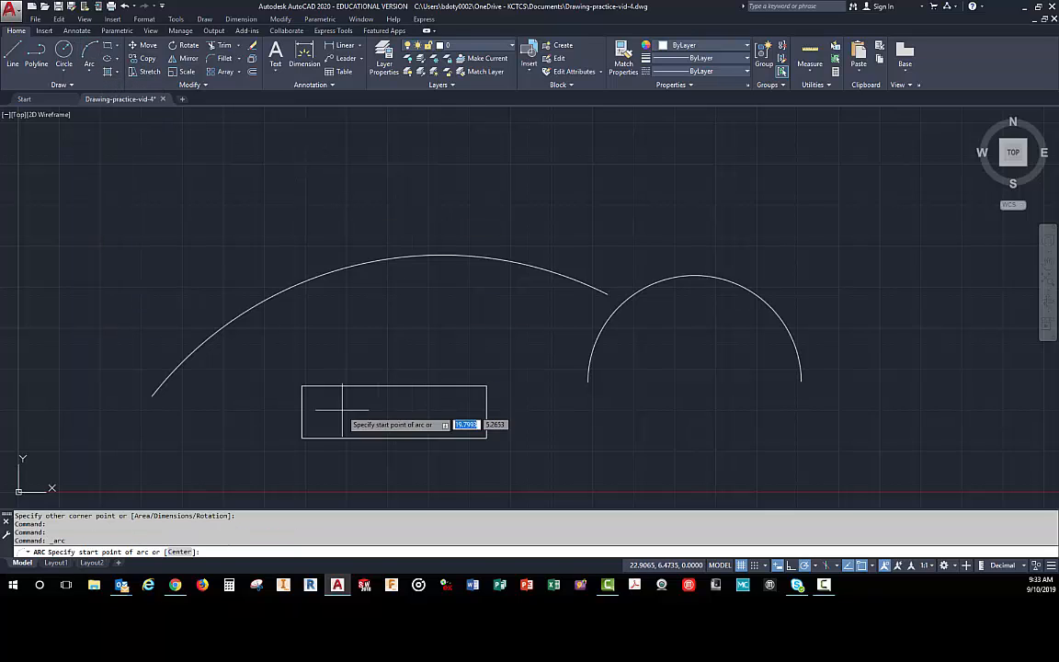
left_click(303, 438)
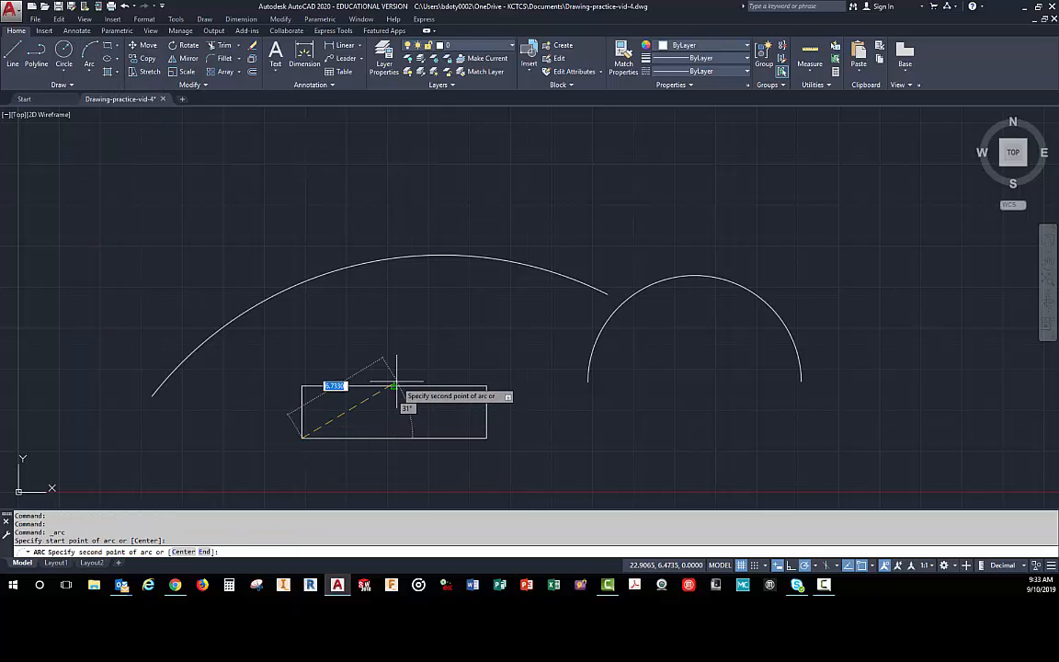
left_click(394, 387)
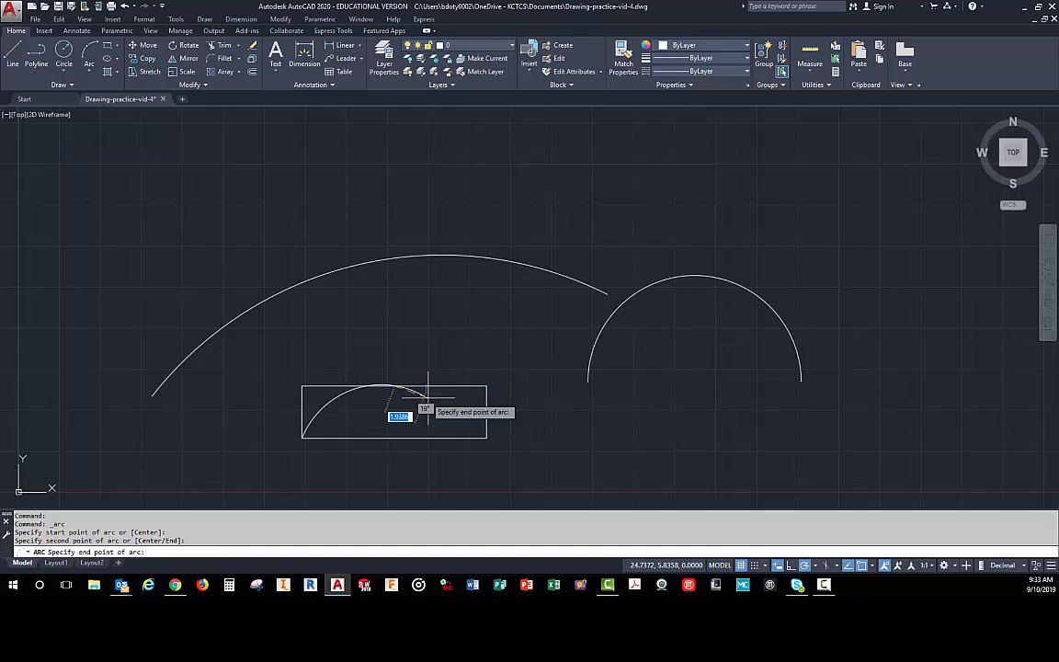
left_click(485, 435)
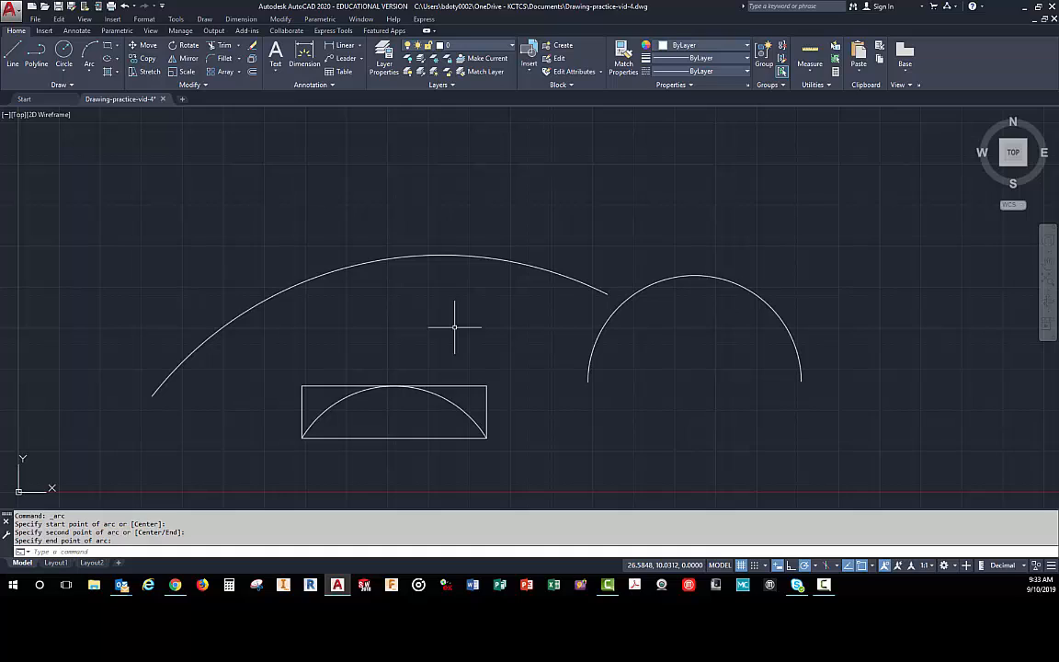
- Enable the Apparent Intersection object snap
left_click(872, 566)
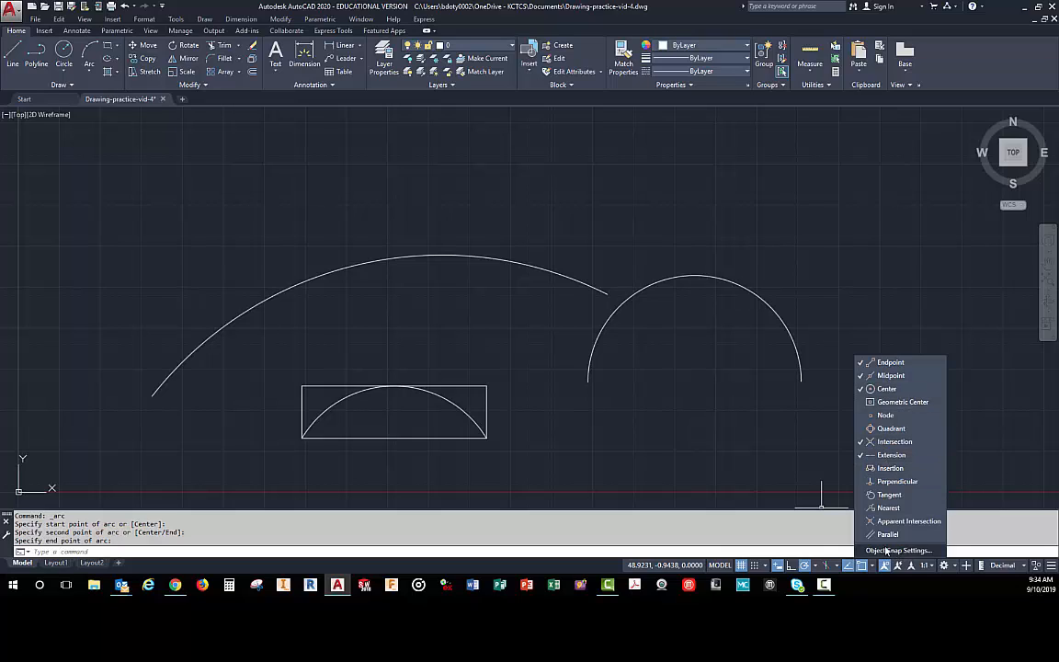
left_click(869, 523)
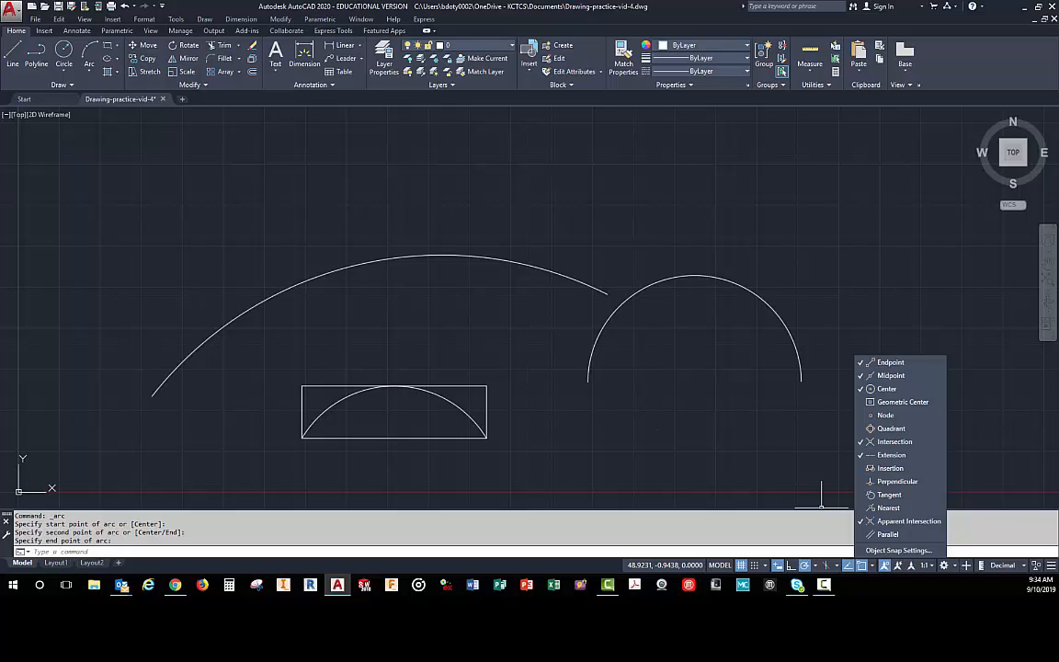
left_click(691, 433)
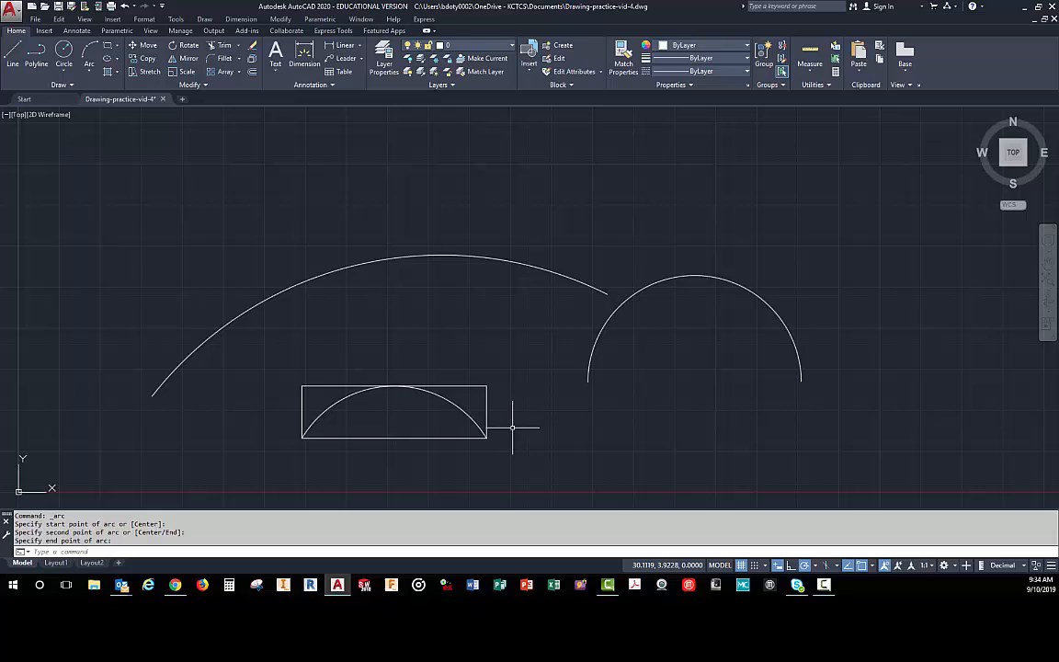
- Draw a two-segment line from above the large arc's right endpoint, level with its midpoint, up and then down-right, using 15-degree polar tracking
left_click(11, 50)
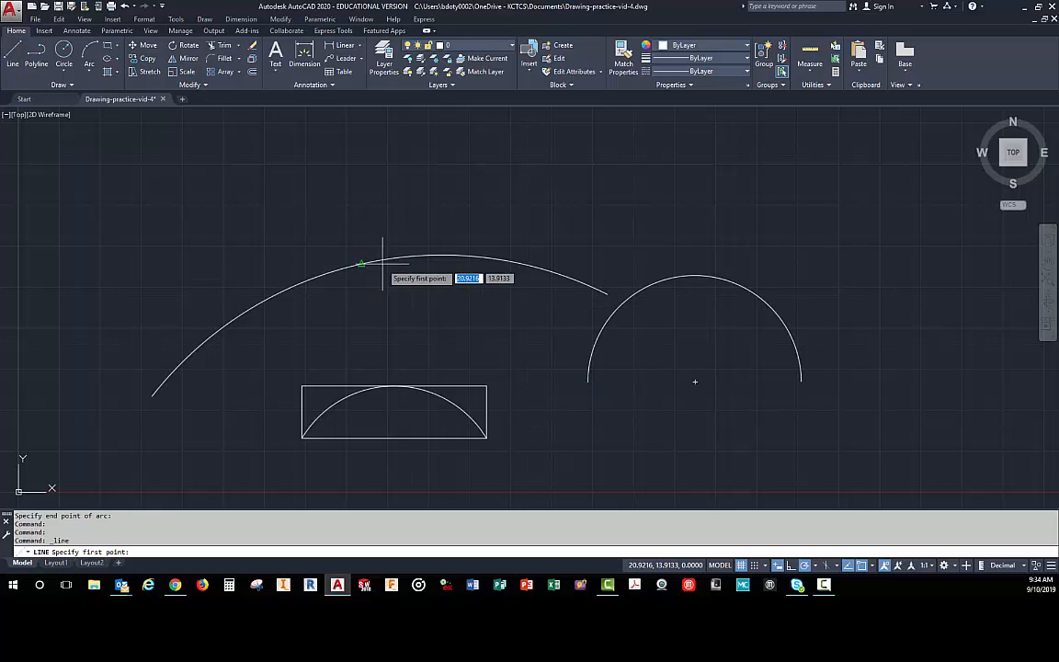
left_click(606, 263)
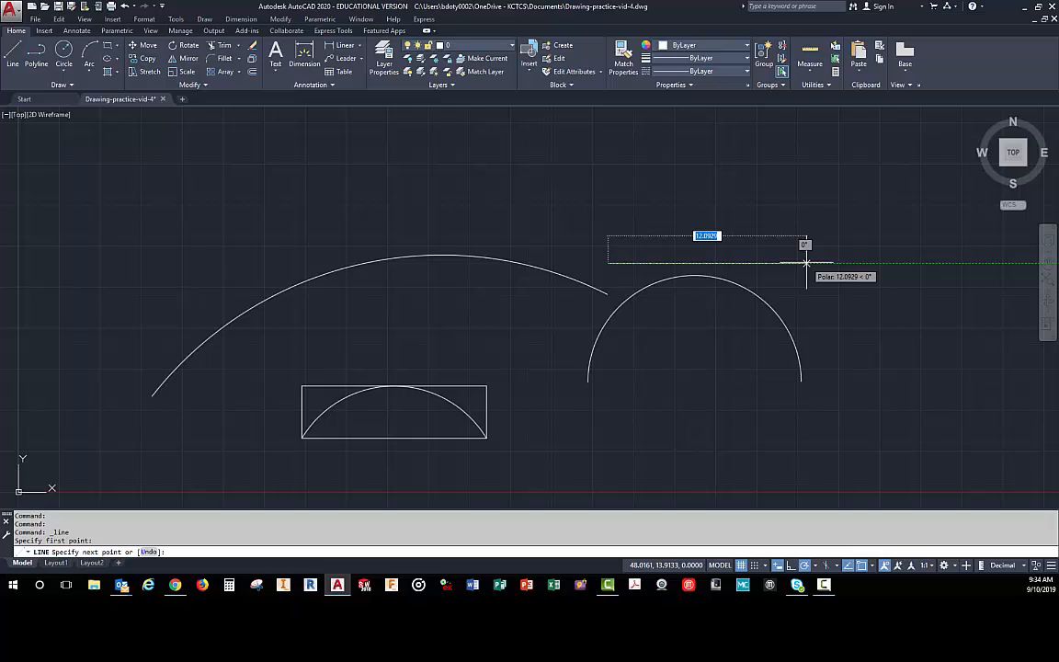
left_click(814, 566)
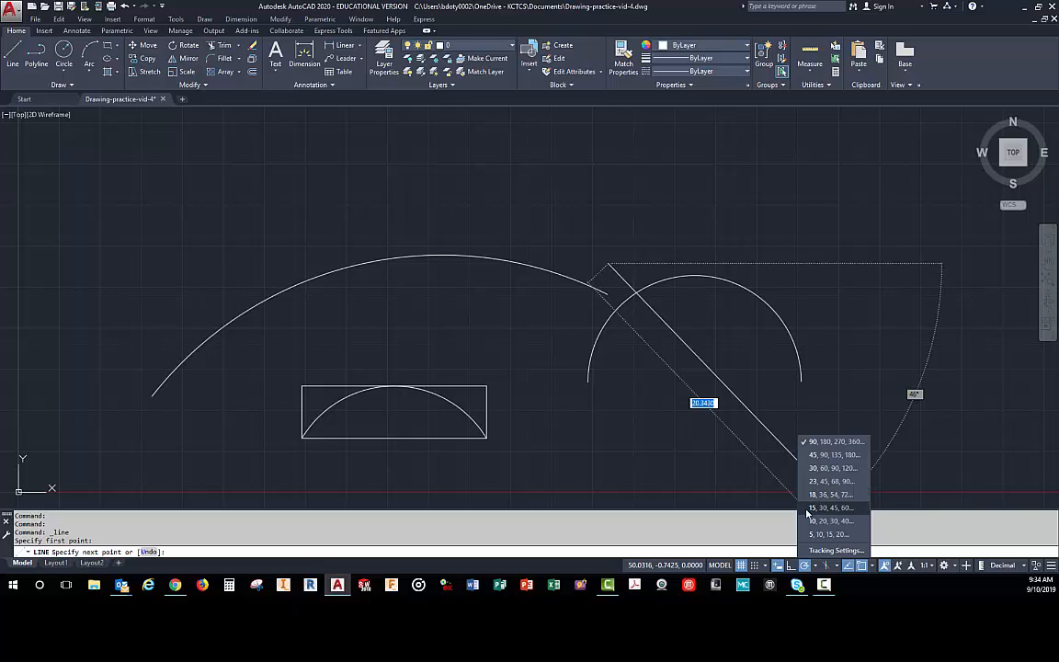
left_click(808, 509)
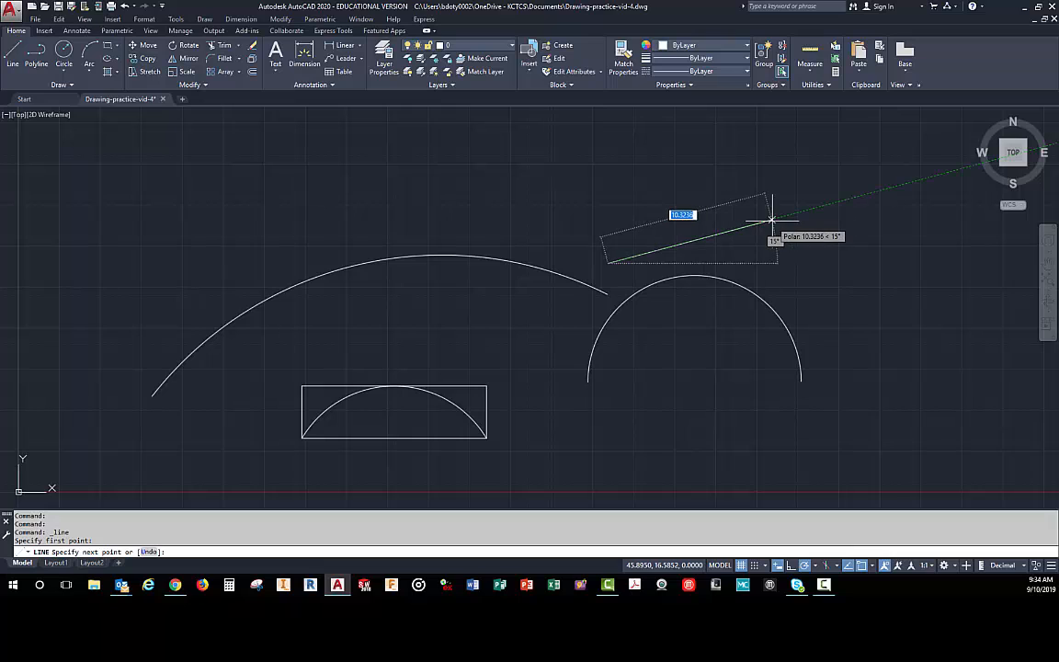
left_click(651, 171)
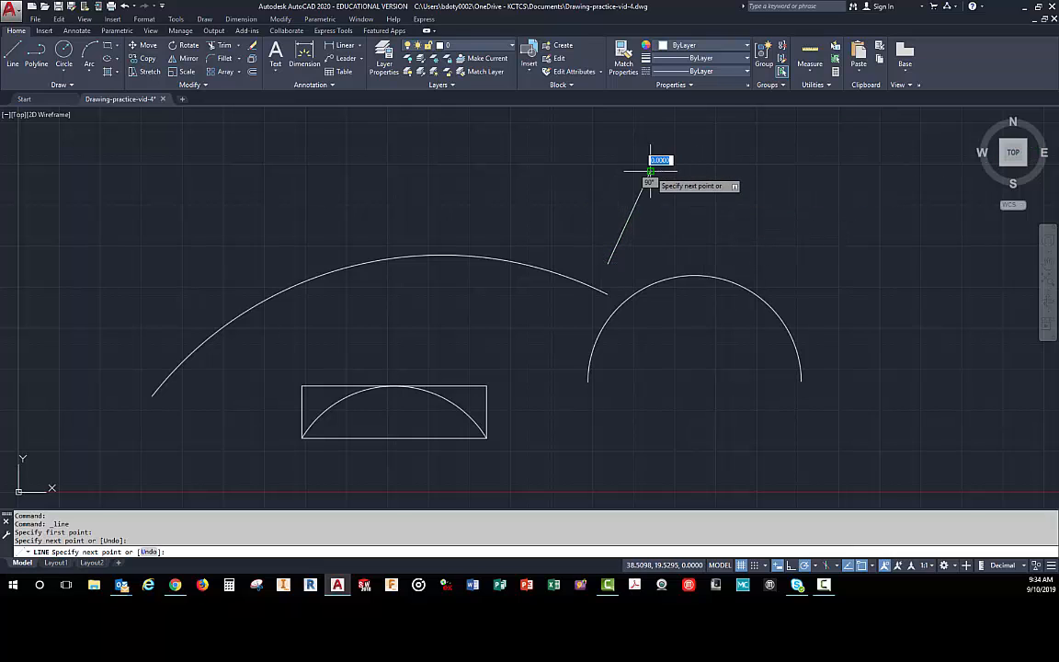
left_click(726, 191)
right_click(796, 230)
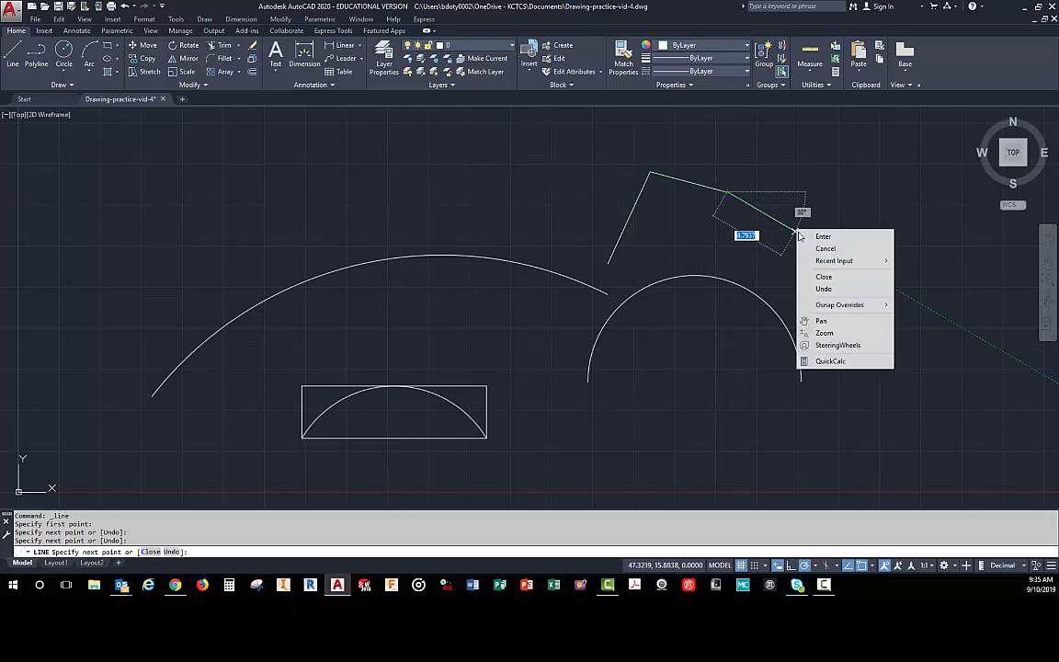
left_click(824, 237)
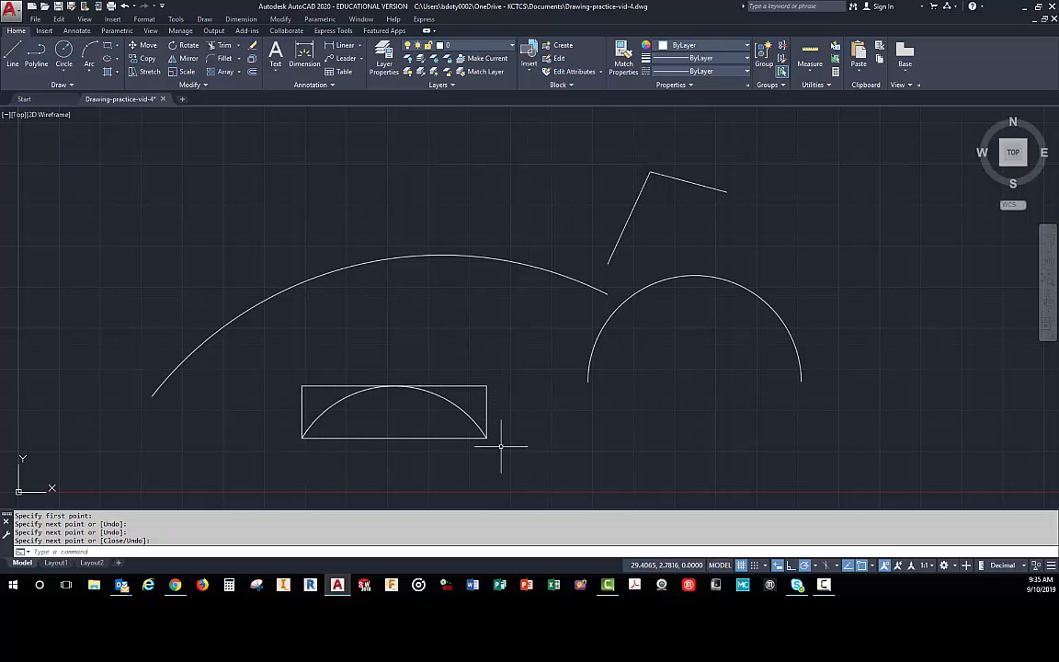
left_click(61, 74)
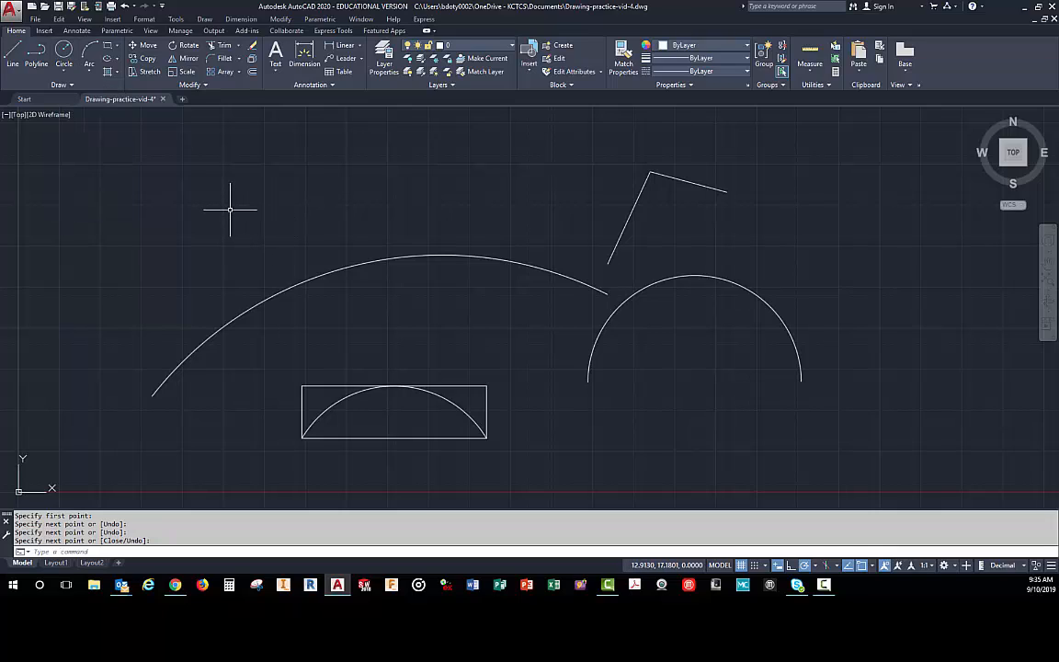
left_click(90, 71)
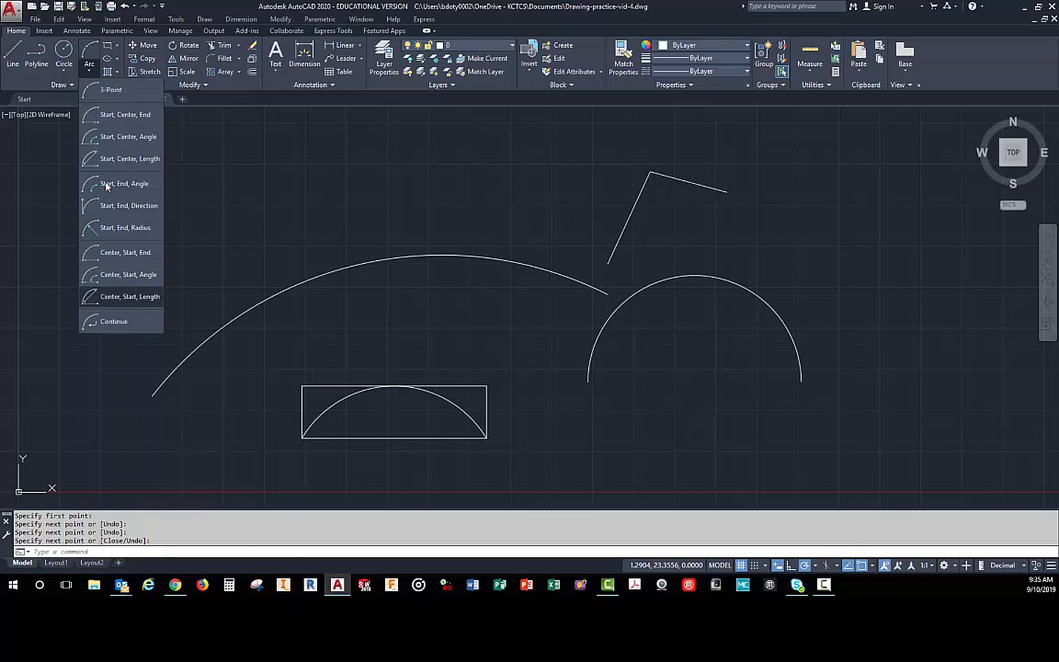
left_click(297, 227)
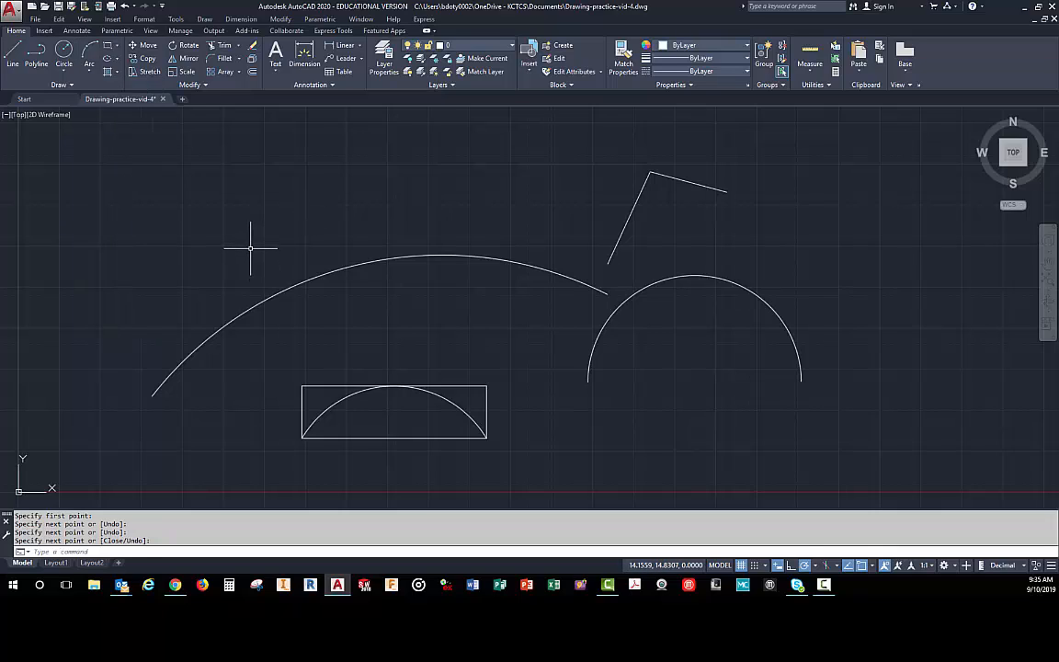
left_click(117, 46)
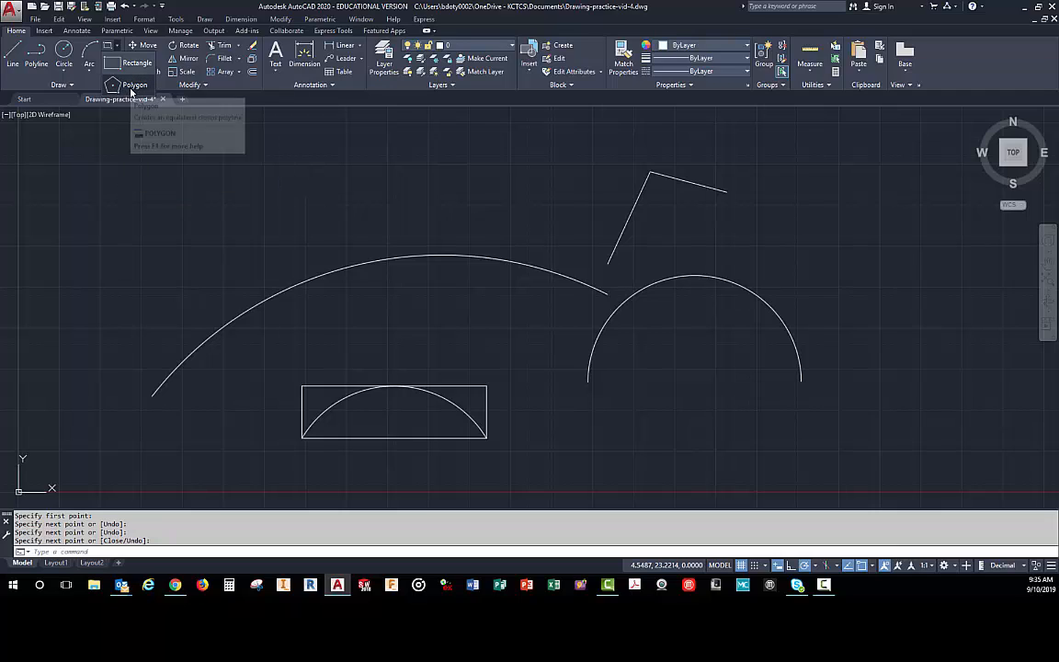
- Draw a circle with a radius of about 2.32 units between the large arc and the rectangle
left_click(62, 52)
left_click(63, 52)
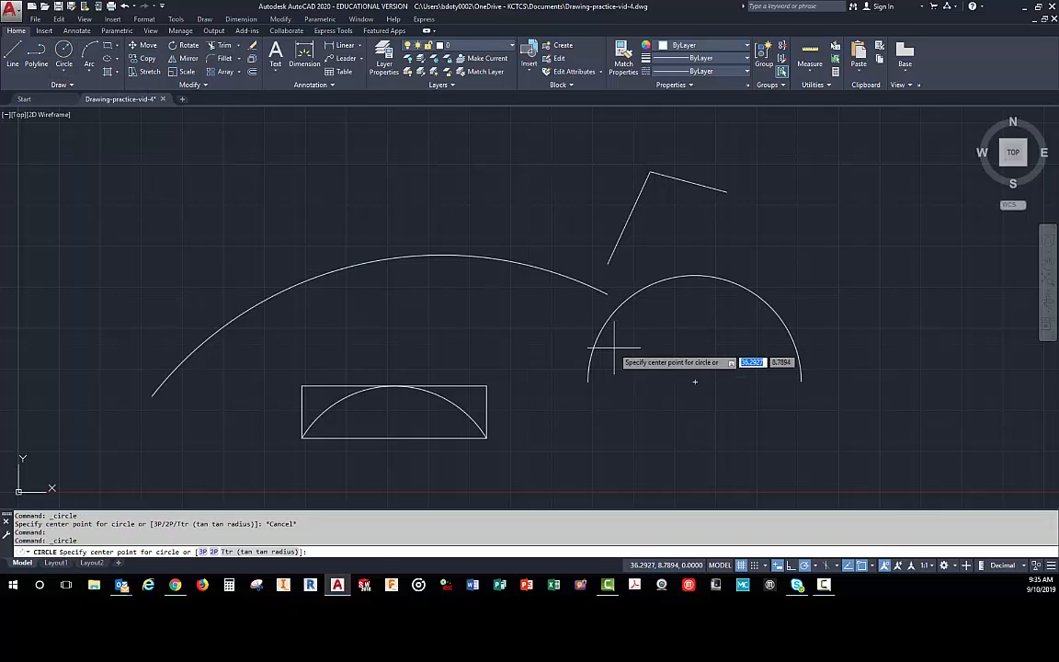
left_click(424, 321)
left_click(462, 321)
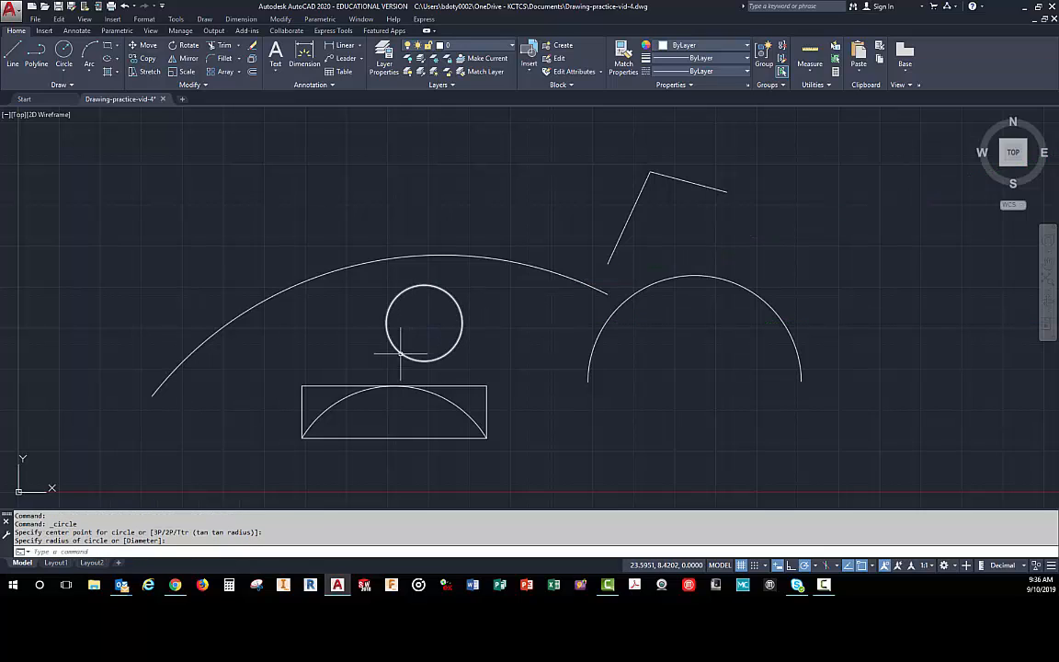
- Draw a six-sided polygon inscribed in the circle, centred on it, with one vertex on the circle's top quadrant
left_click(116, 46)
left_click(129, 86)
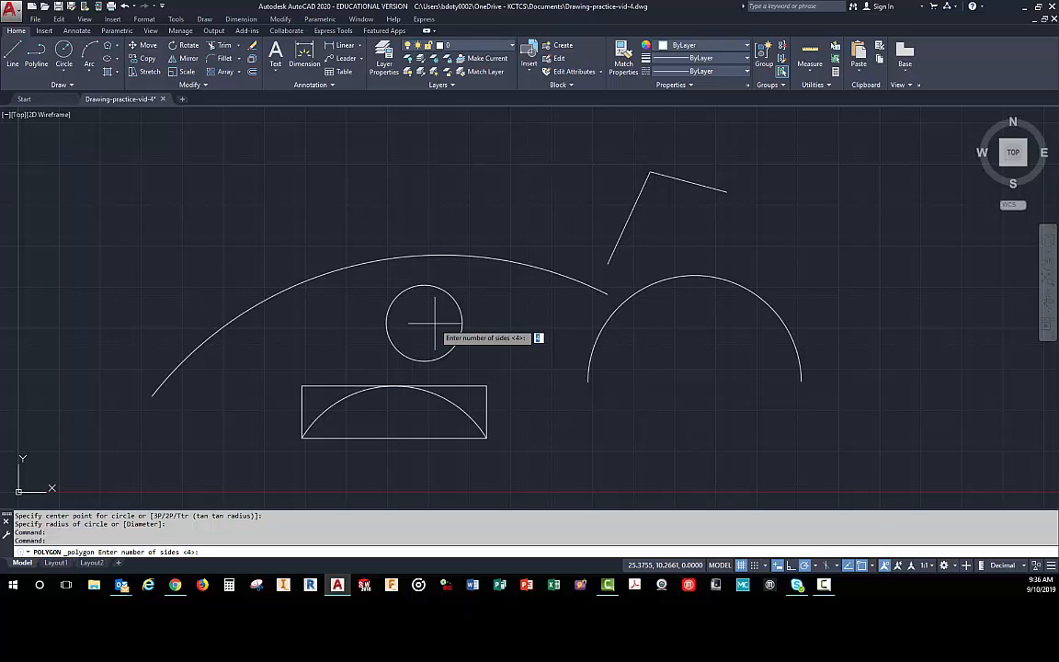
type("6")
key("Return")
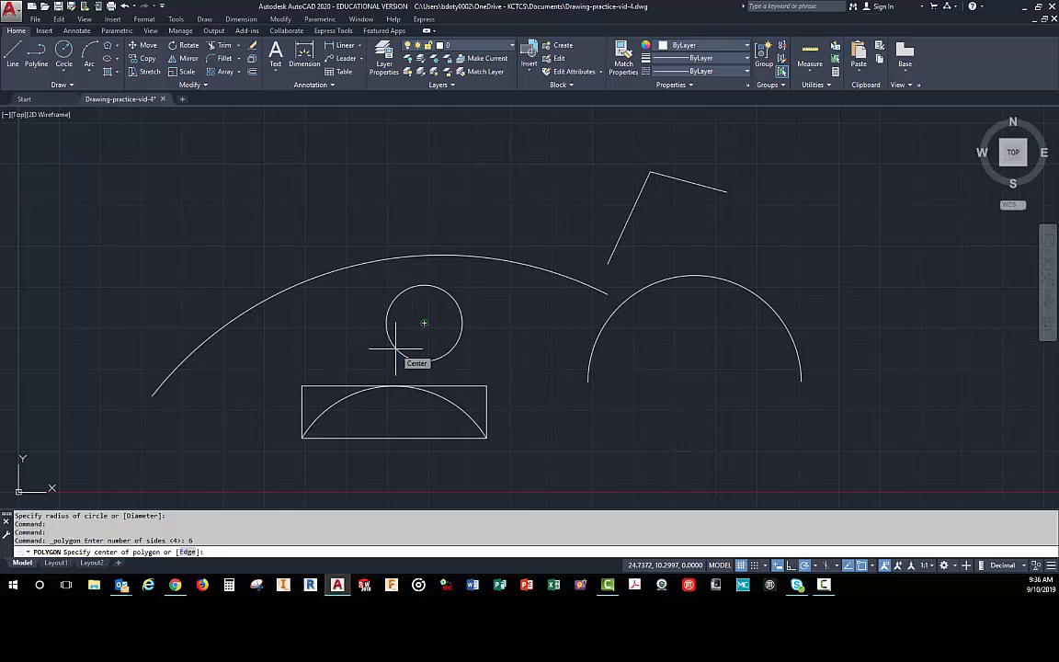
left_click(396, 348)
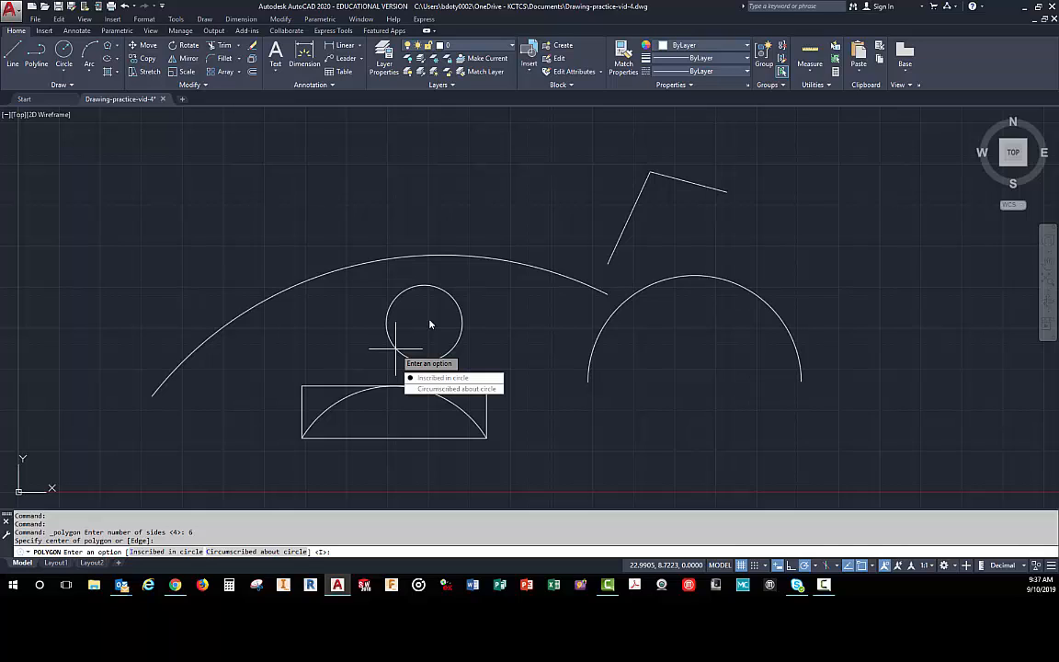
left_click(426, 379)
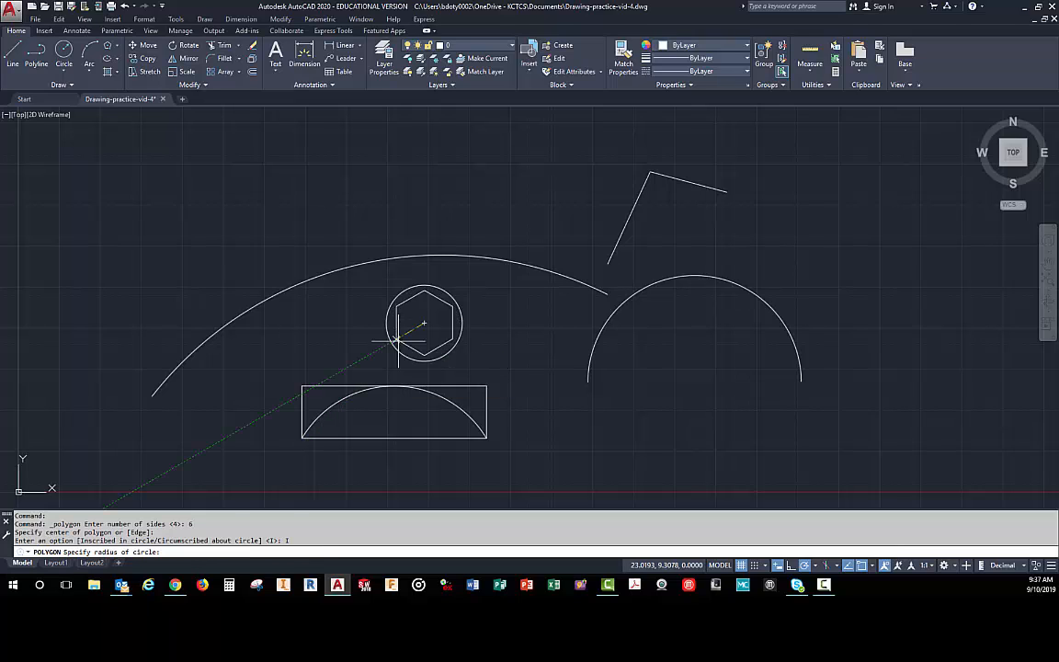
left_click(424, 286)
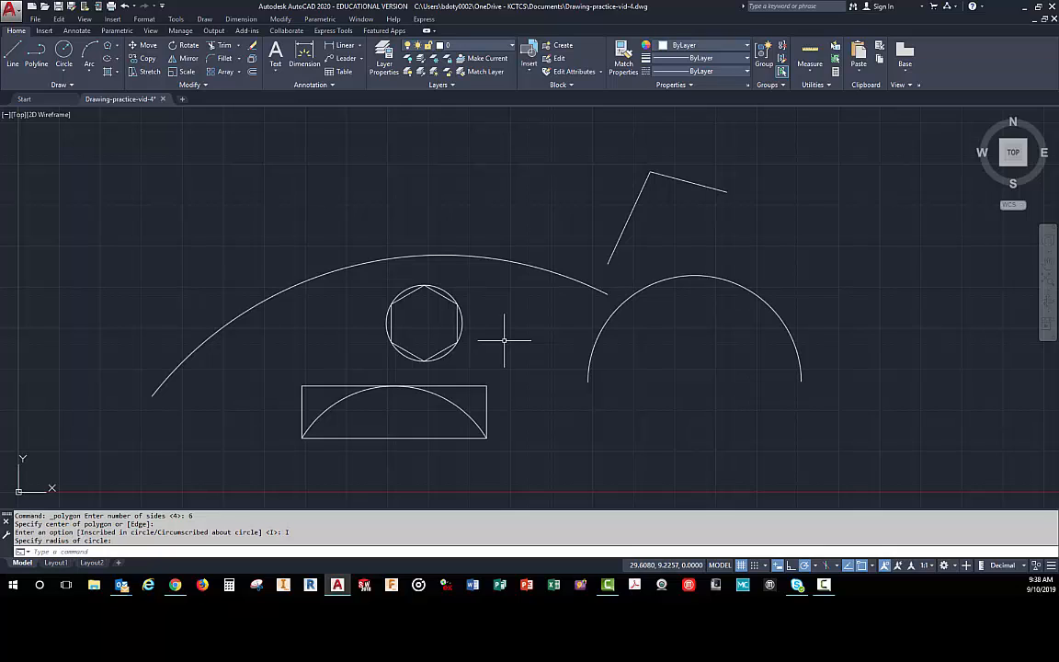
left_click(457, 299)
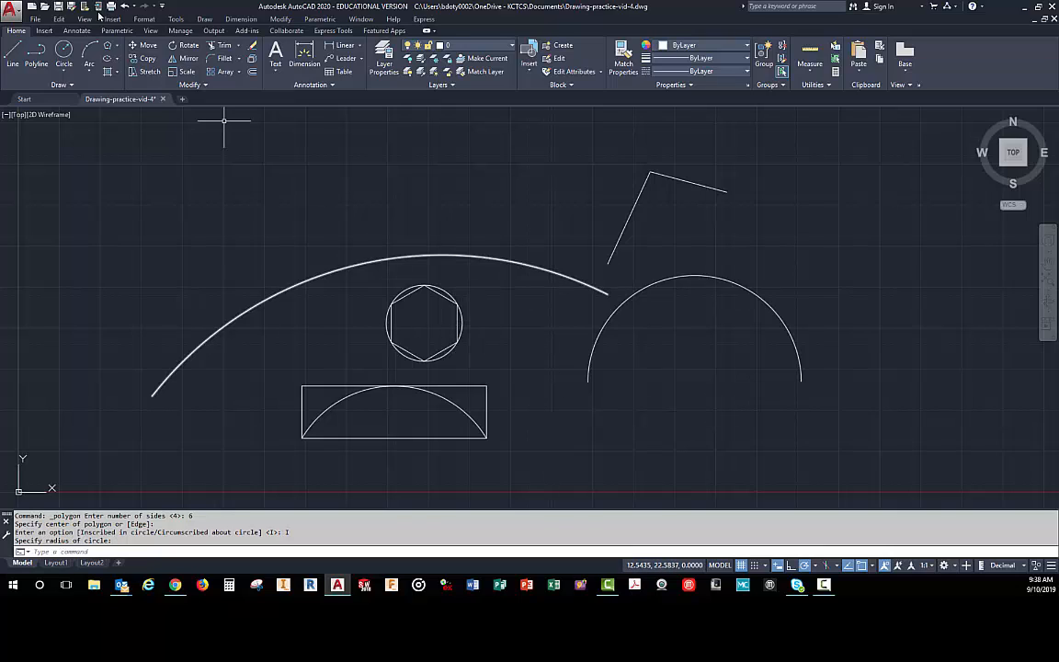
- Draw a six-sided polygon circumscribed about the same circle, with a flat side touching its top quadrant
left_click(107, 47)
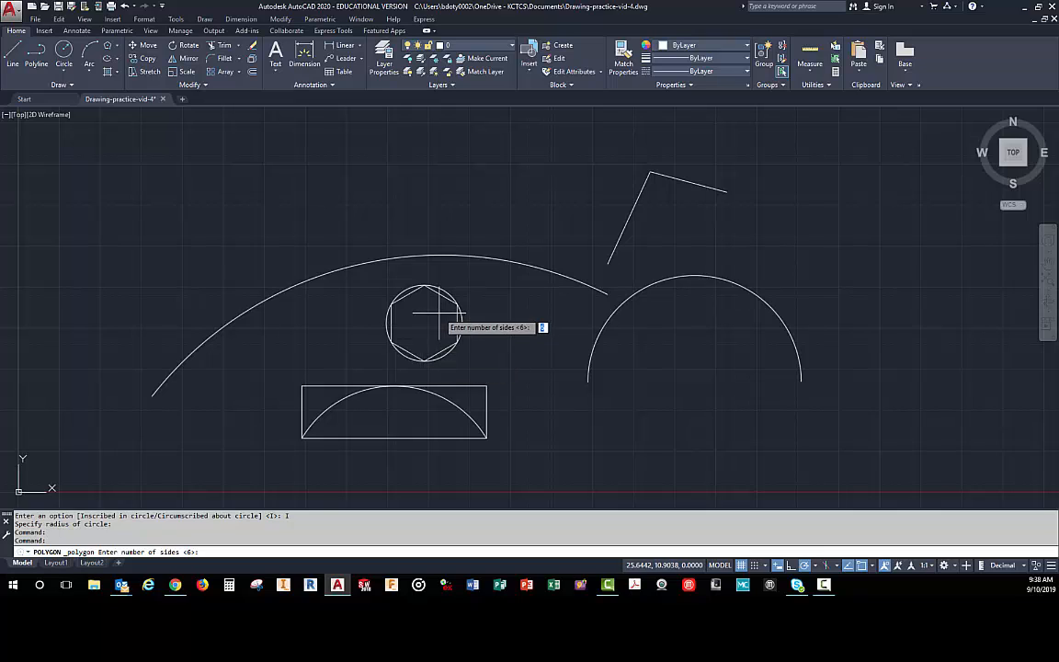
key("Return")
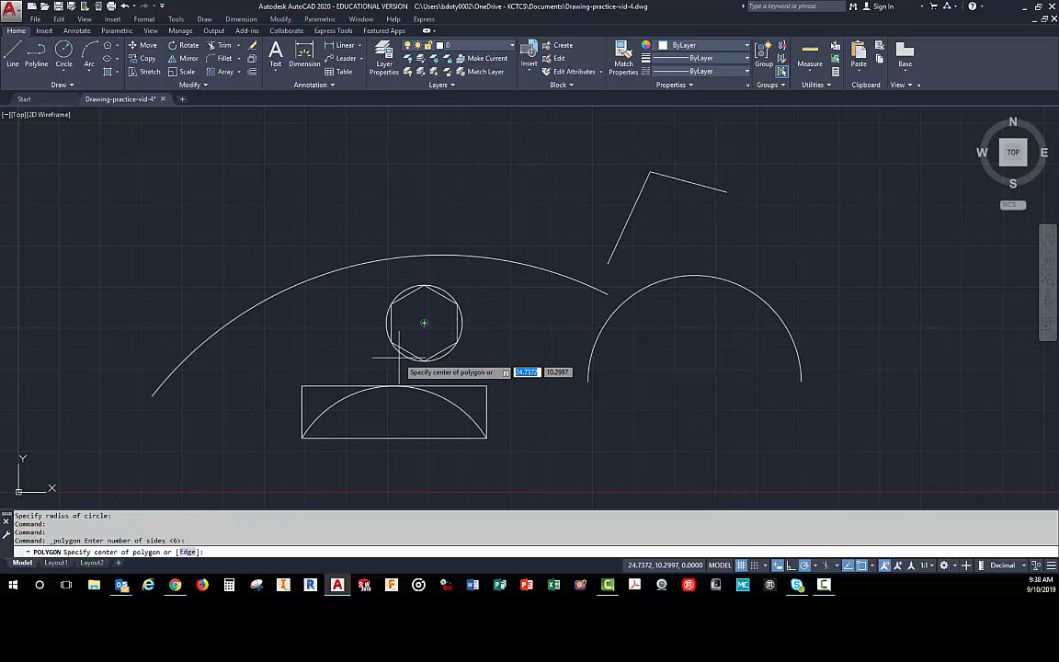
left_click(424, 322)
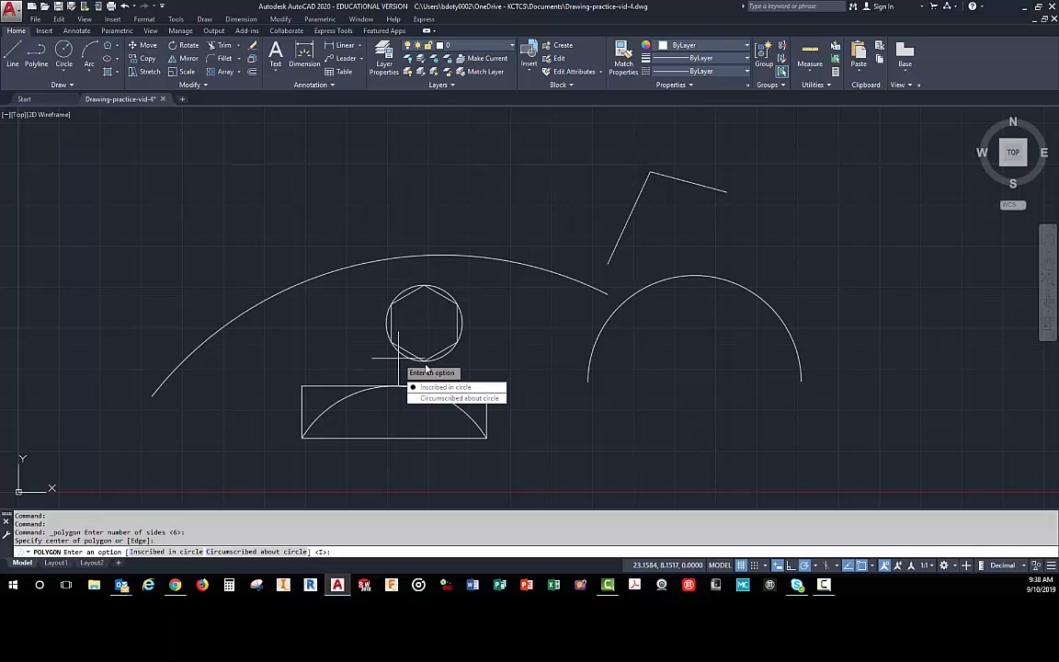
left_click(451, 398)
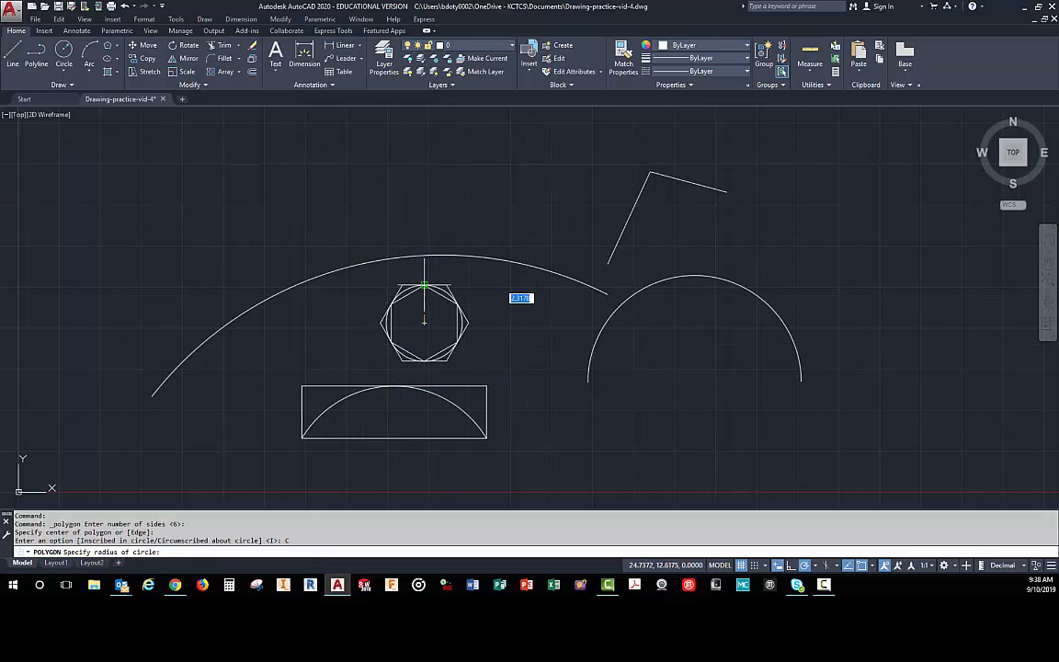
left_click(424, 286)
- Examine how the inscribed and circumscribed hexagons meet the circle
scroll(421, 317, "up", 2)
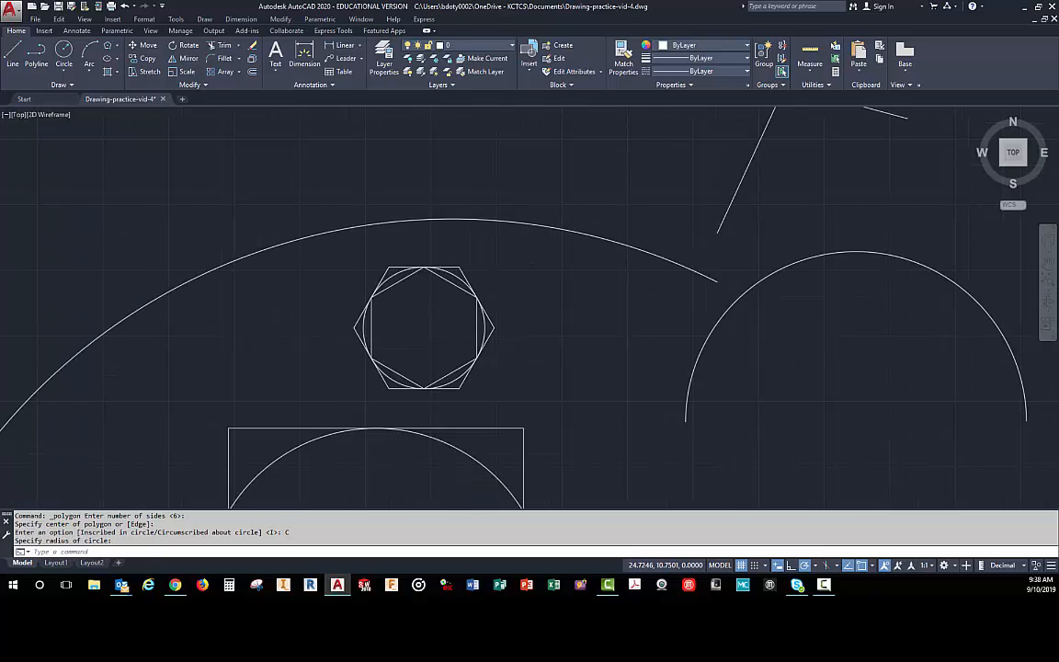
scroll(423, 315, "up", 2)
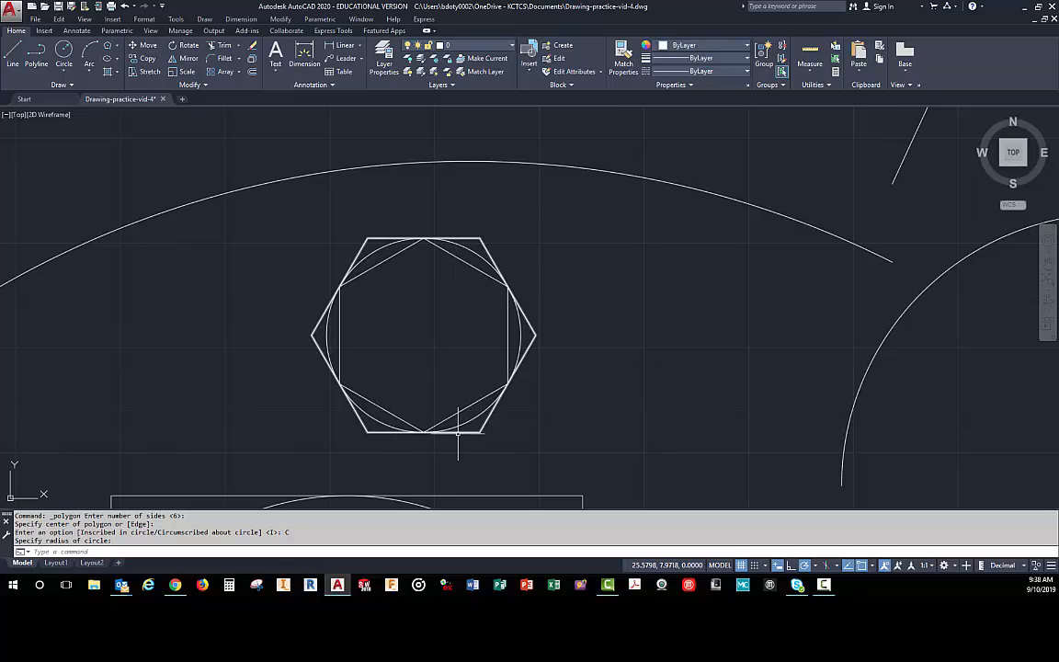
scroll(367, 448, "down", 2)
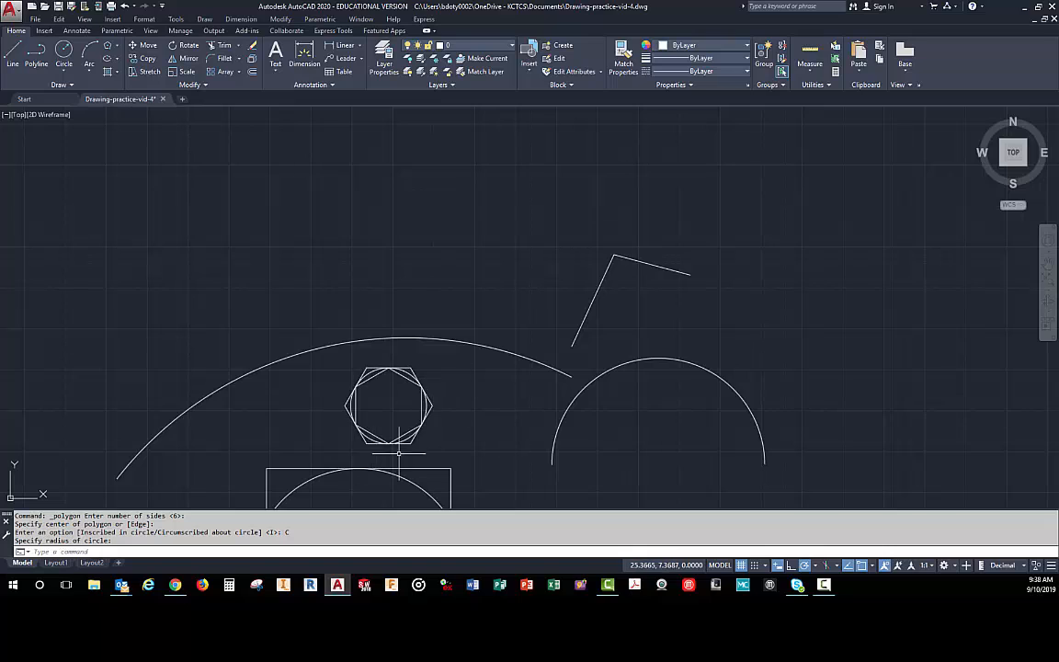
scroll(392, 447, "up", 2)
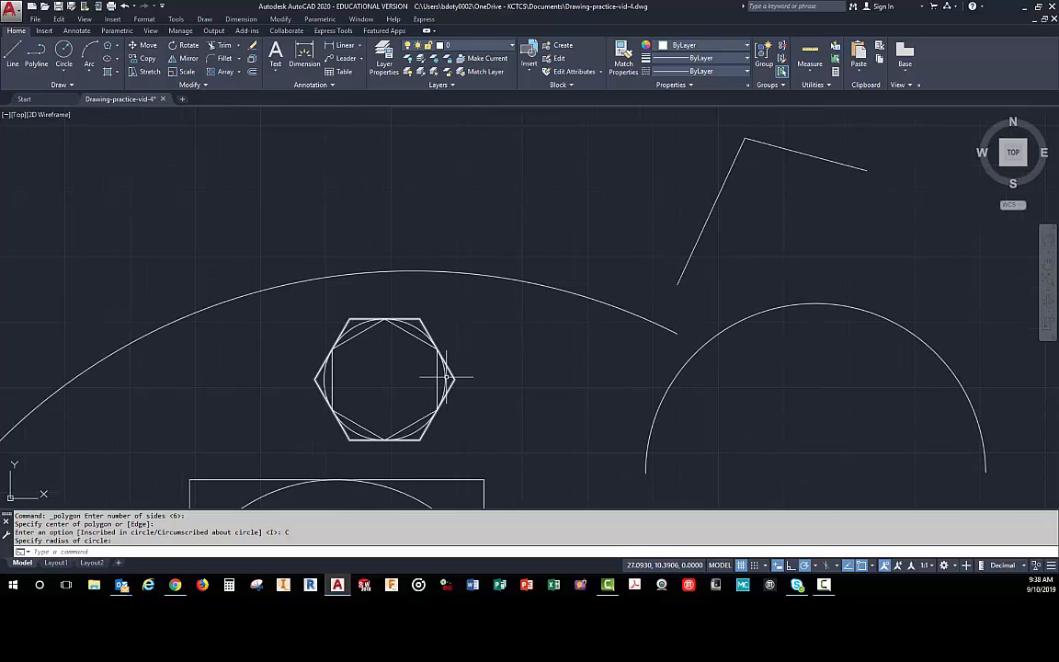
scroll(429, 419, "up", 2)
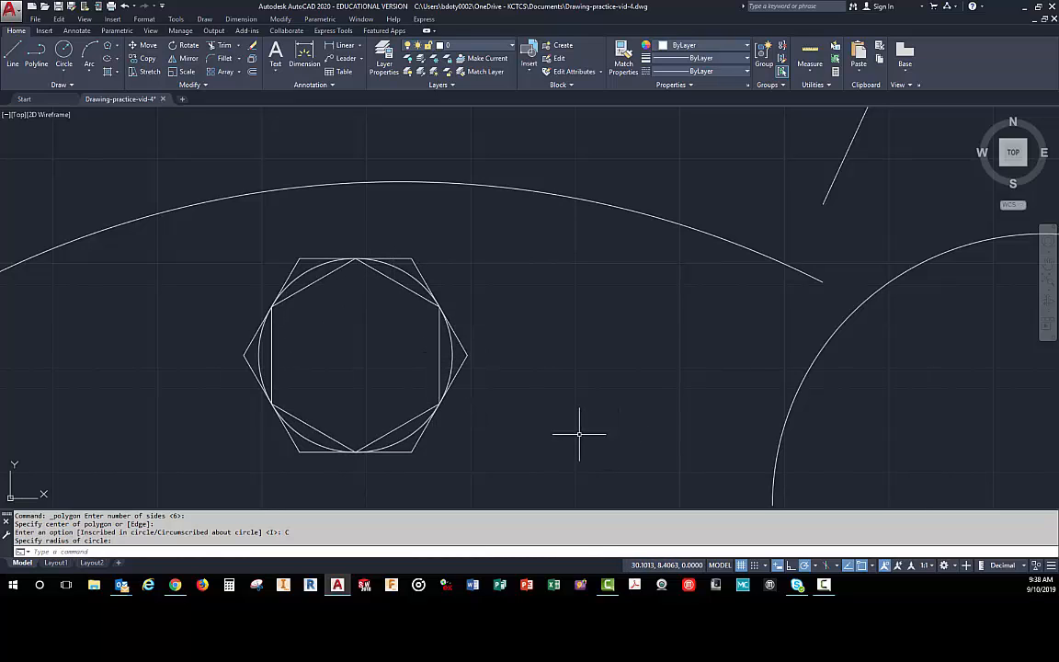
scroll(567, 426, "down", 4)
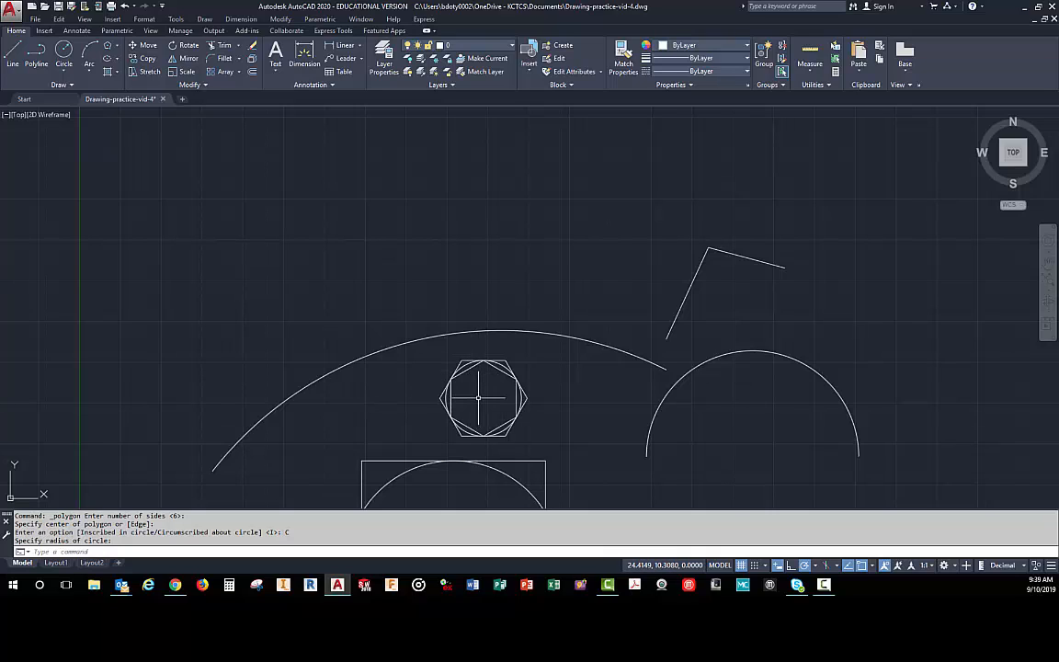
- Draw an upright three-sided polygon above the left part of the large arc, using the Circumscribed about circle option
left_click(108, 46)
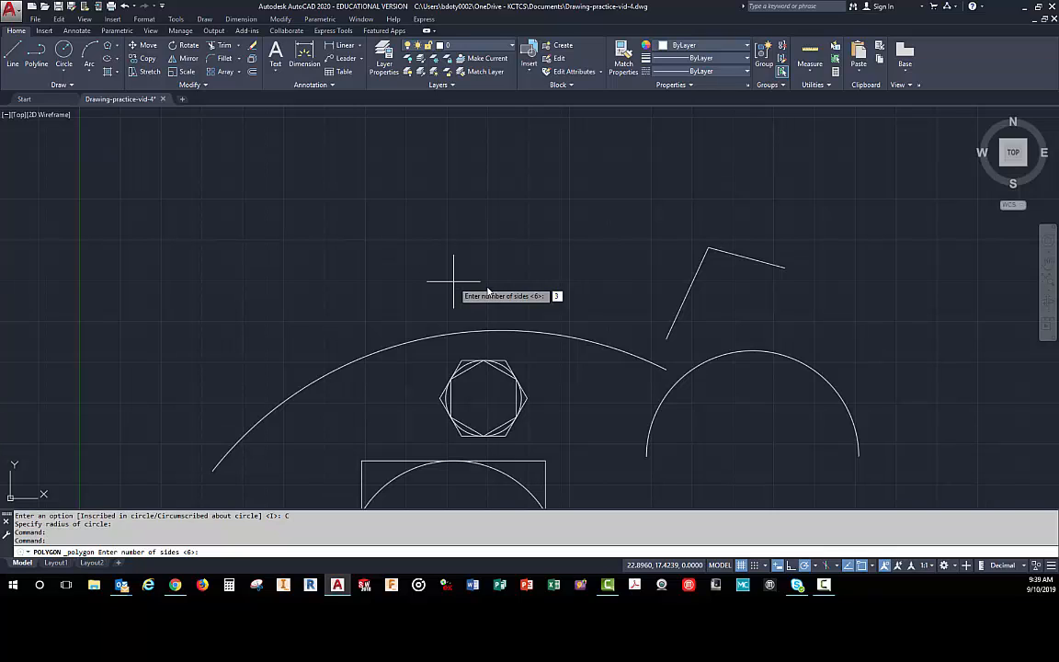
key("Return")
left_click(325, 253)
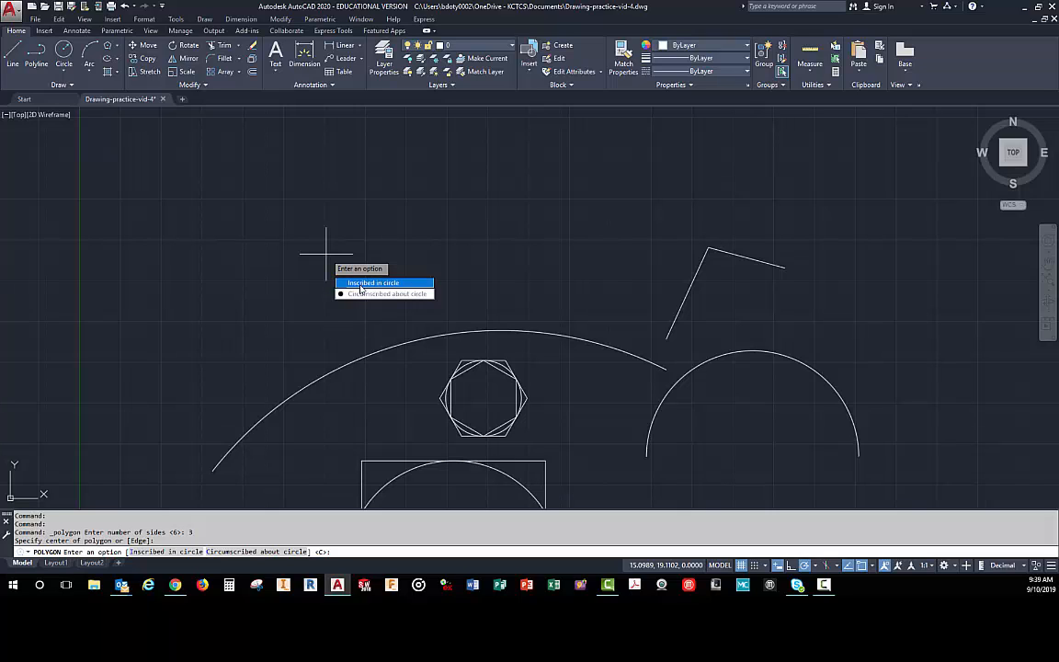
left_click(358, 294)
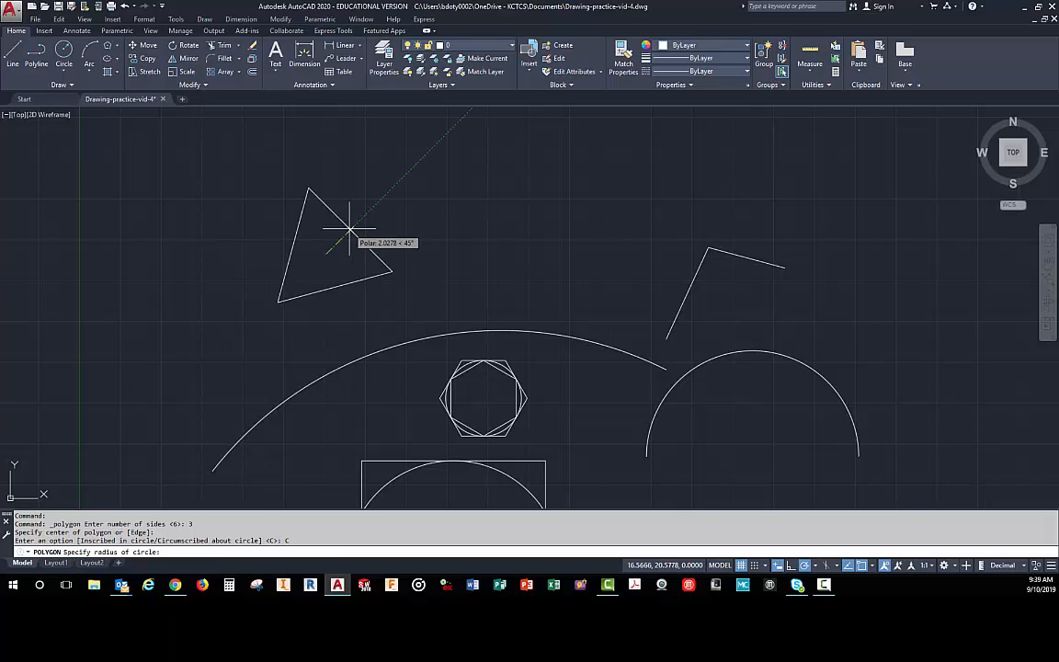
left_click(371, 225)
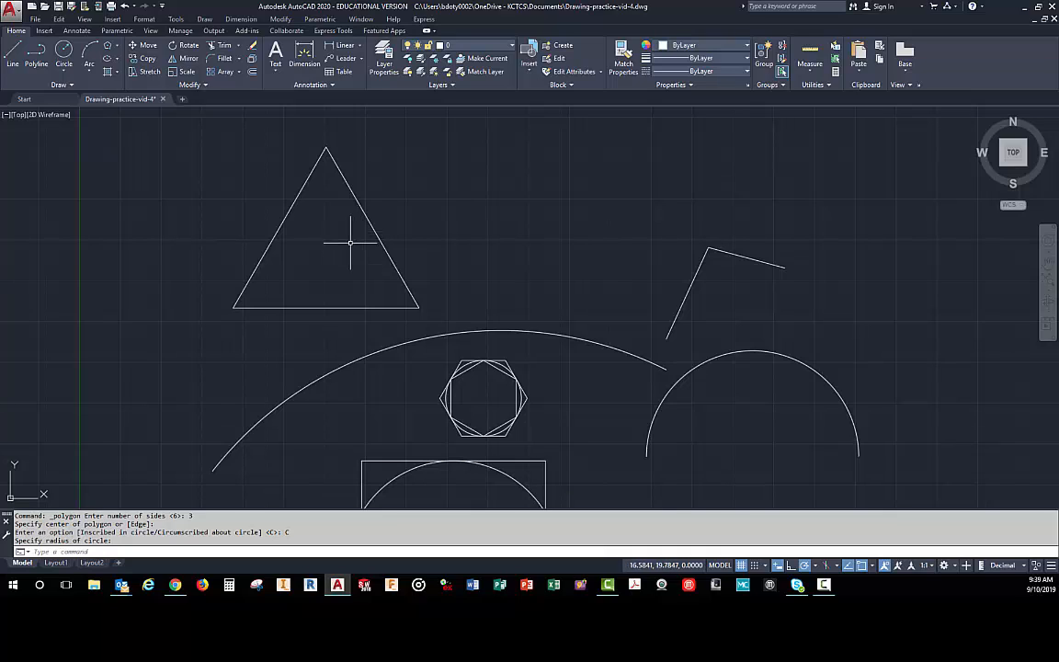
left_click(117, 61)
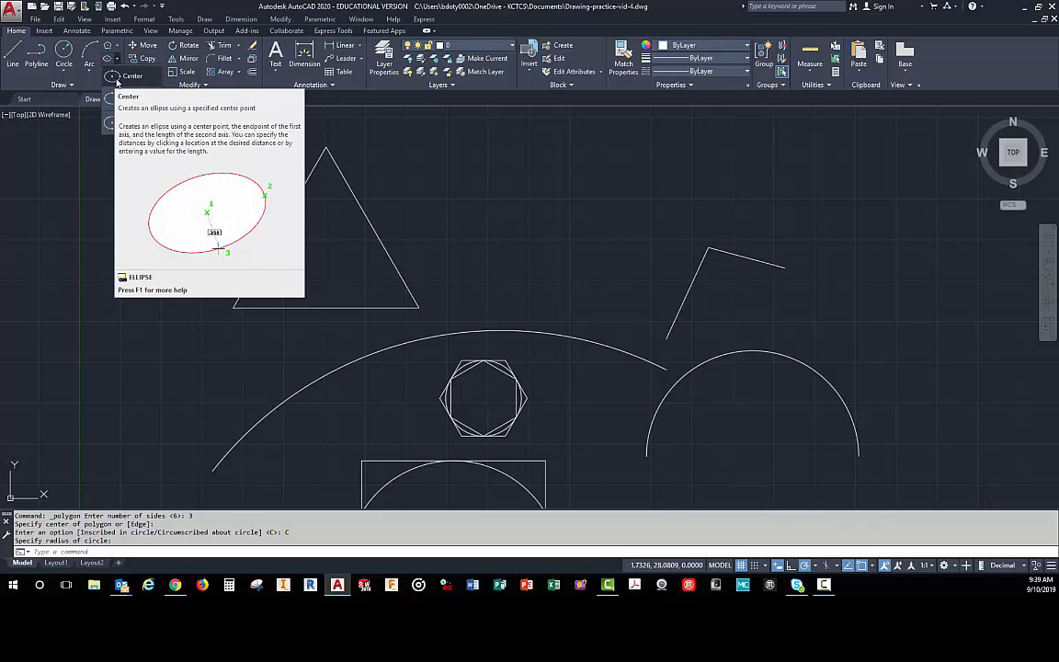
left_click(118, 77)
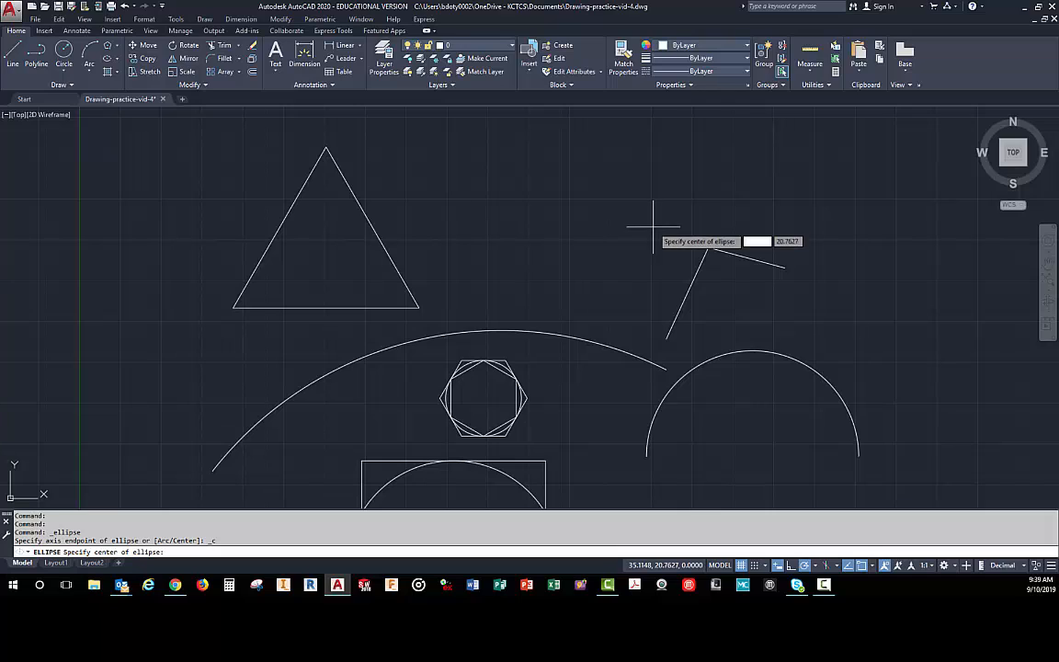
key("Escape")
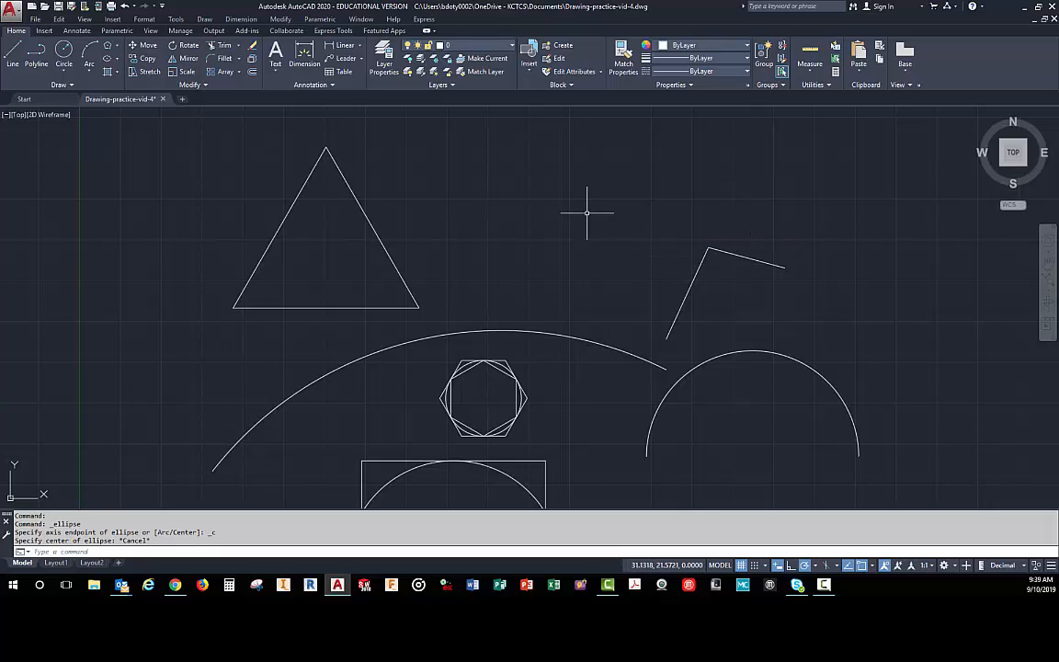
- Draw a rectangle wider than it is tall directly below the semicircular arc, using two opposite corners
left_click(117, 45)
left_click(116, 63)
scroll(560, 200, "down", 2)
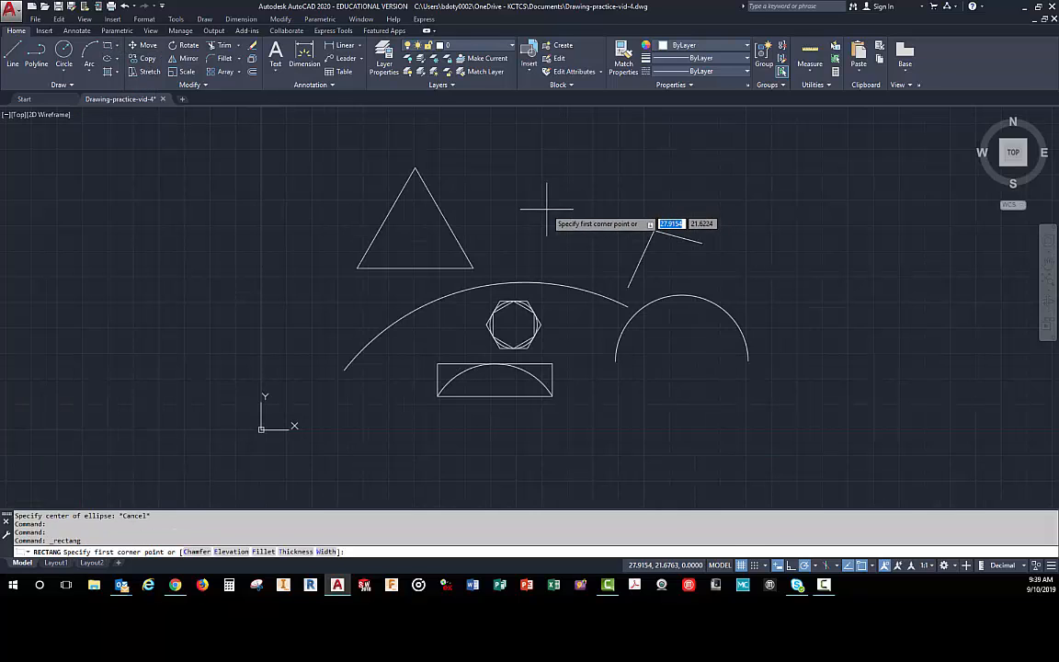
left_click(626, 448)
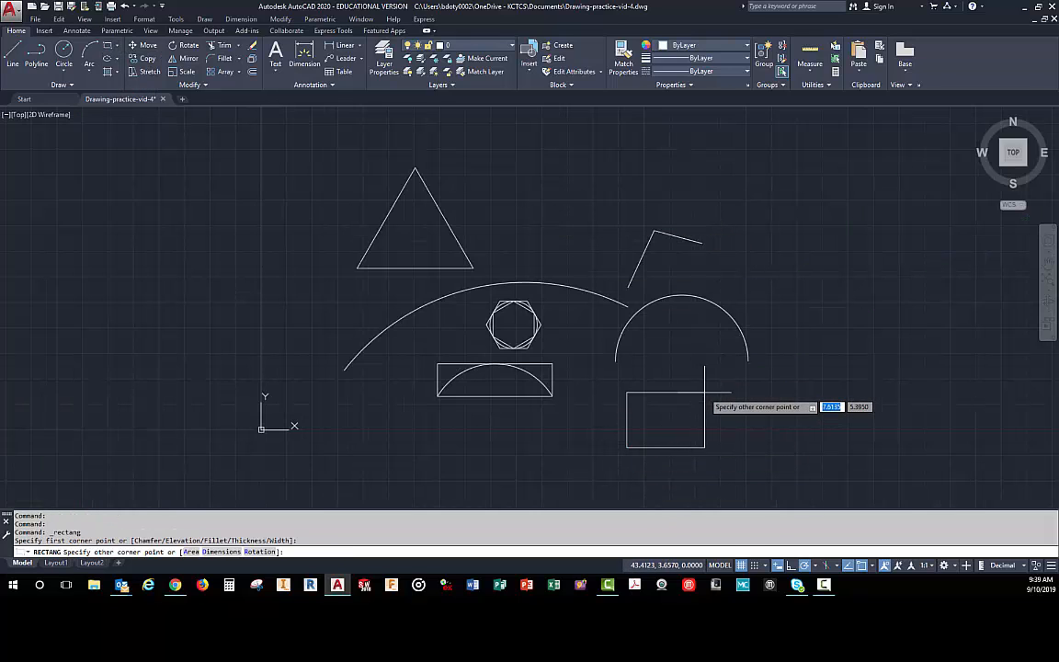
left_click(713, 395)
scroll(713, 432, "up", 5)
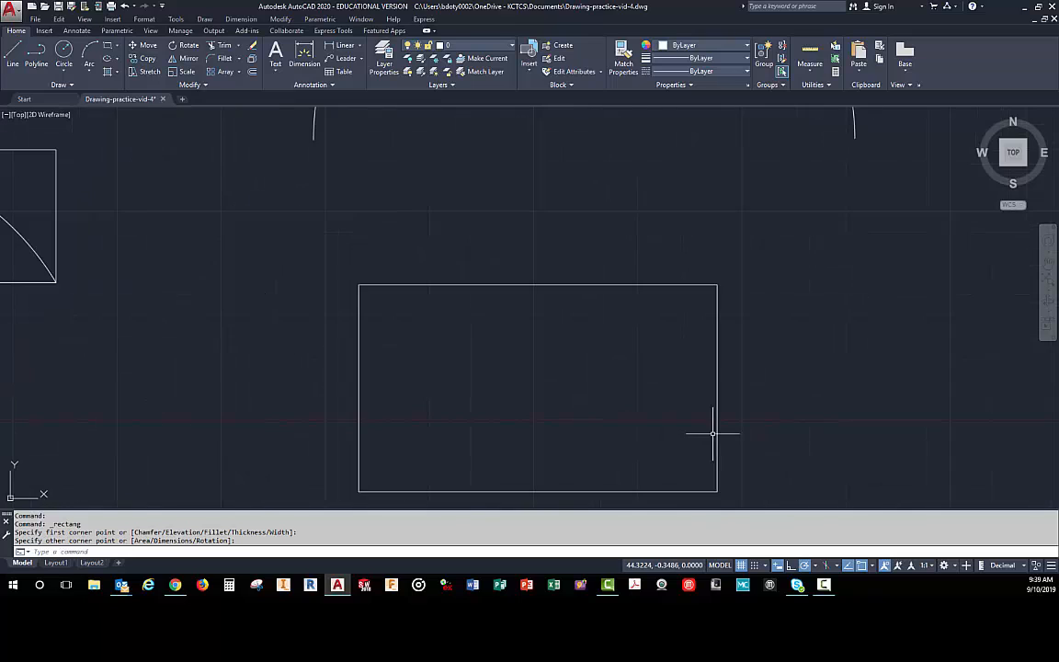
scroll(713, 432, "down", 2)
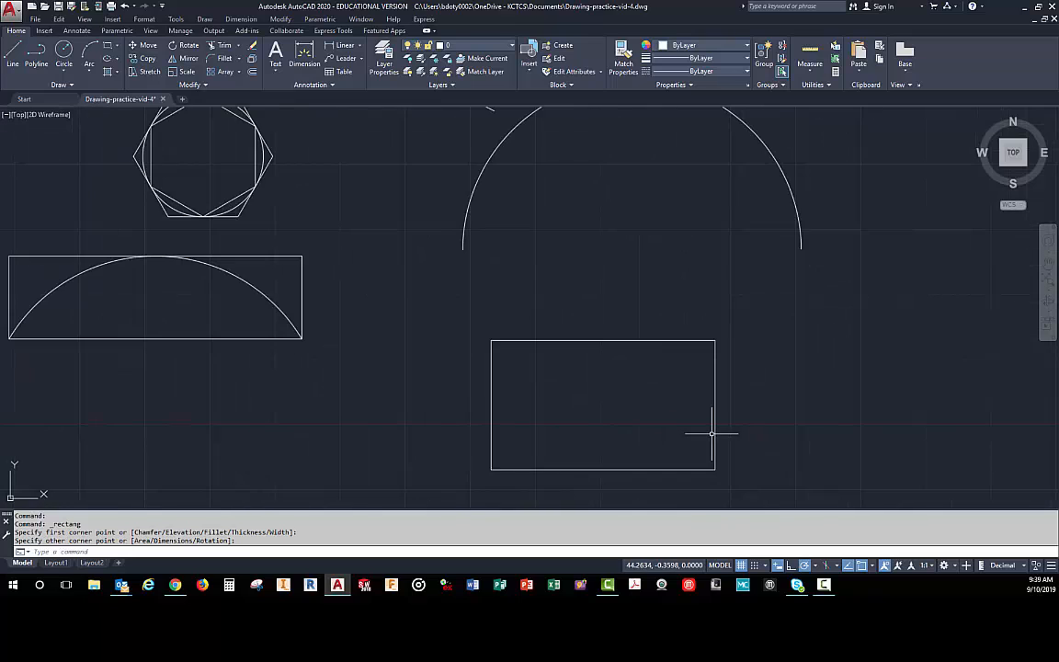
- Draw a horizontal line below the rectangle that encloses the small arc, starting under its left edge and extending past its right edge
left_click(11, 57)
scroll(303, 230, "down", 4)
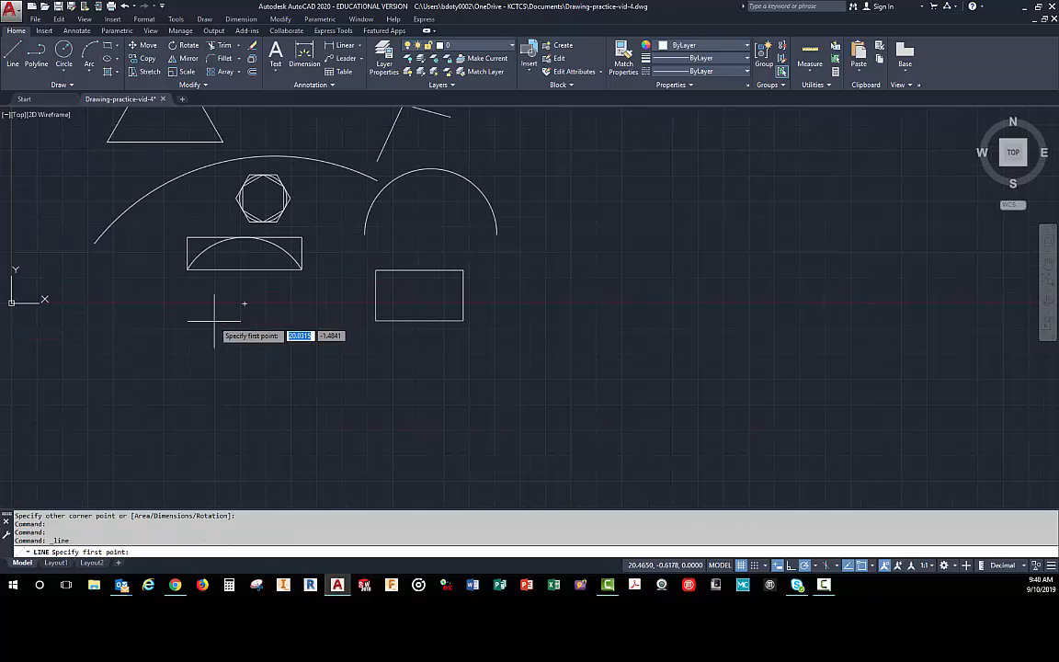
left_click(186, 362)
left_click(363, 362)
right_click(305, 352)
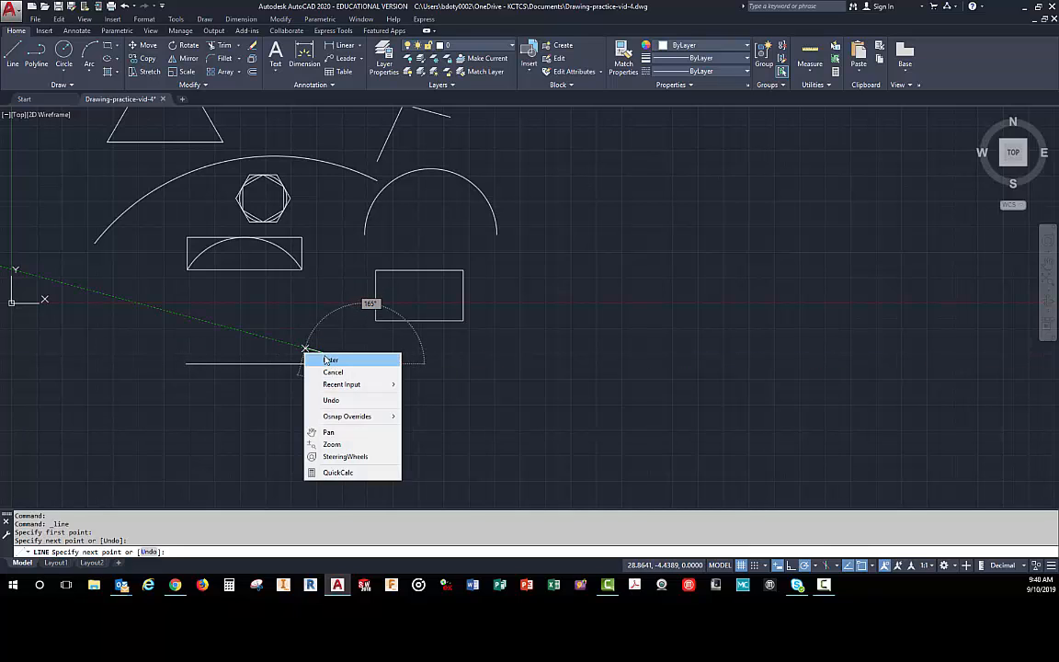
left_click(329, 359)
- Draw a vertical line crossing the new horizontal line near its middle, extending above and below it
right_click(262, 352)
left_click(276, 357)
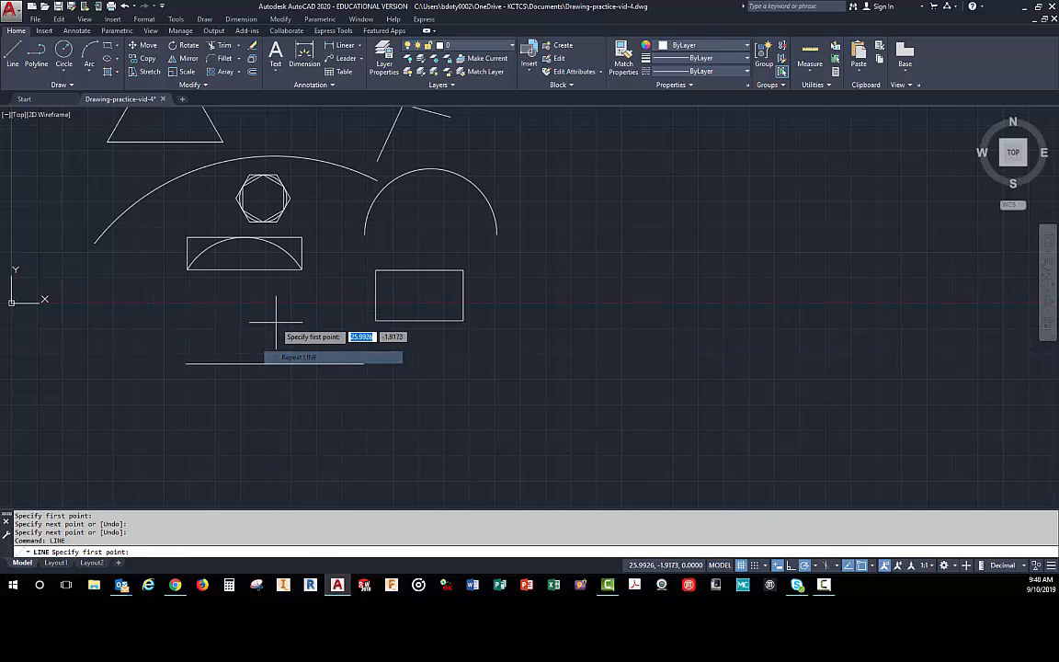
left_click(272, 320)
left_click(272, 400)
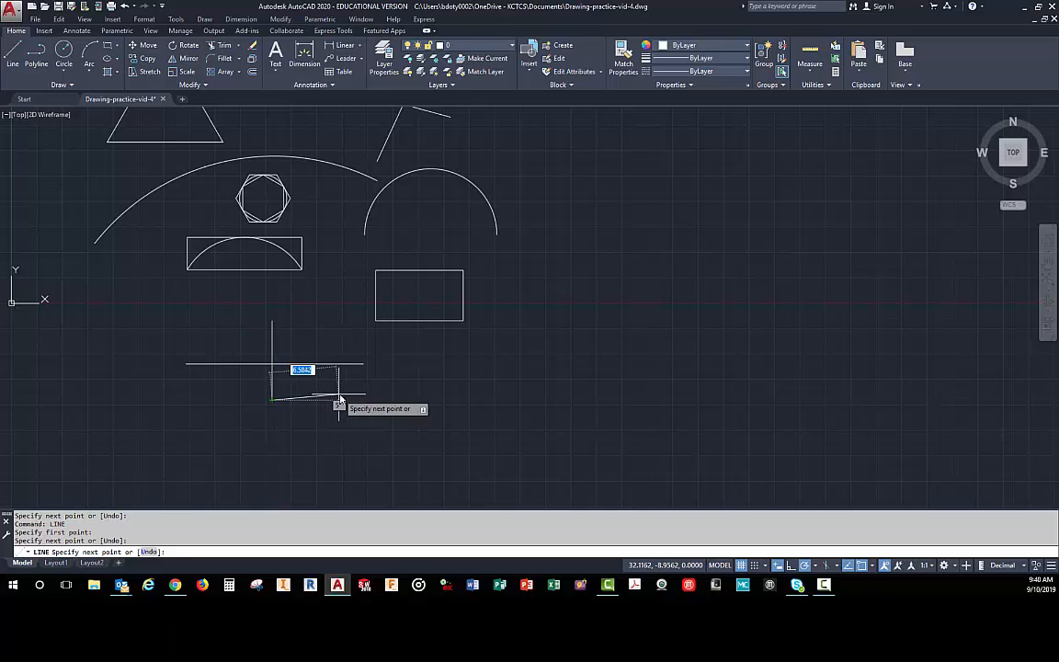
right_click(339, 396)
left_click(367, 402)
- Draw a Center ellipse at the crossing lines' intersection, with a horizontal half-axis of about 7.72 and its other axis along the vertical line
scroll(338, 332, "up", 5)
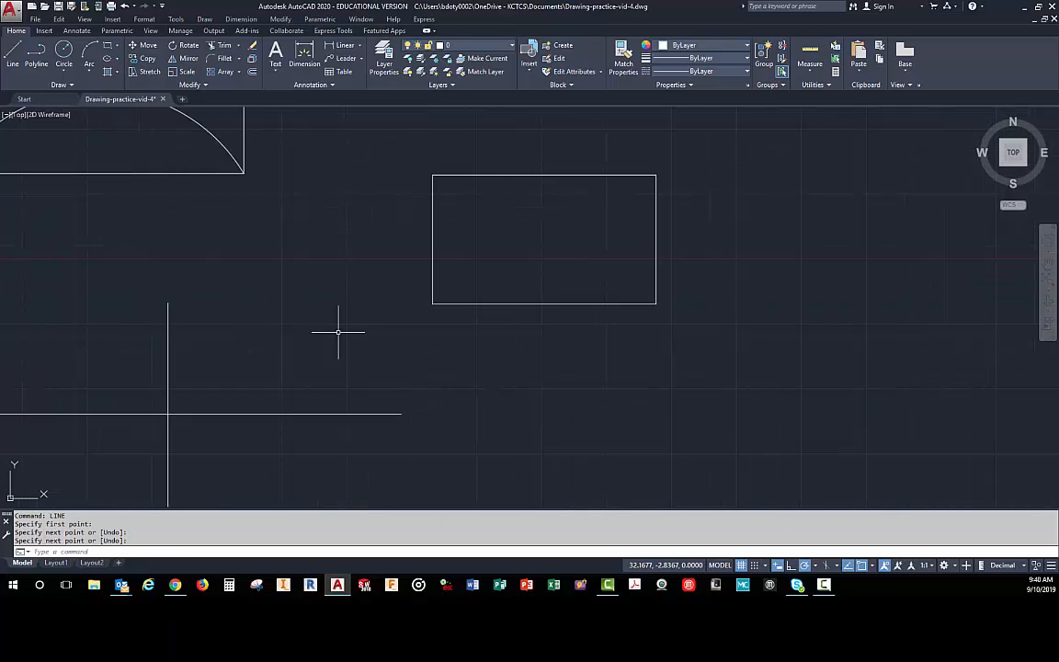
middle_click_drag(326, 342, 437, 319)
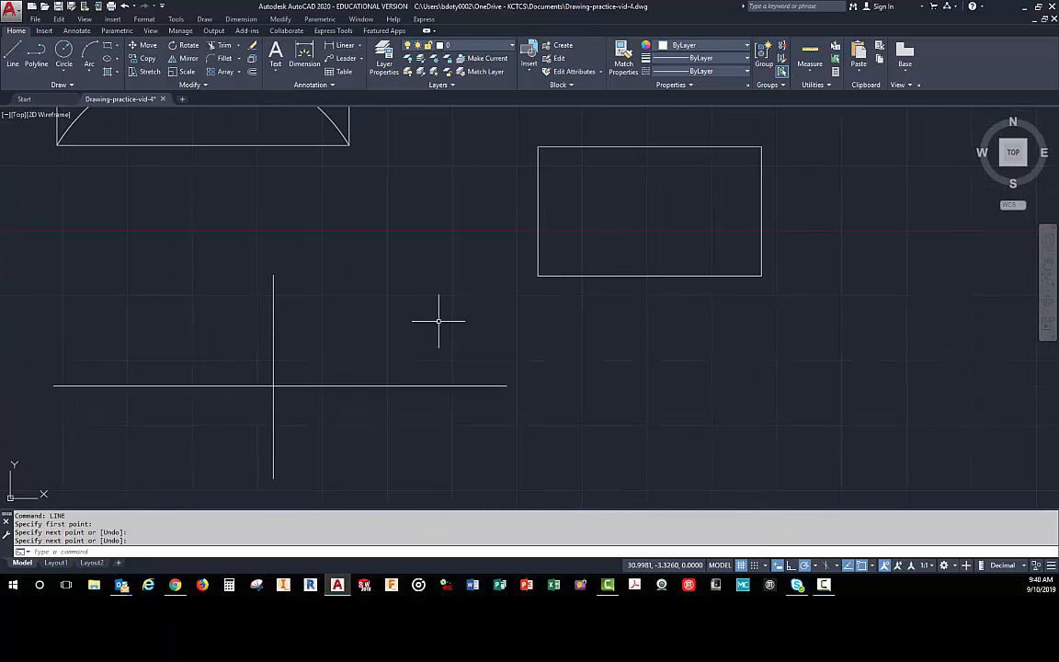
left_click(118, 59)
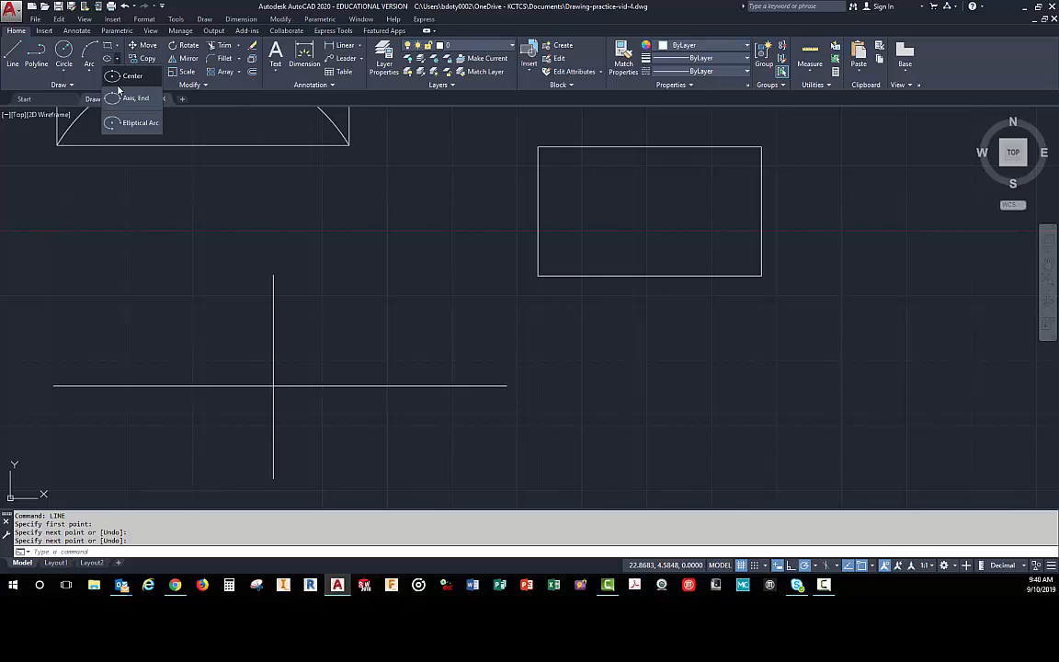
left_click(118, 81)
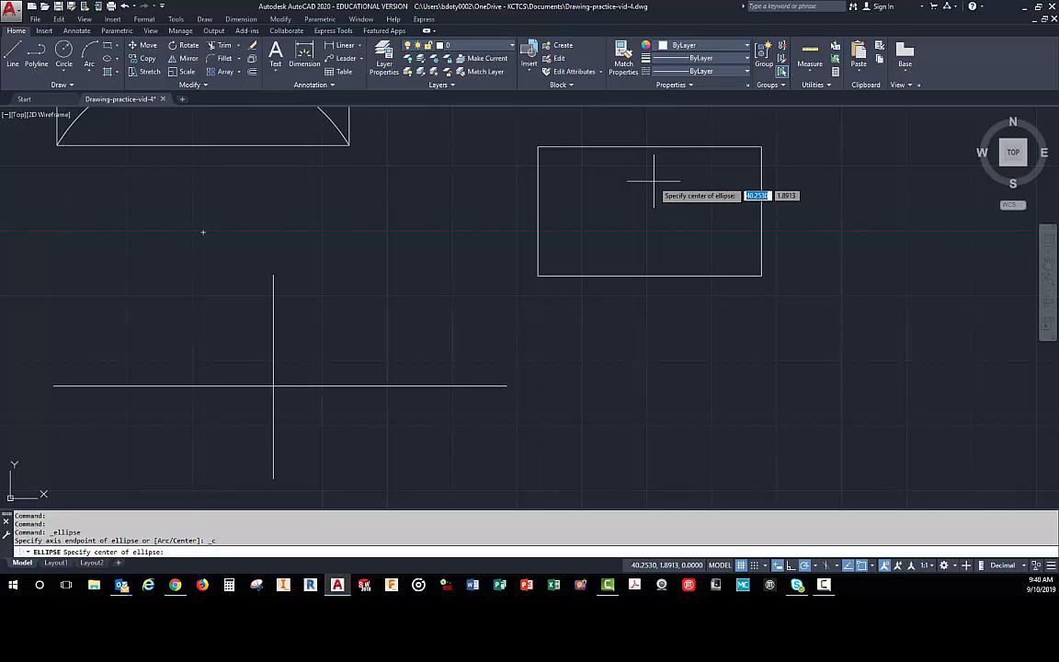
left_click(273, 386)
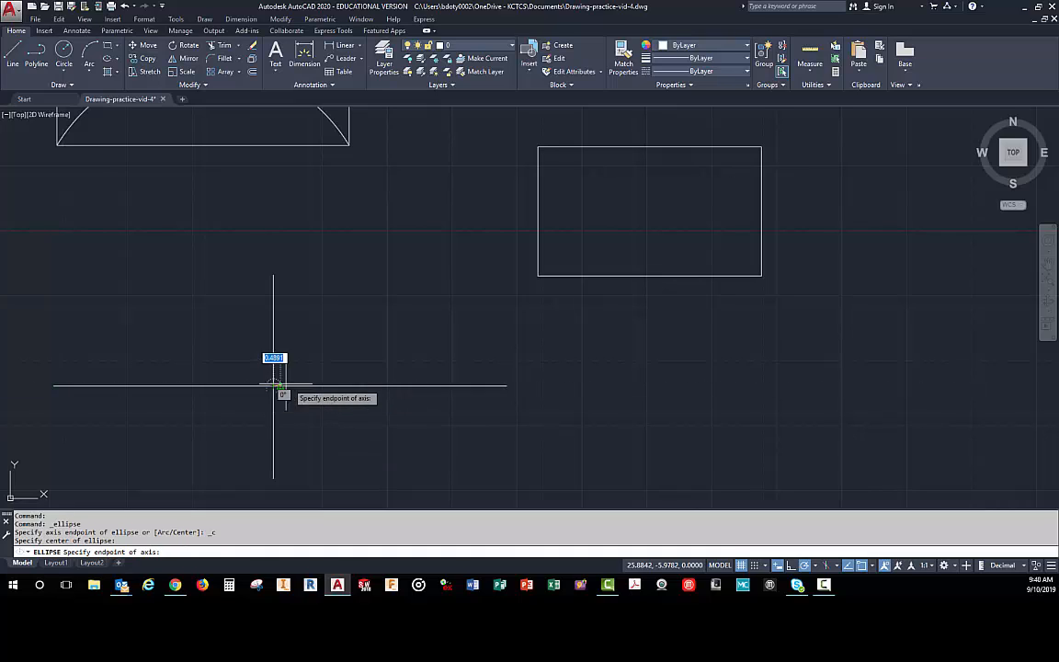
left_click(473, 386)
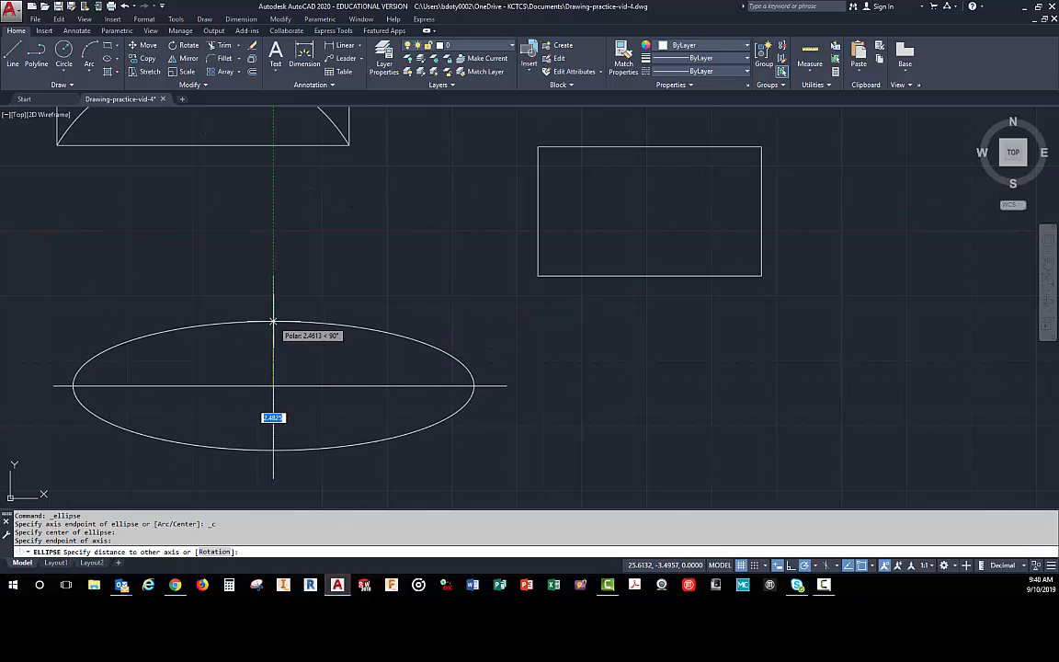
left_click(273, 306)
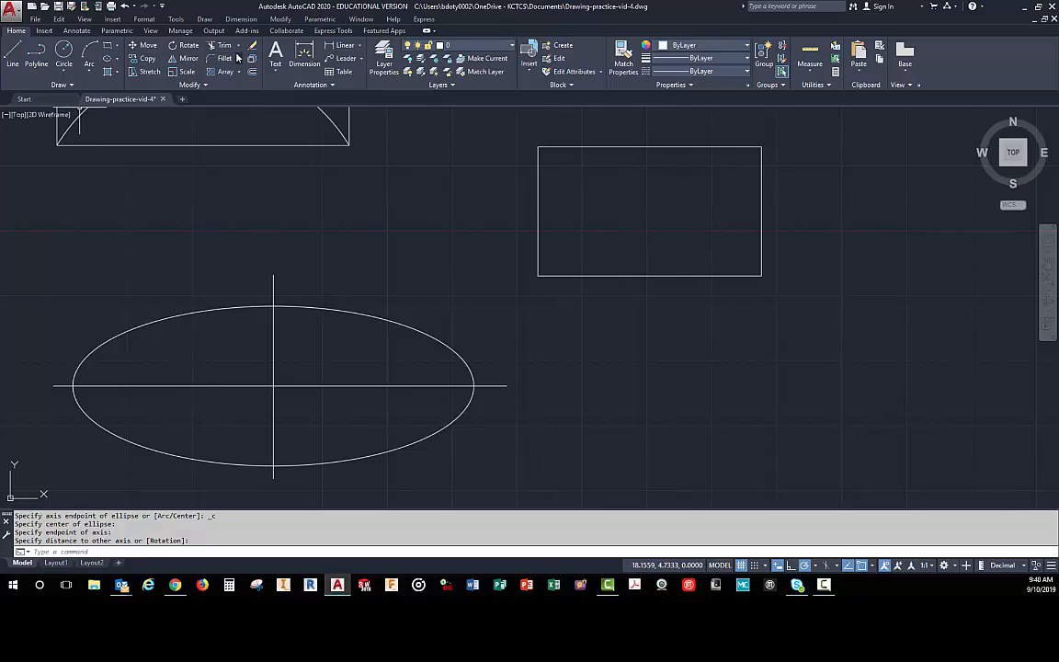
- Draw a Center ellipse filling the empty rectangle, centred with Mid Between 2 Points on its top and bottom midpoints and reaching its edges
left_click(118, 59)
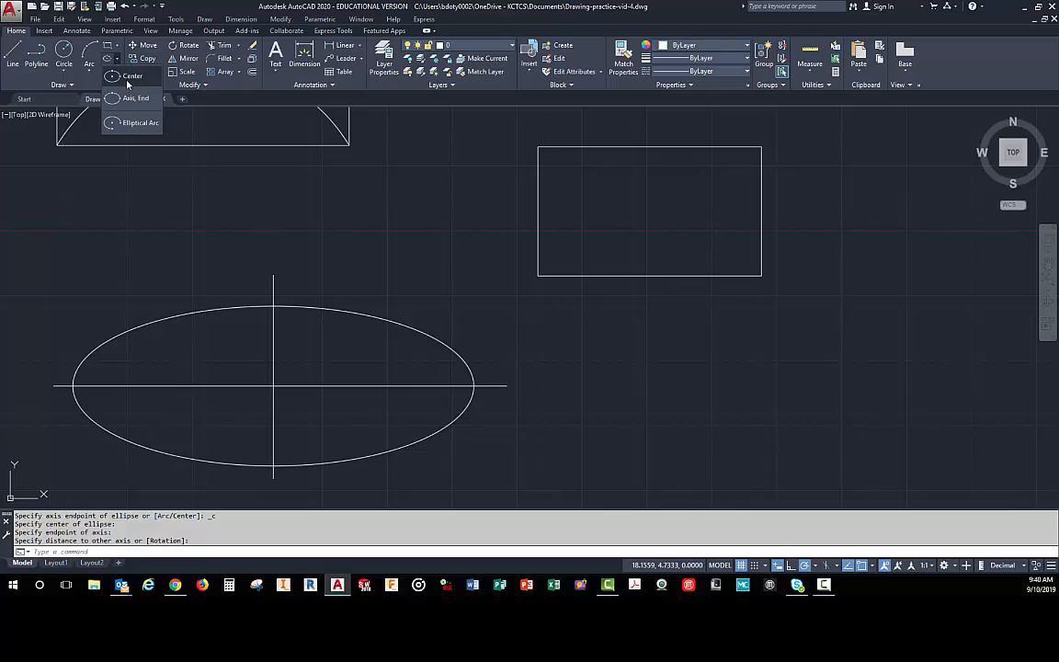
left_click(117, 77)
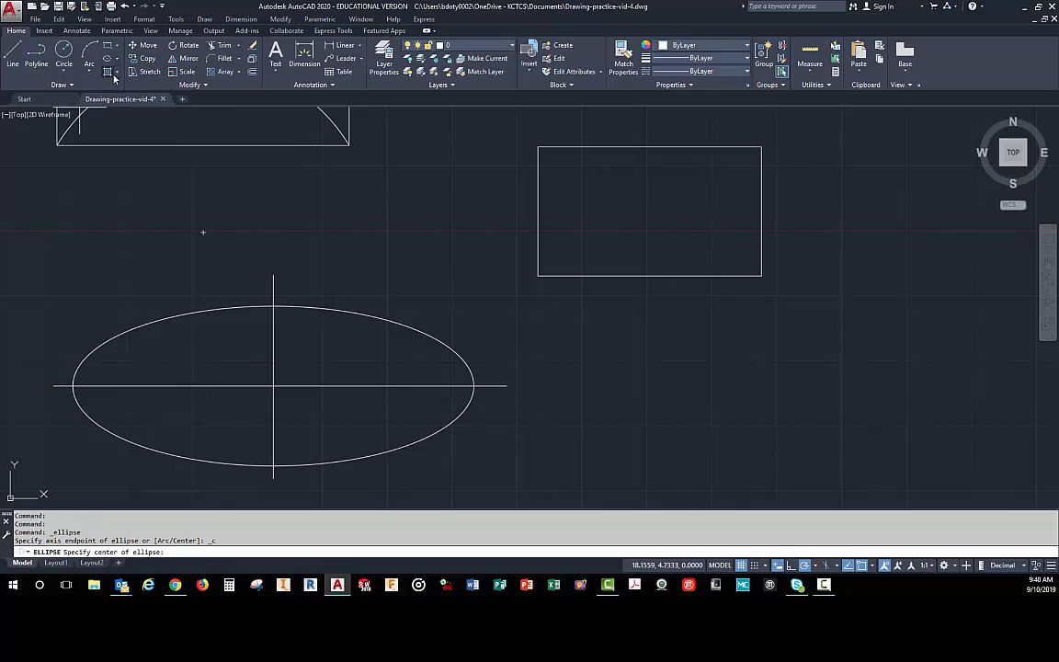
right_click(634, 217, "shift")
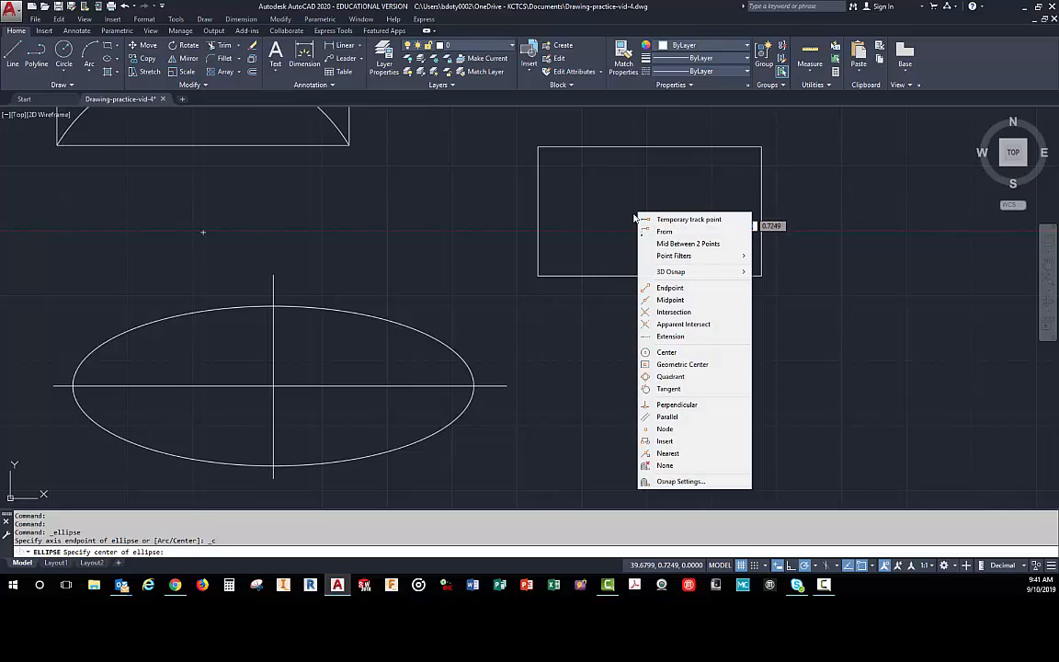
left_click(688, 244)
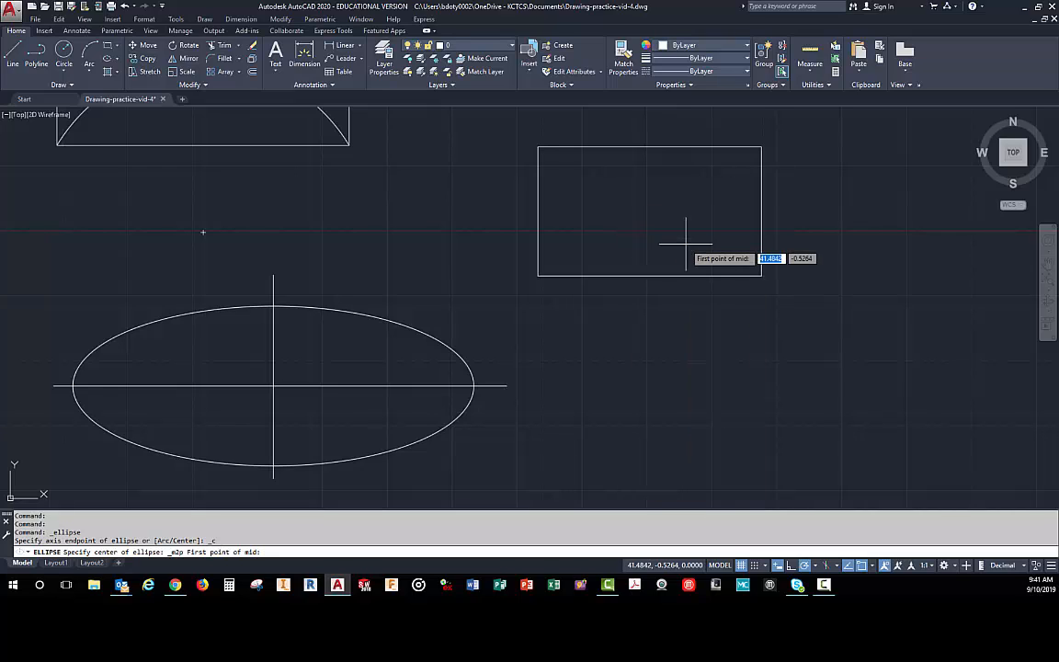
left_click(649, 147)
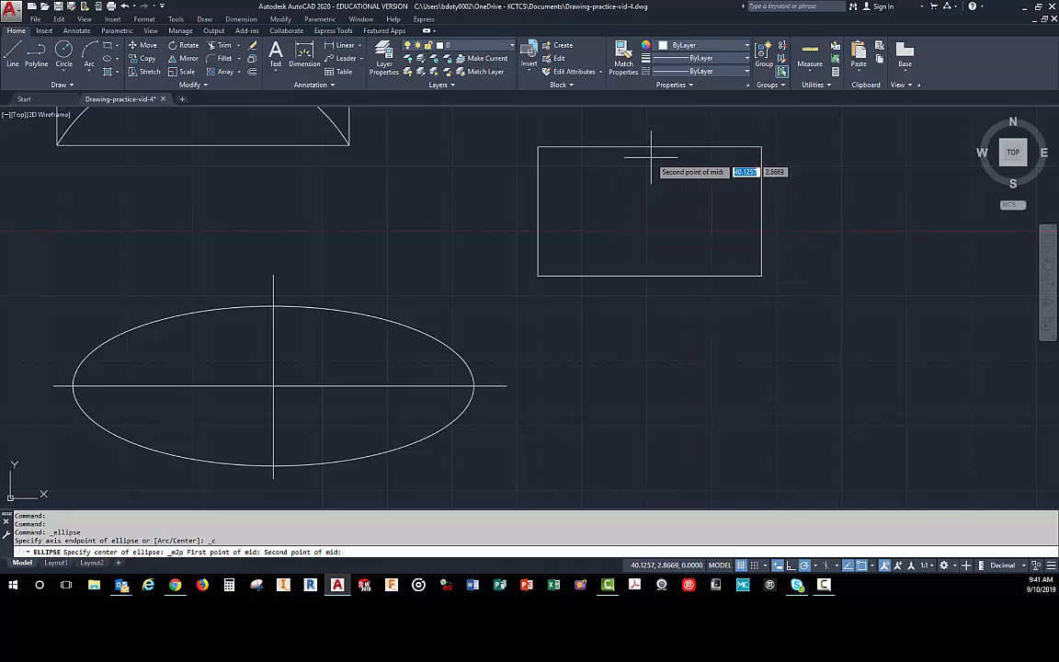
left_click(650, 275)
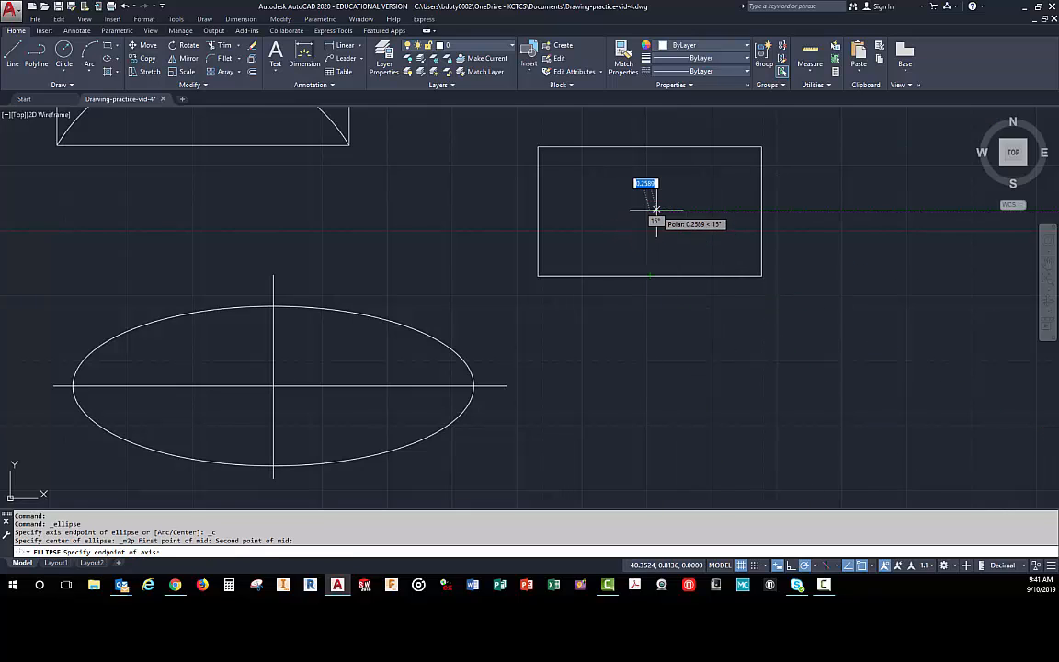
left_click(762, 210)
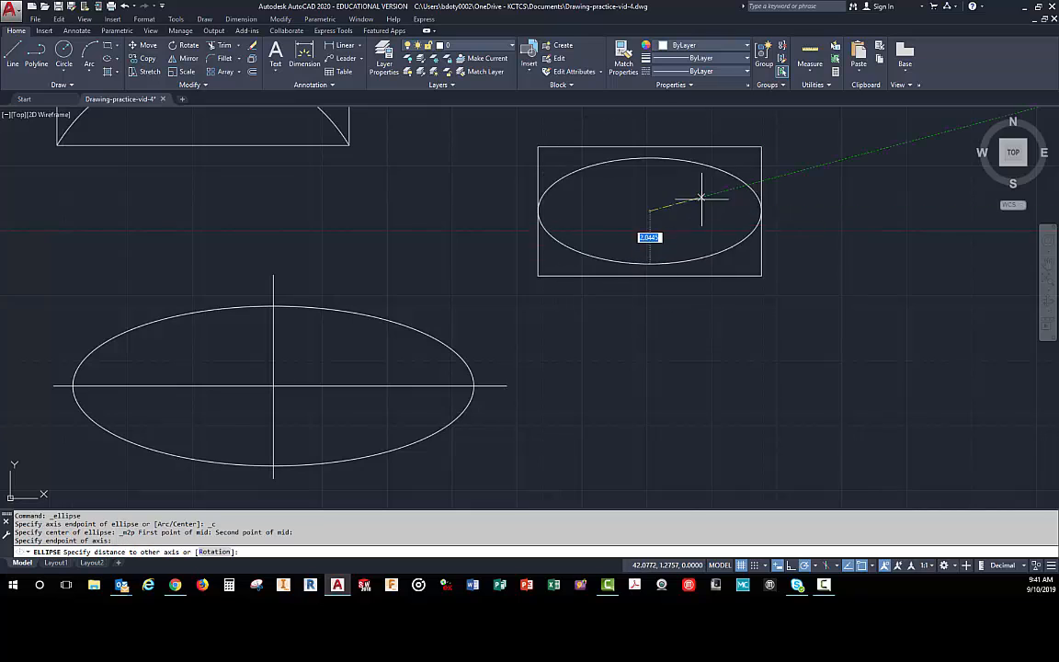
left_click(645, 149)
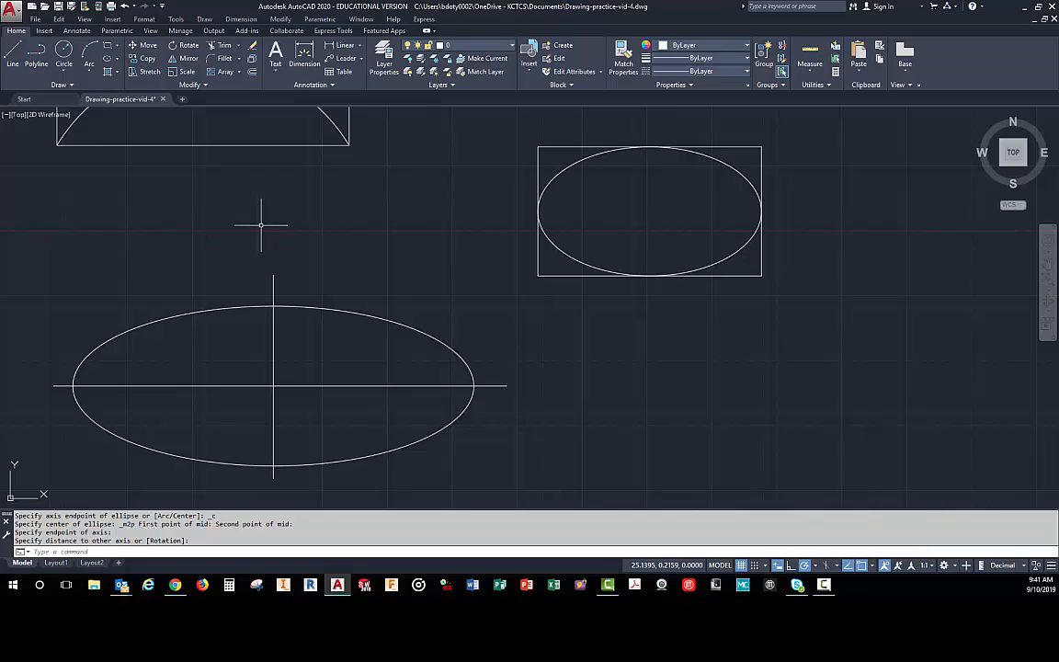
- Draw a single horizontal line to the right of the rectangle containing the ellipse, roughly level with its centre
left_click(118, 60)
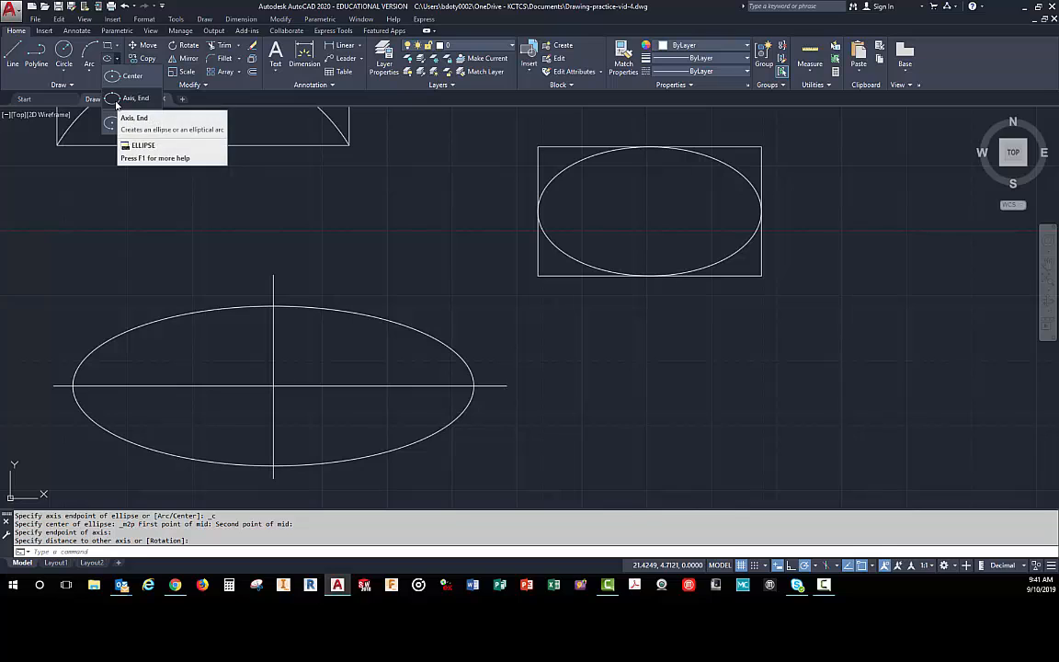
scroll(488, 260, "down", 3)
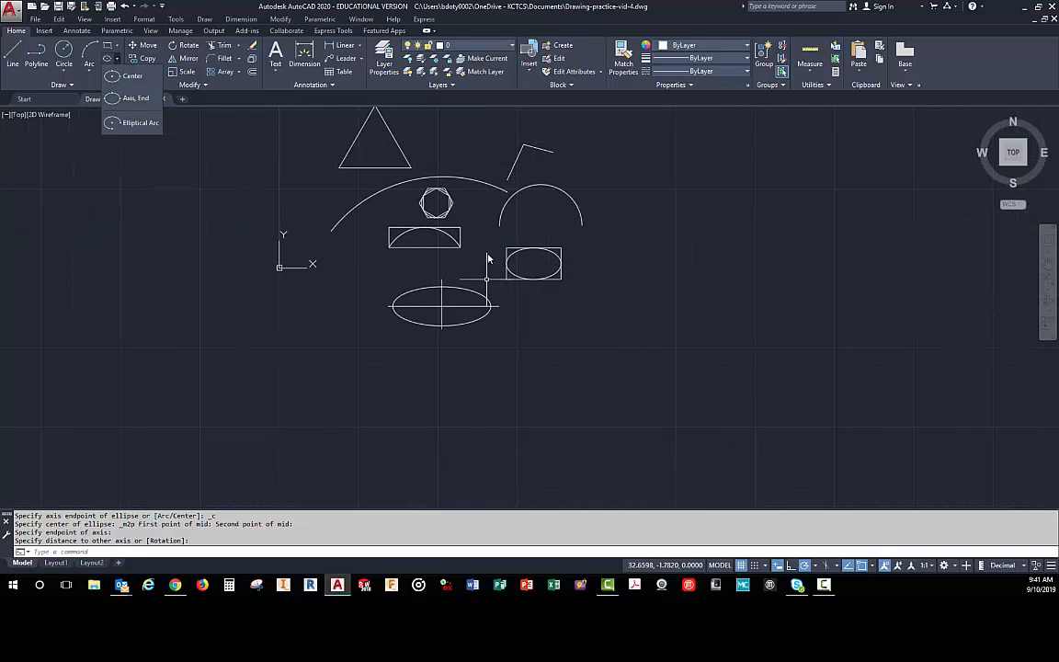
scroll(643, 195, "up", 5)
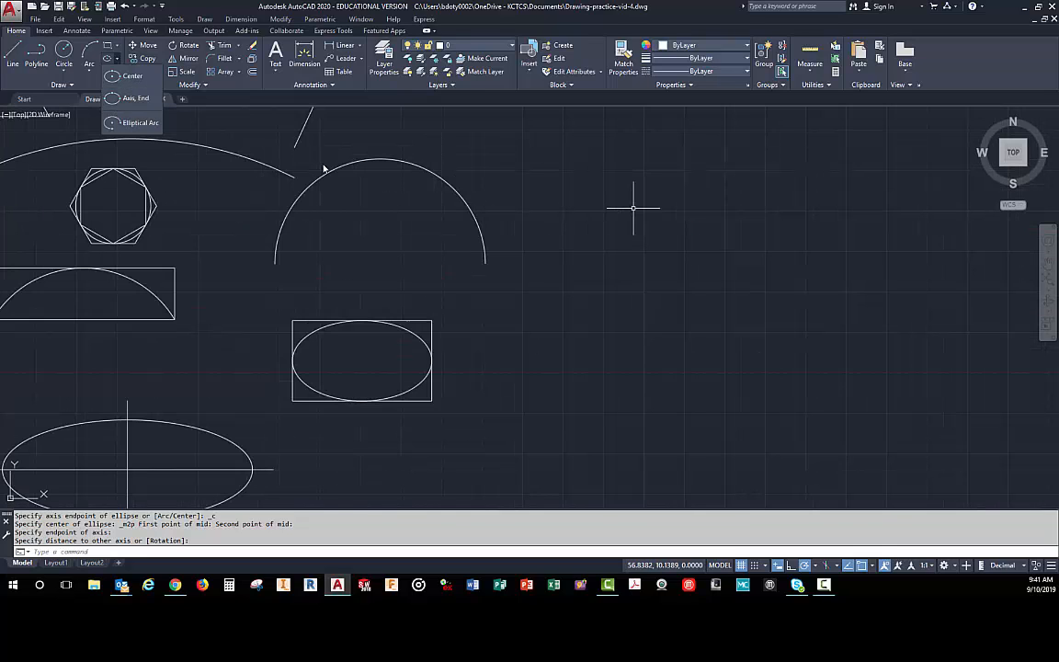
left_click(13, 53)
left_click(534, 366)
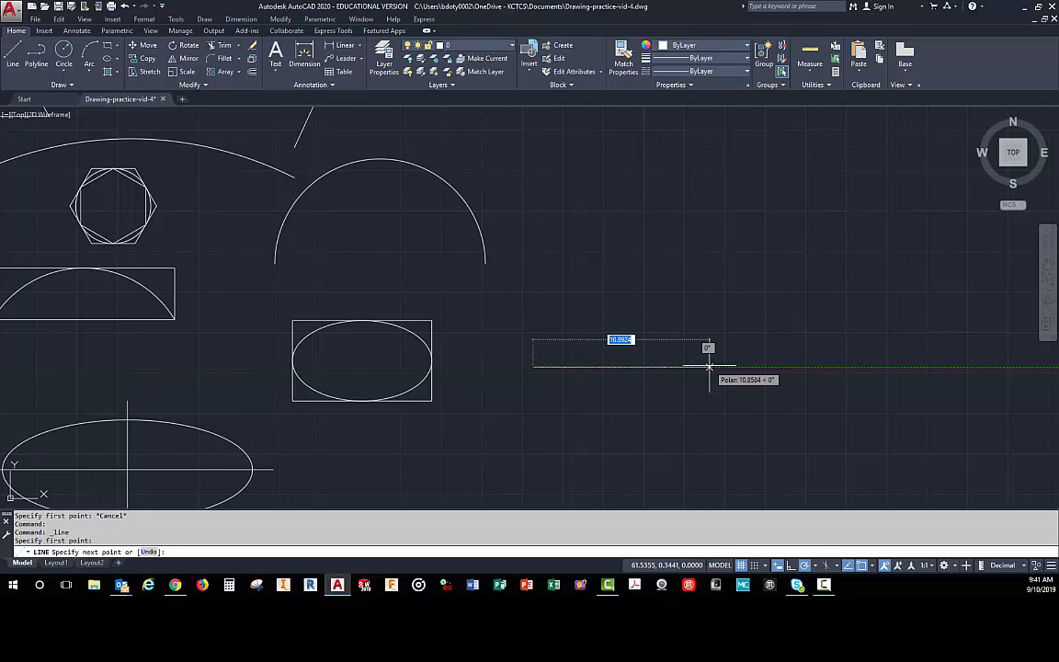
left_click(722, 366)
right_click(680, 329)
left_click(703, 333)
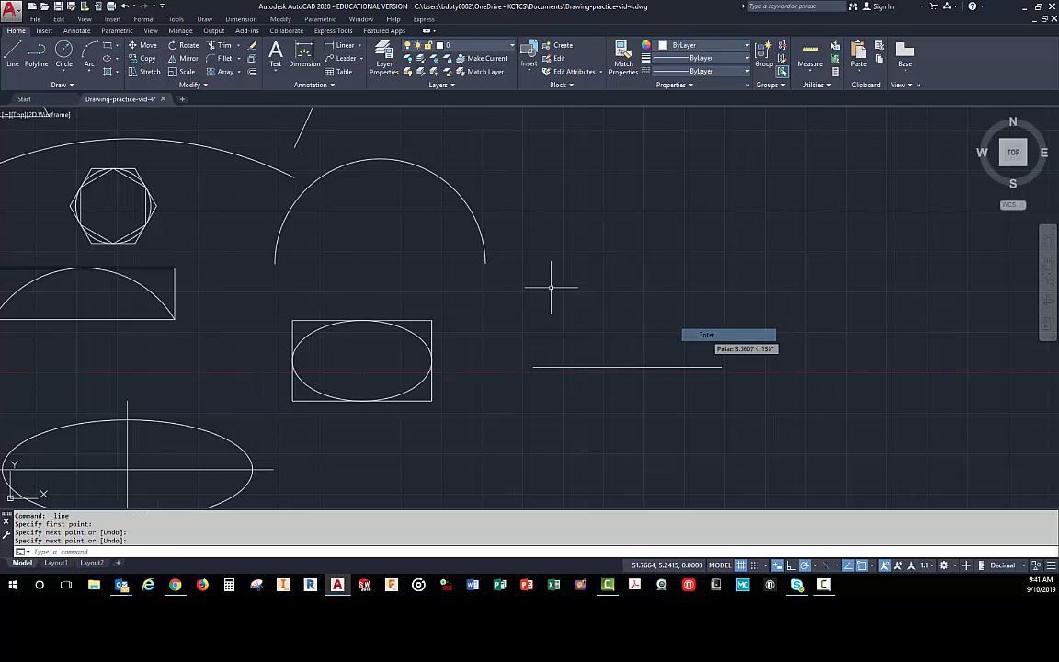
- Draw an Axis, End ellipse using both endpoints of the new horizontal line as its long axis, with a shorter vertical axis
left_click(117, 58)
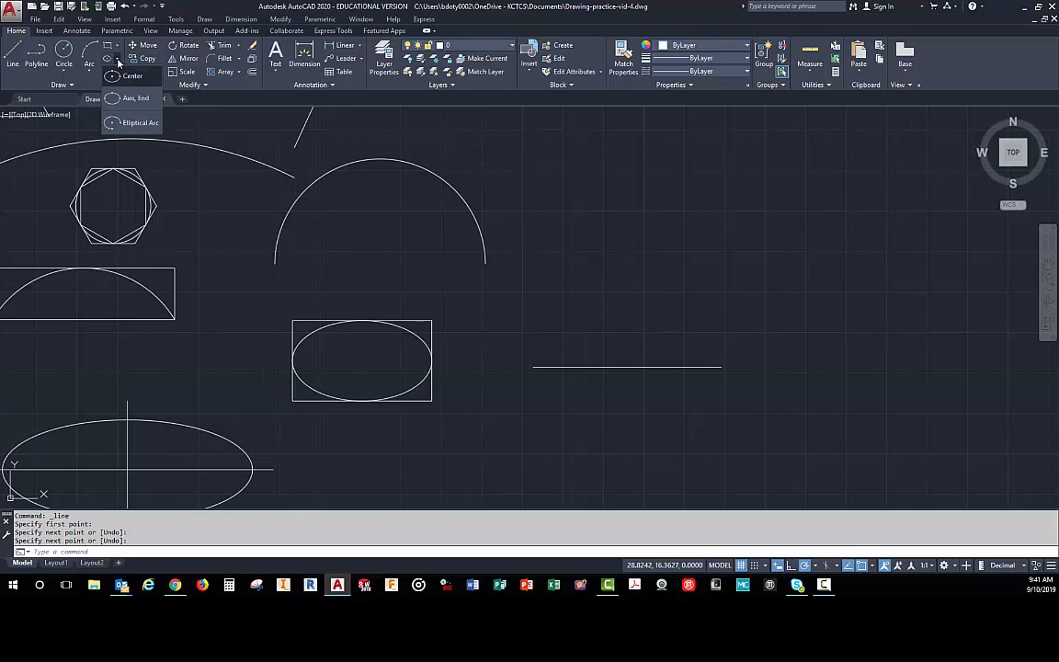
left_click(114, 96)
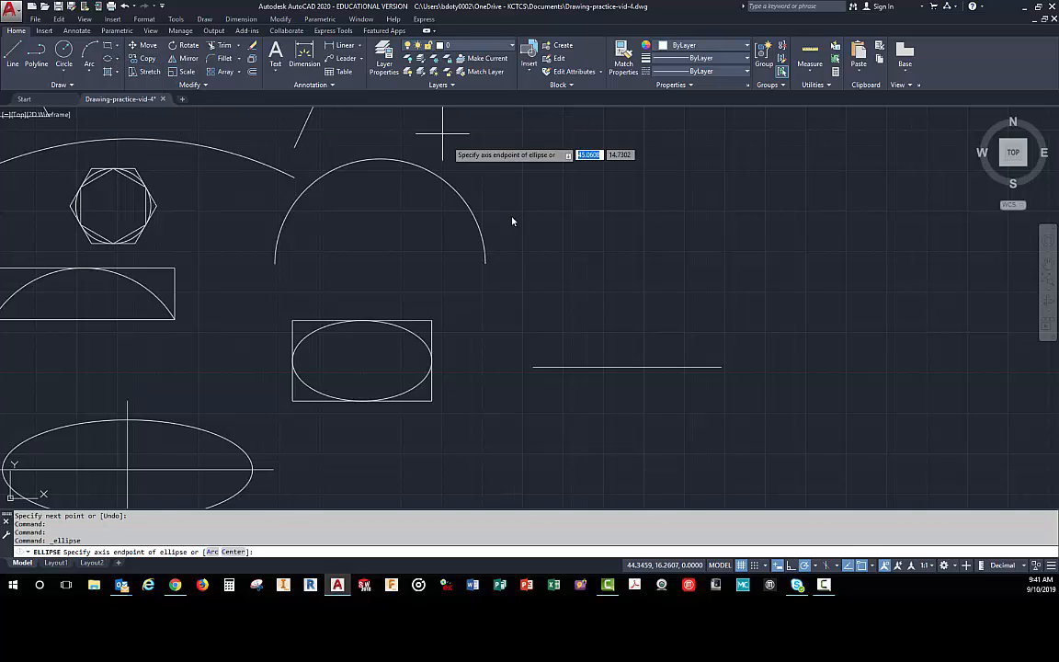
left_click(532, 367)
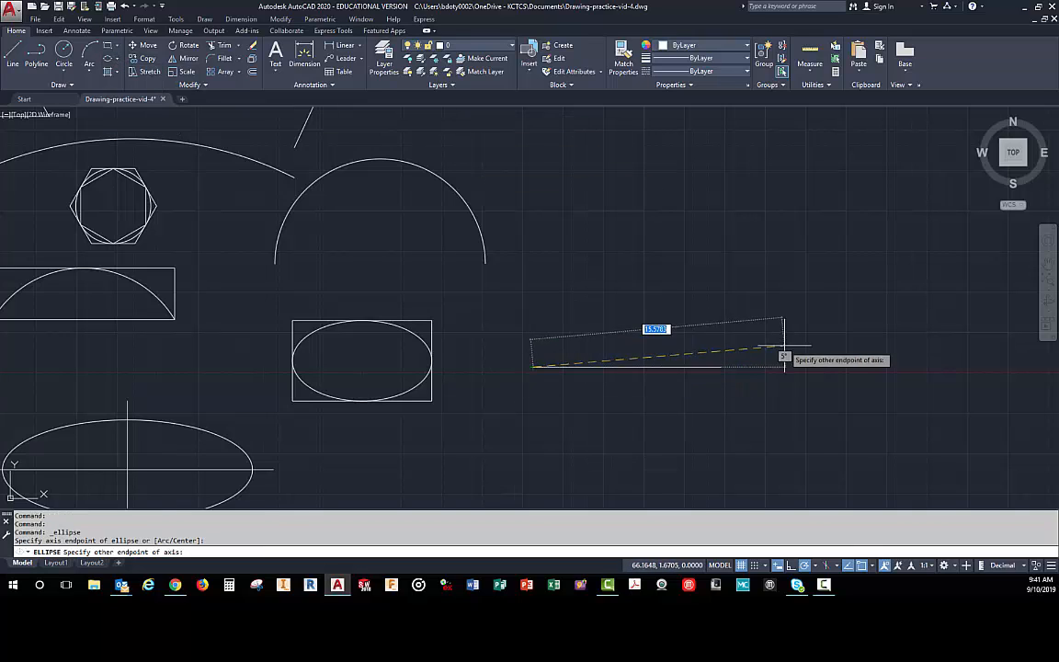
left_click(716, 366)
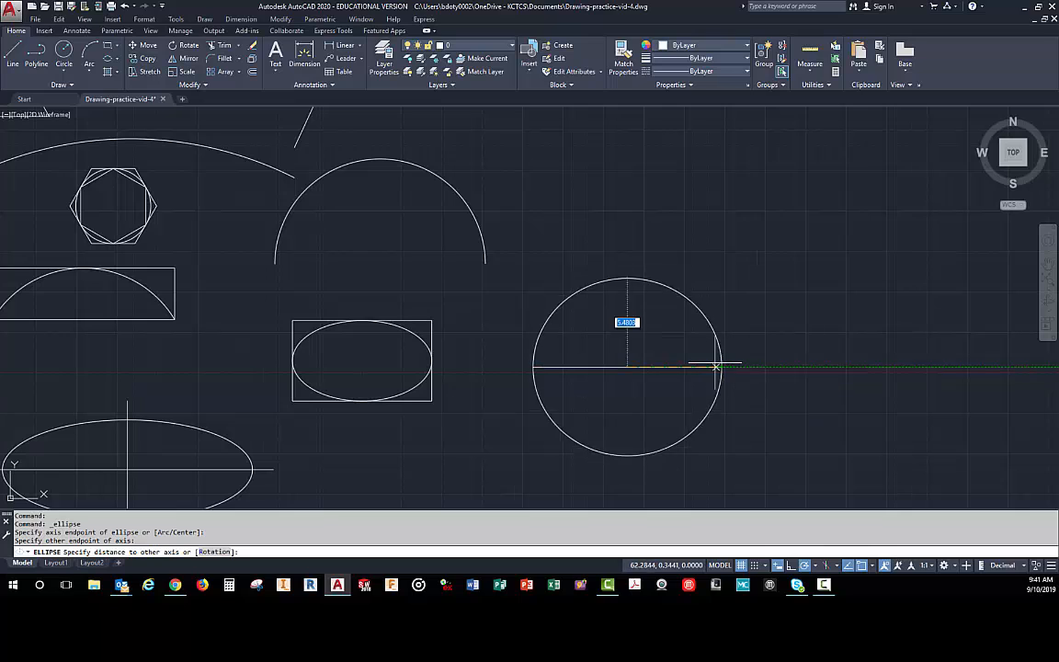
left_click(626, 324)
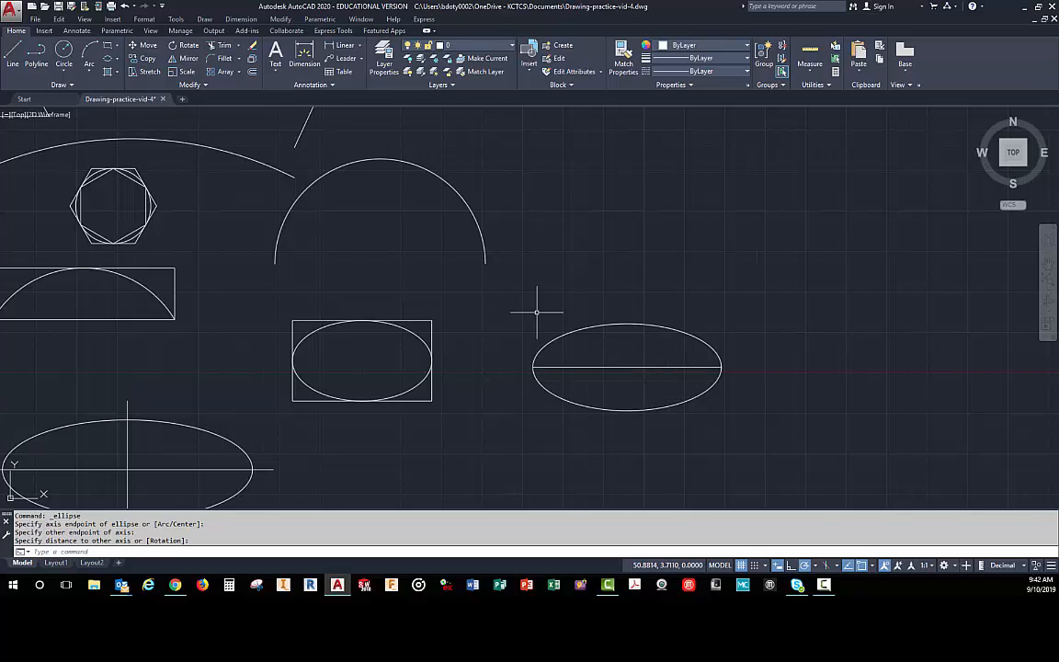
- Draw an Elliptical Arc on the ellipse's horizontal line, half-axis about 1.84, starting at the line's left endpoint and ending at its right
left_click(117, 60)
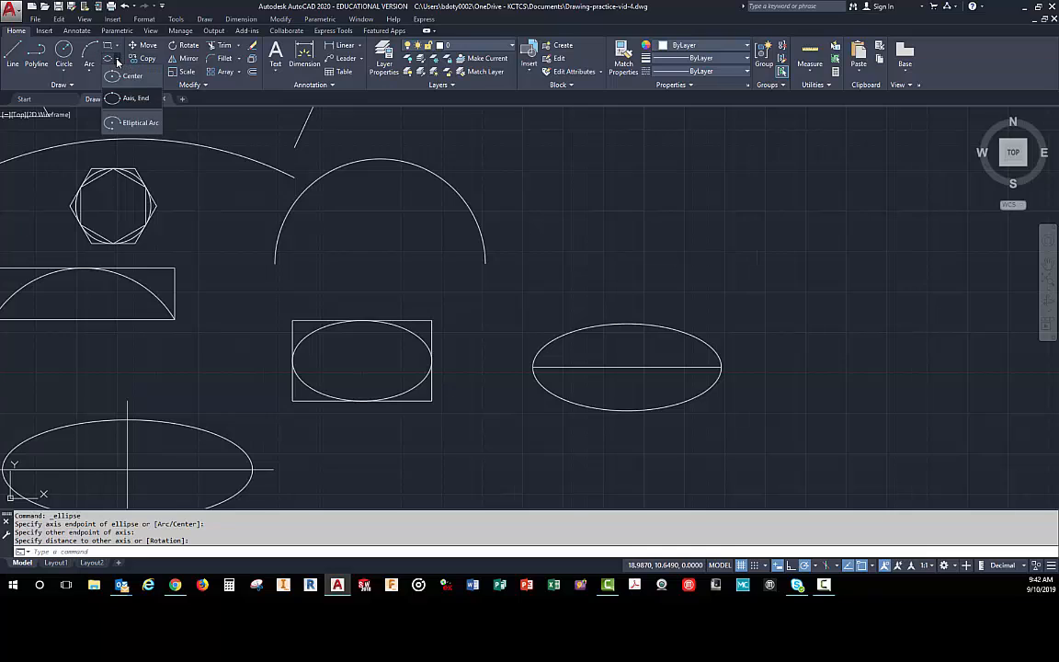
left_click(111, 125)
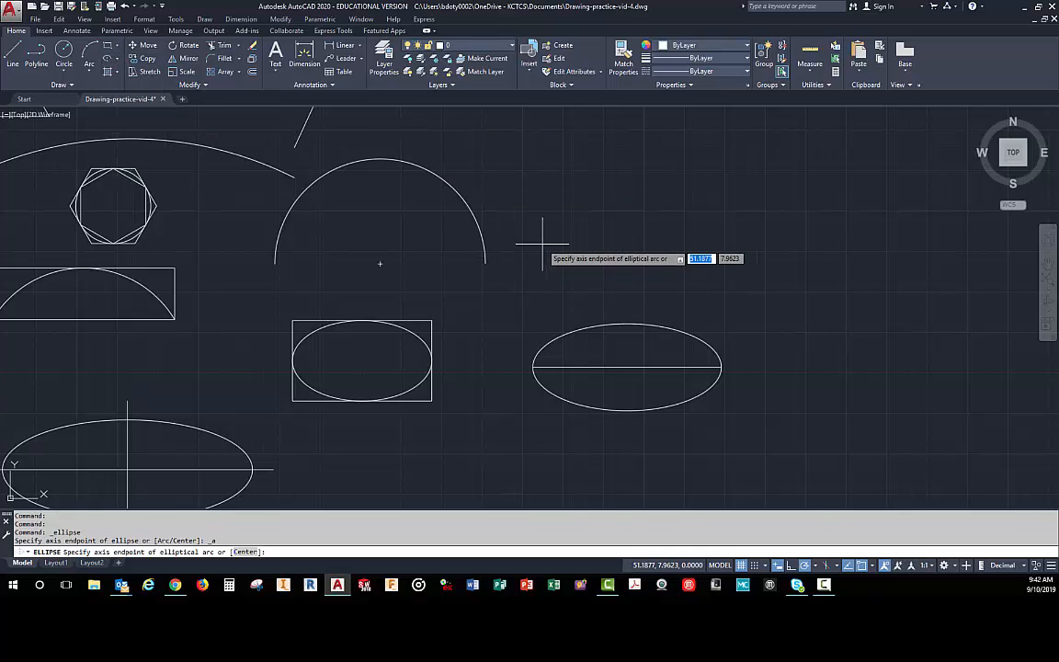
left_click(533, 367)
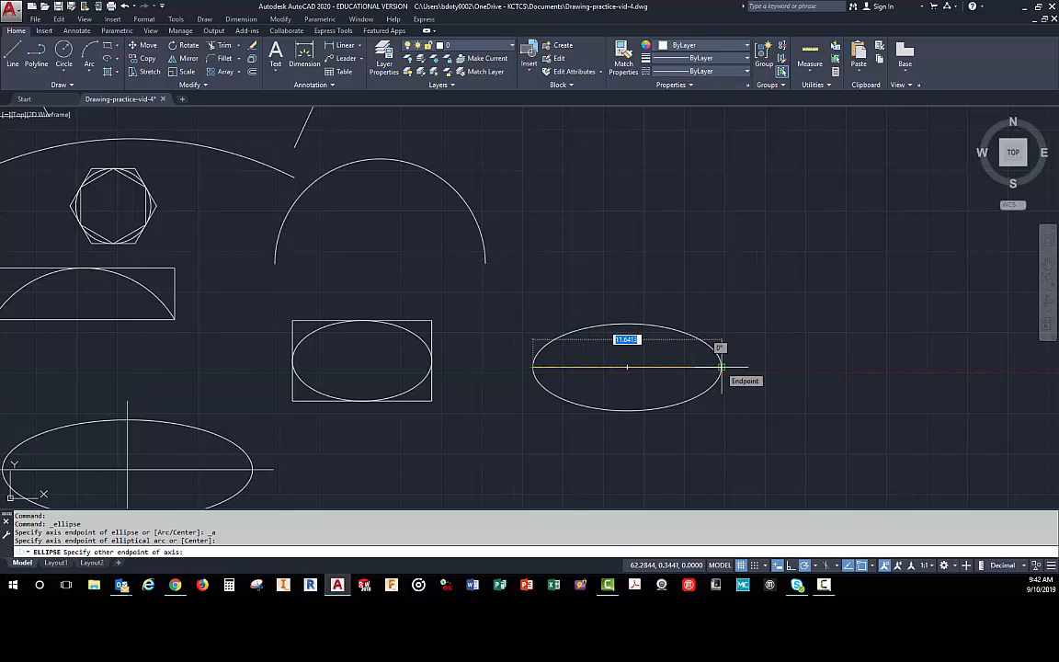
left_click(722, 367)
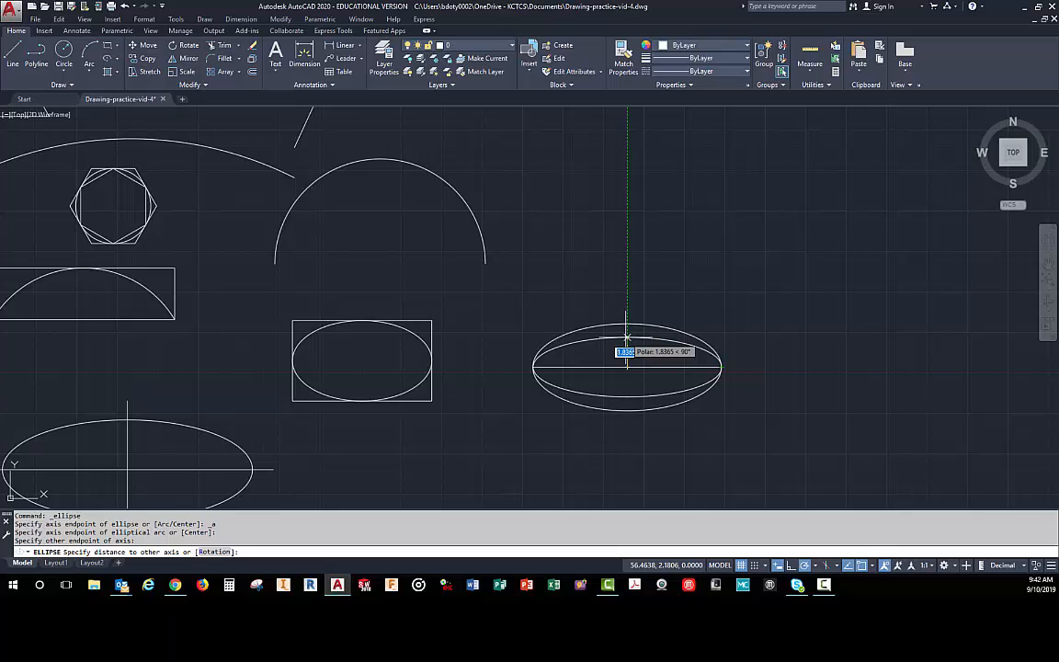
left_click(626, 338)
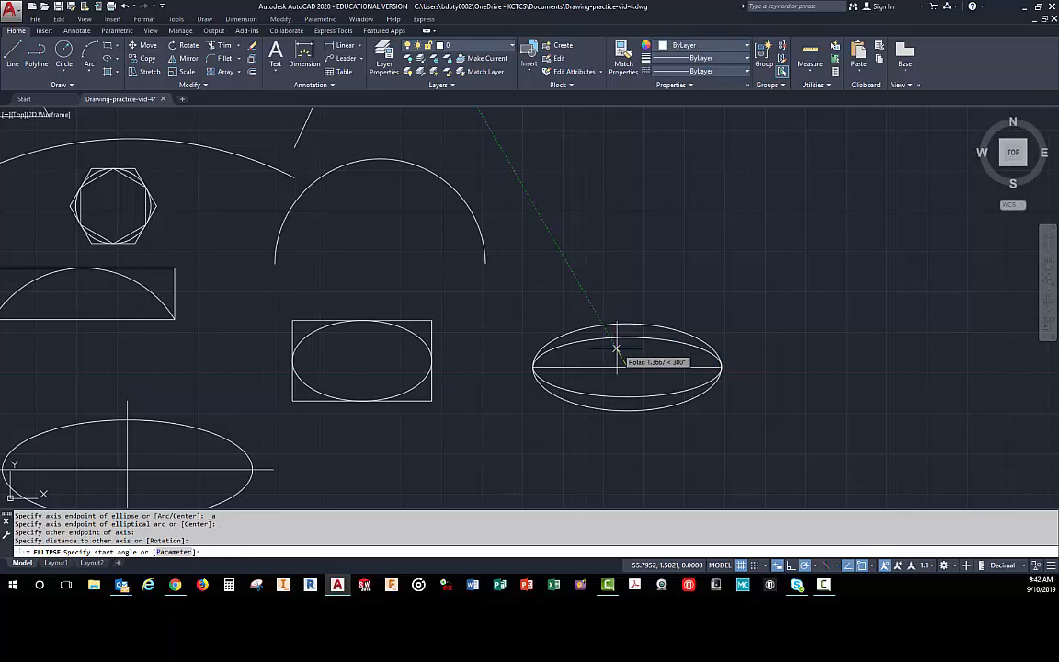
left_click(533, 366)
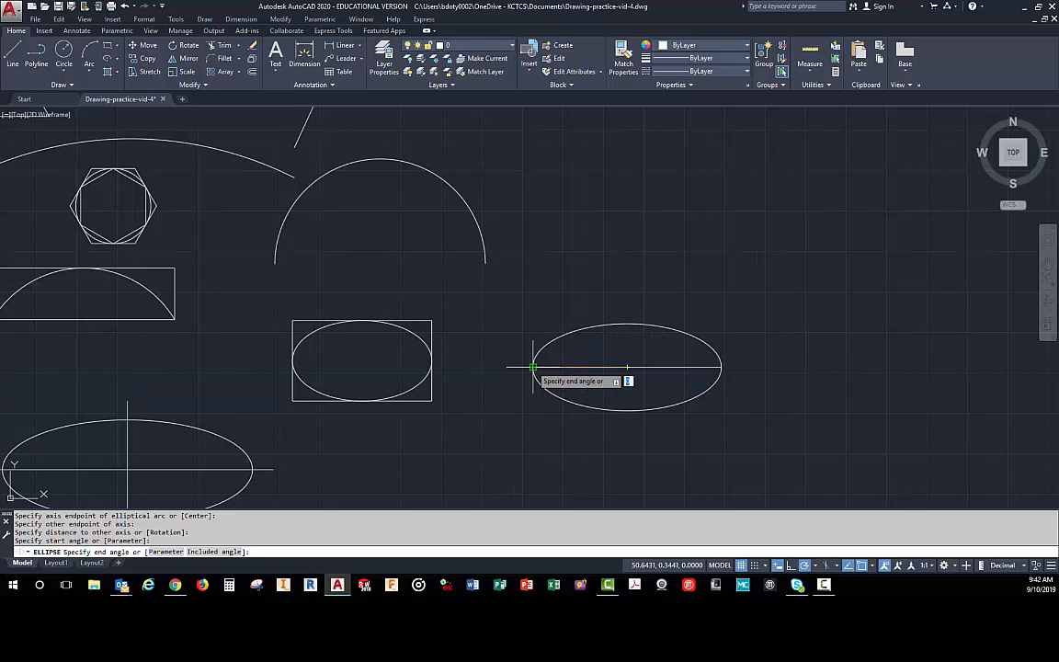
left_click(722, 366)
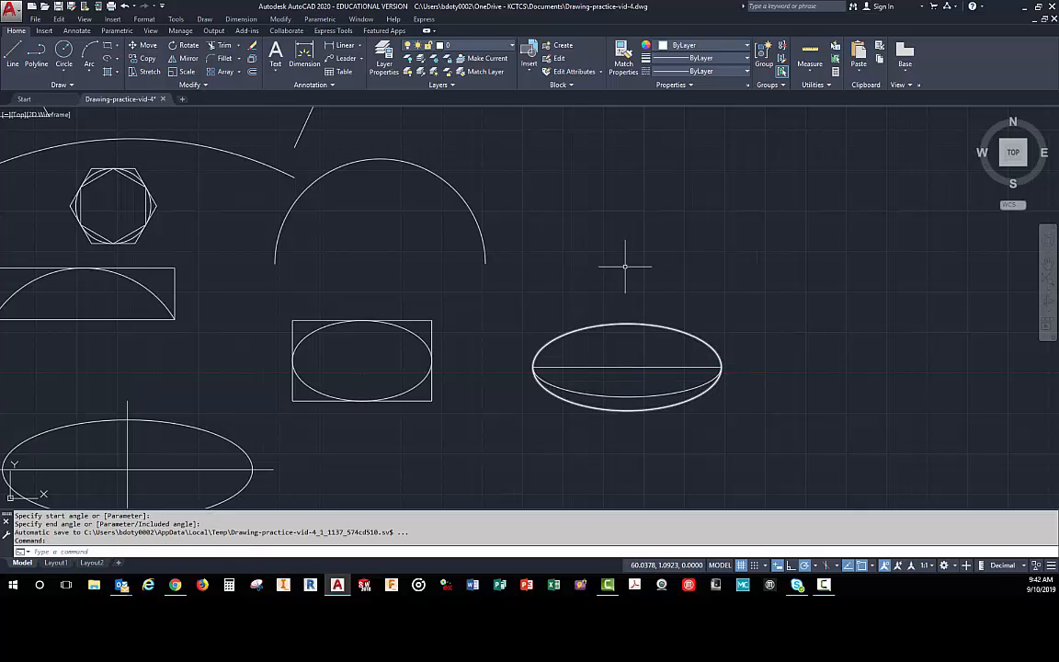
- Draw a single horizontal line about 8.24 long in the empty space above the ellipse containing the elliptical arc
left_click(13, 57)
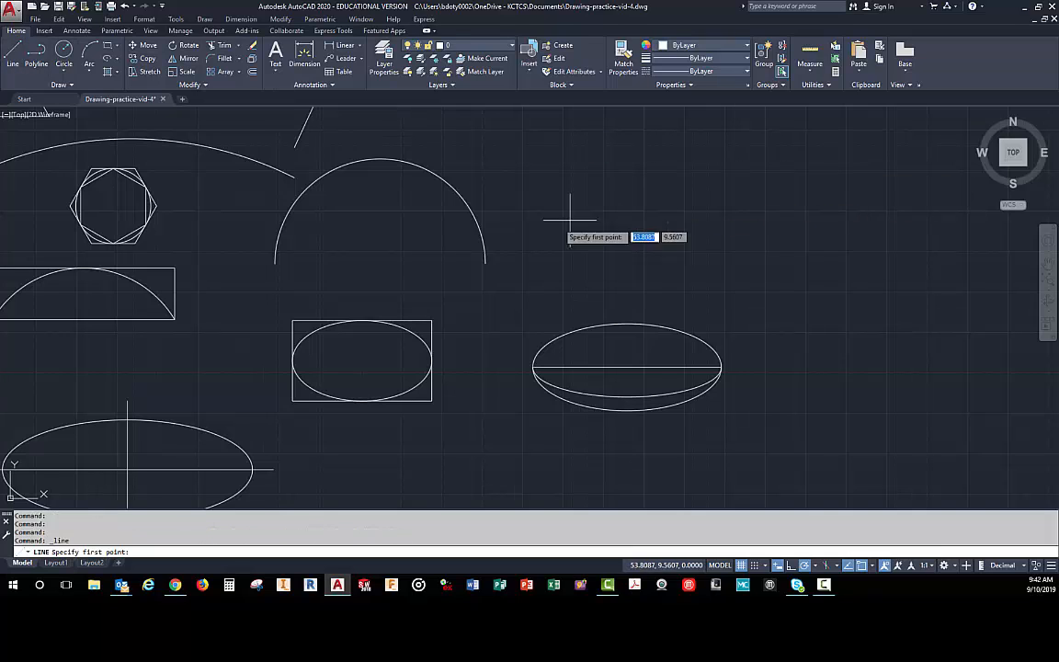
left_click(606, 245)
left_click(737, 245)
right_click(740, 228)
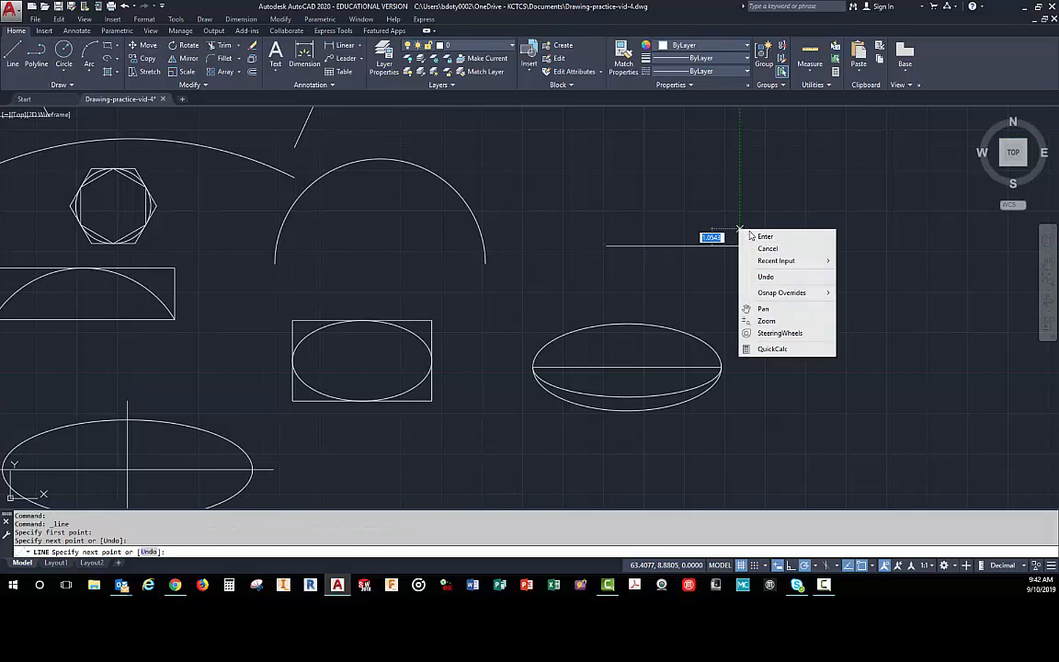
left_click(751, 234)
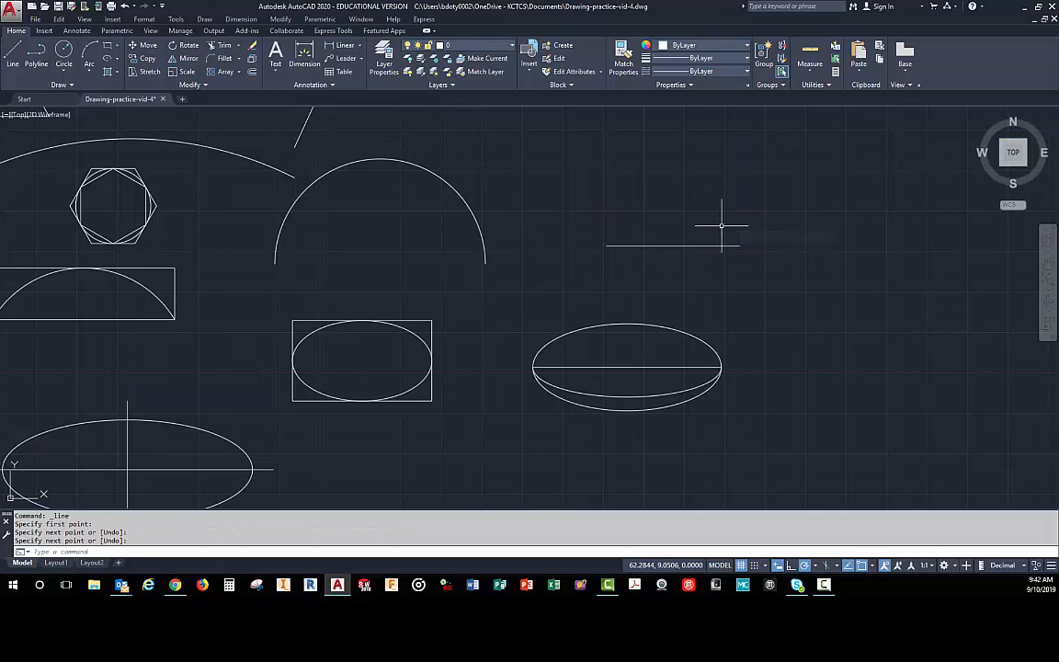
- Draw a flat upper-half Elliptical Arc on the new line, starting at its right endpoint and ending at its left endpoint
left_click(107, 52)
left_click(115, 110)
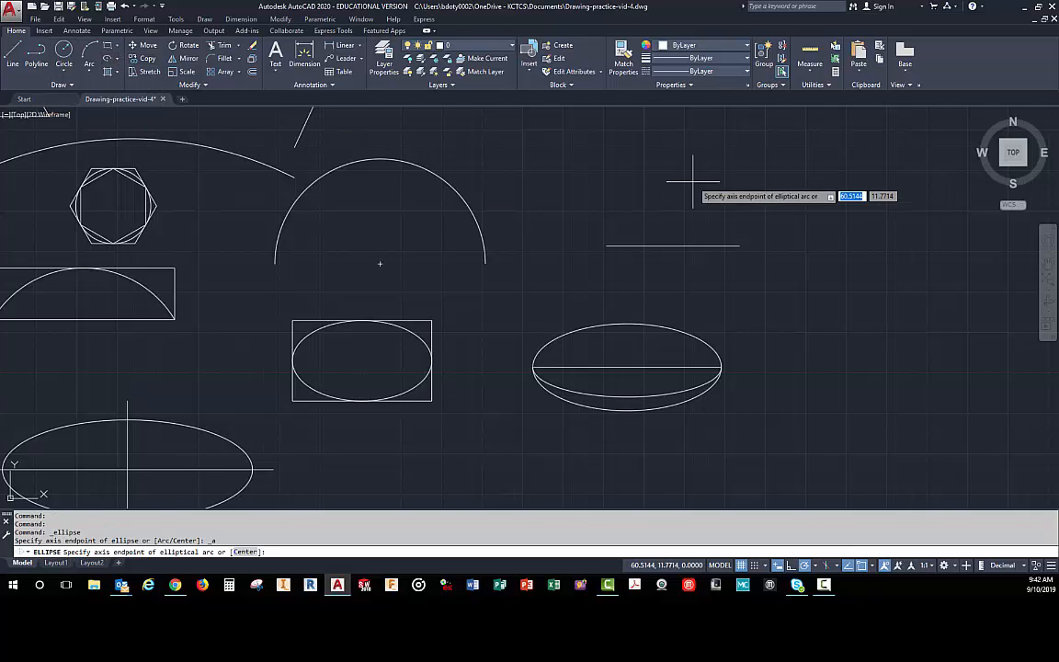
left_click(606, 245)
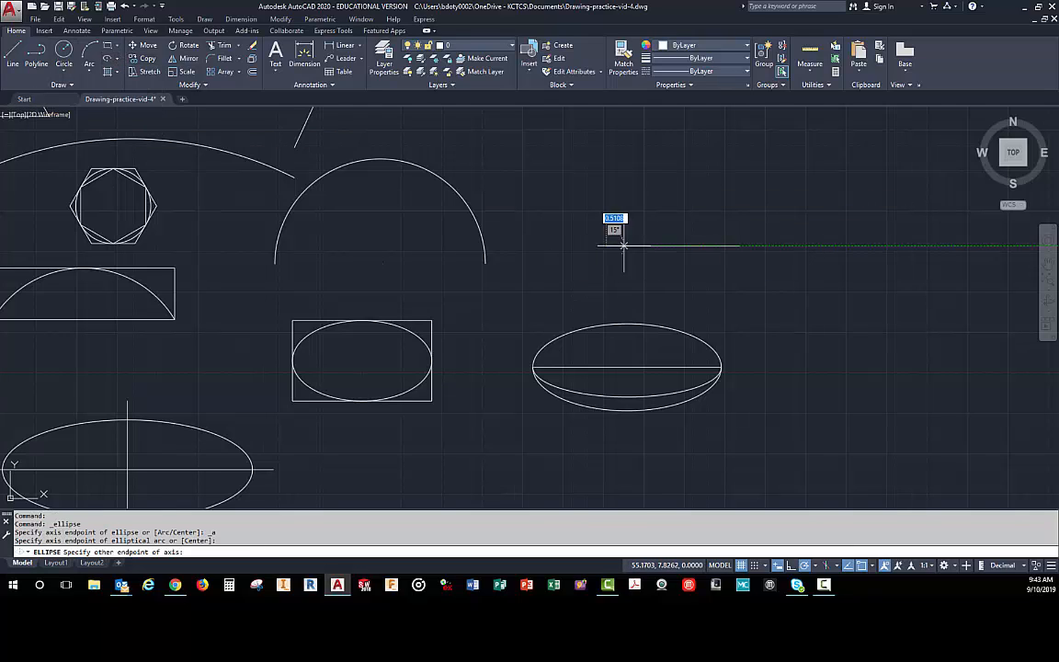
left_click(741, 245)
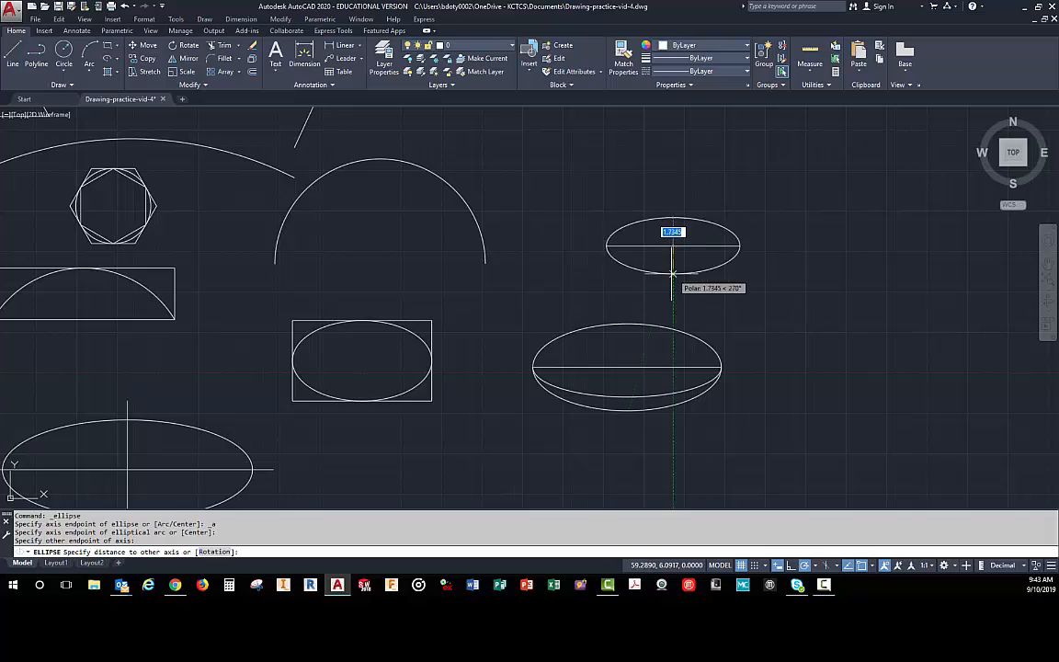
left_click(675, 221)
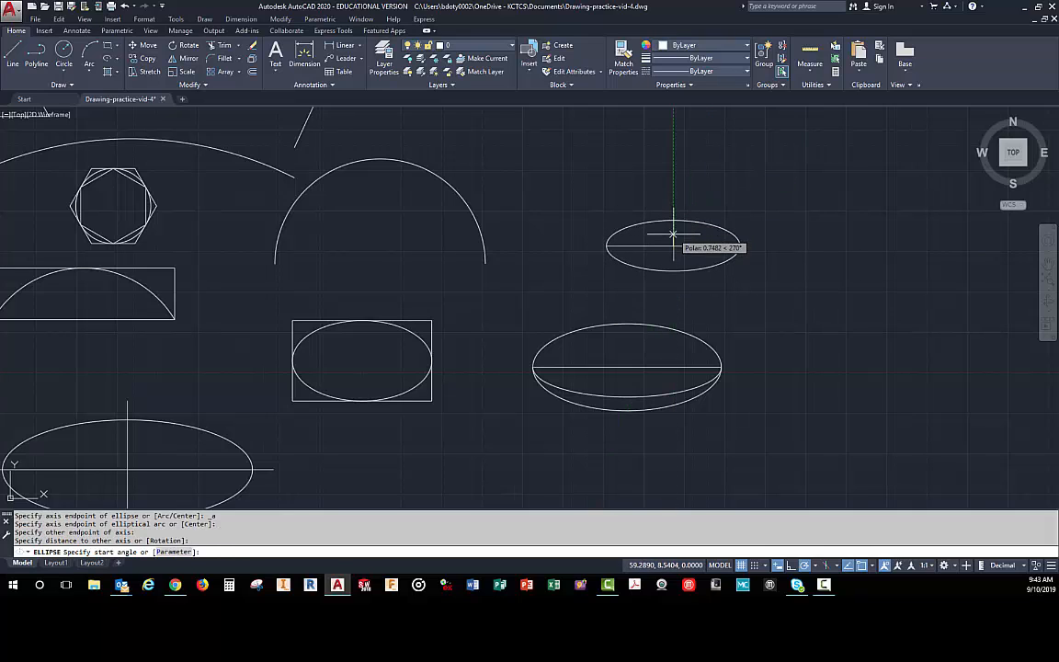
left_click(741, 245)
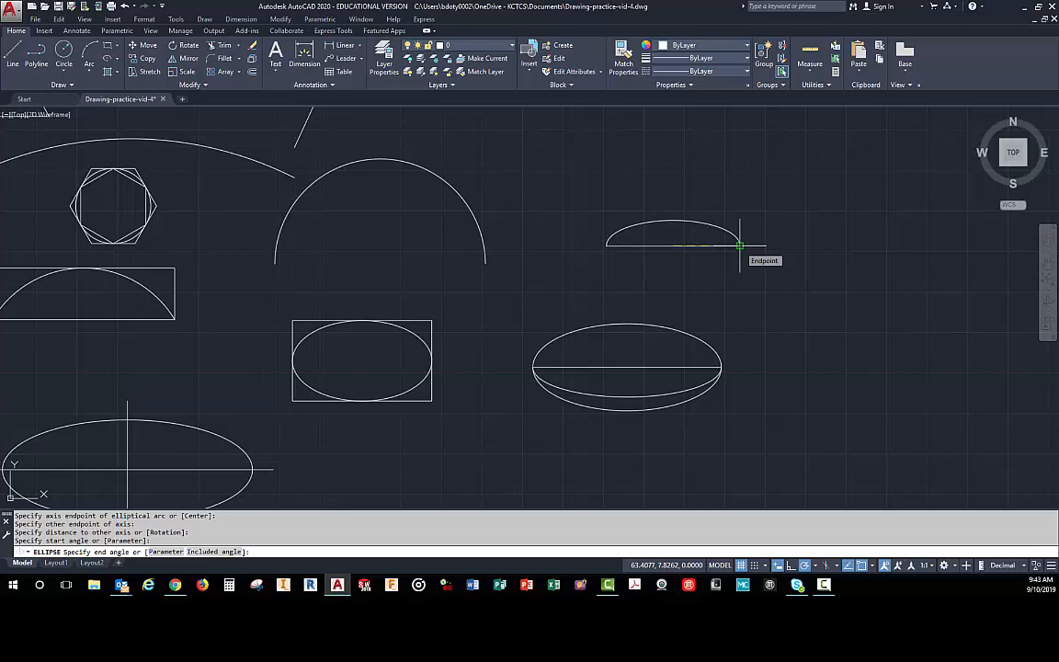
left_click(606, 245)
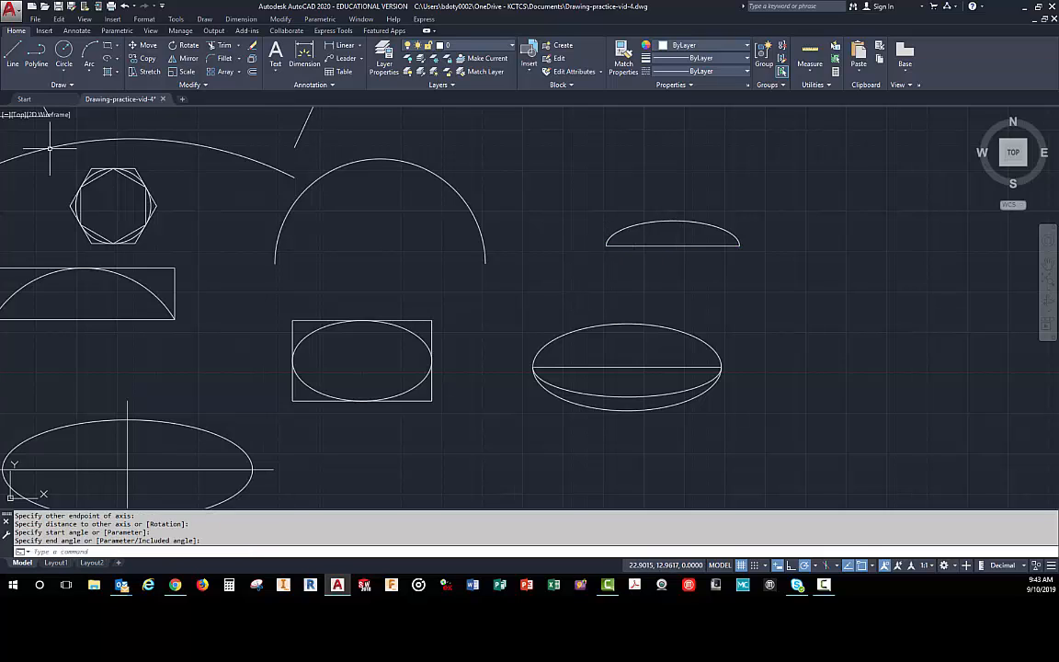
- Draw another single horizontal line, about 8.75 long, a little above the upper-half elliptical arc
left_click(13, 55)
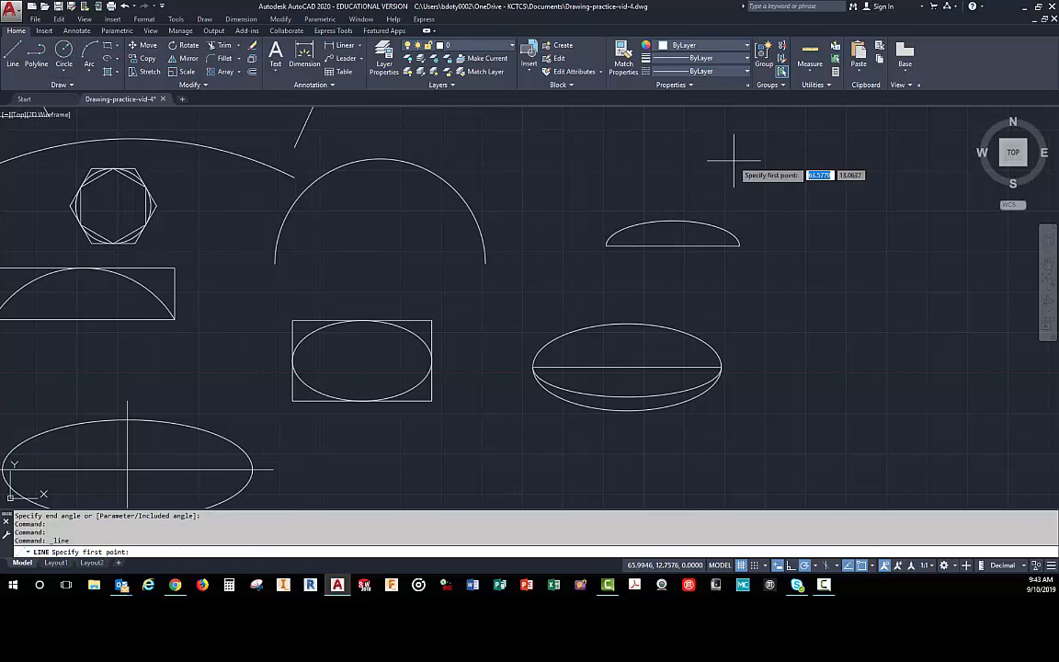
left_click(612, 175)
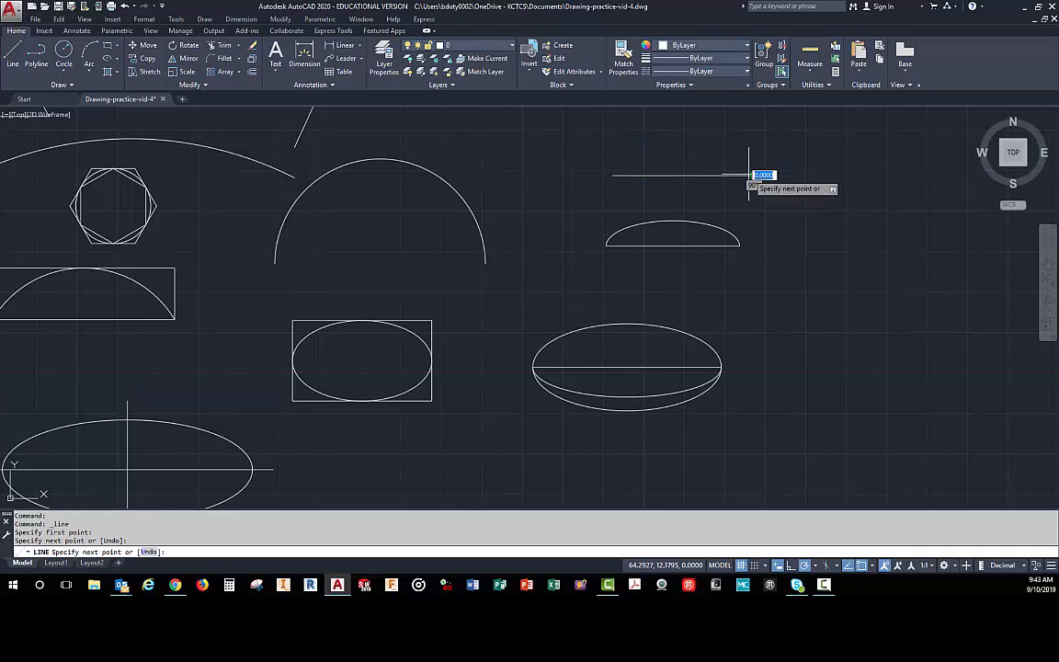
right_click(773, 195)
left_click(797, 201)
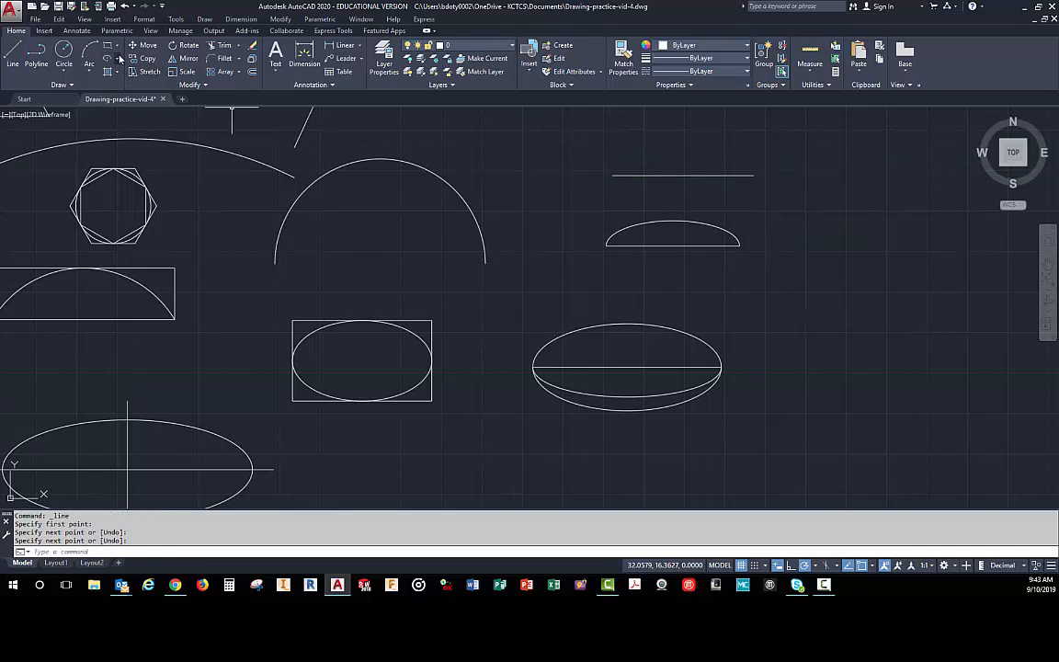
- Draw a shallow lower-half Elliptical Arc on the topmost line, with its start at the left endpoint and its end at the right
left_click(116, 59)
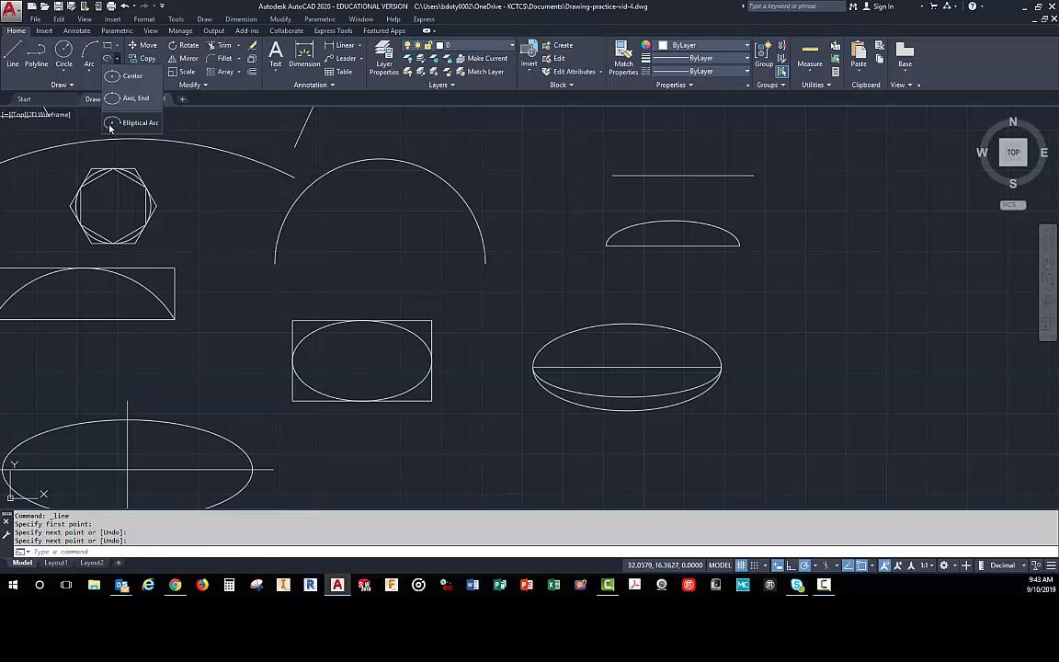
left_click(112, 123)
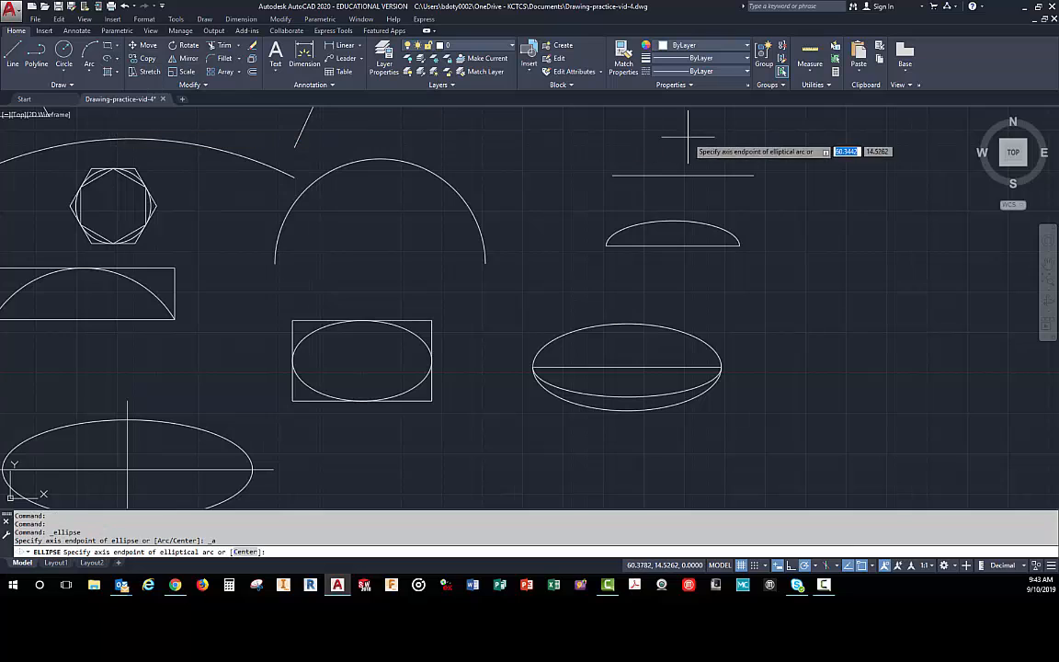
left_click(753, 175)
left_click(612, 175)
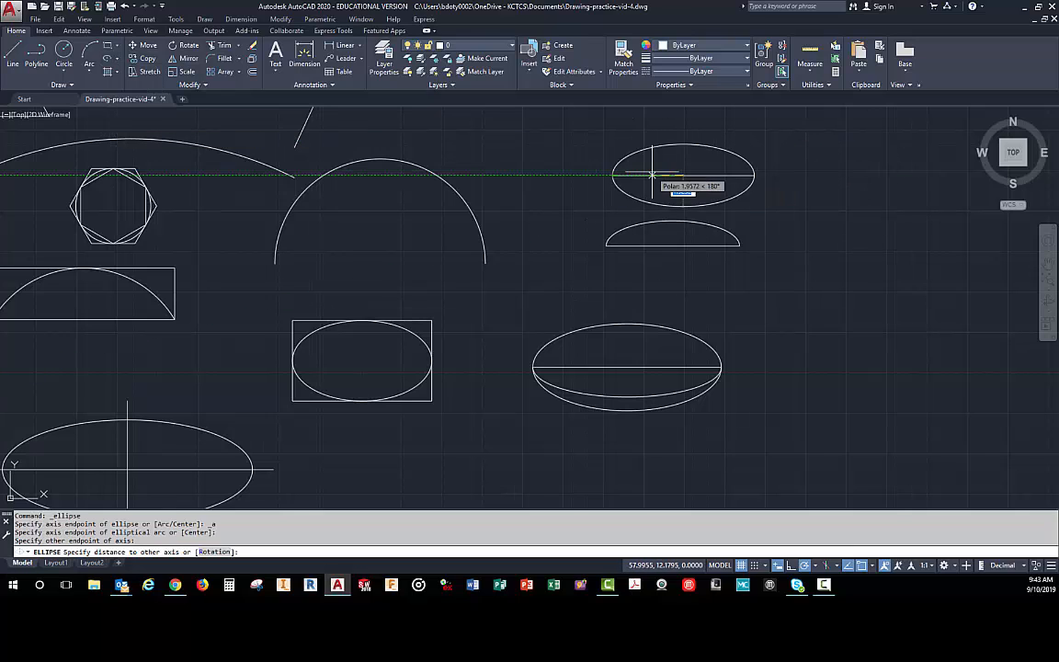
left_click(664, 155)
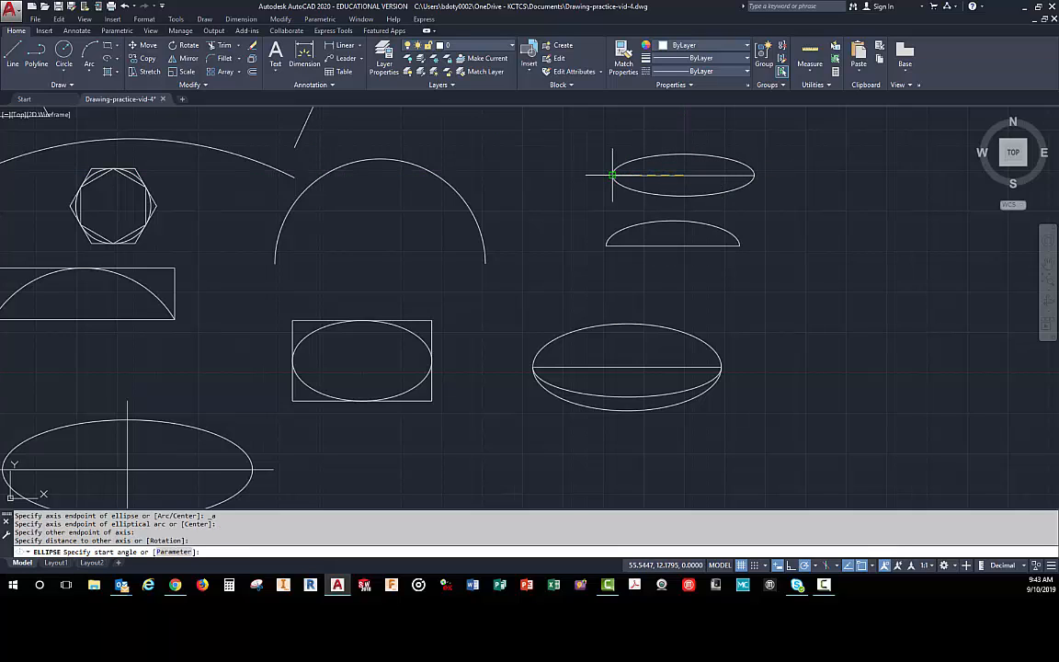
left_click(612, 175)
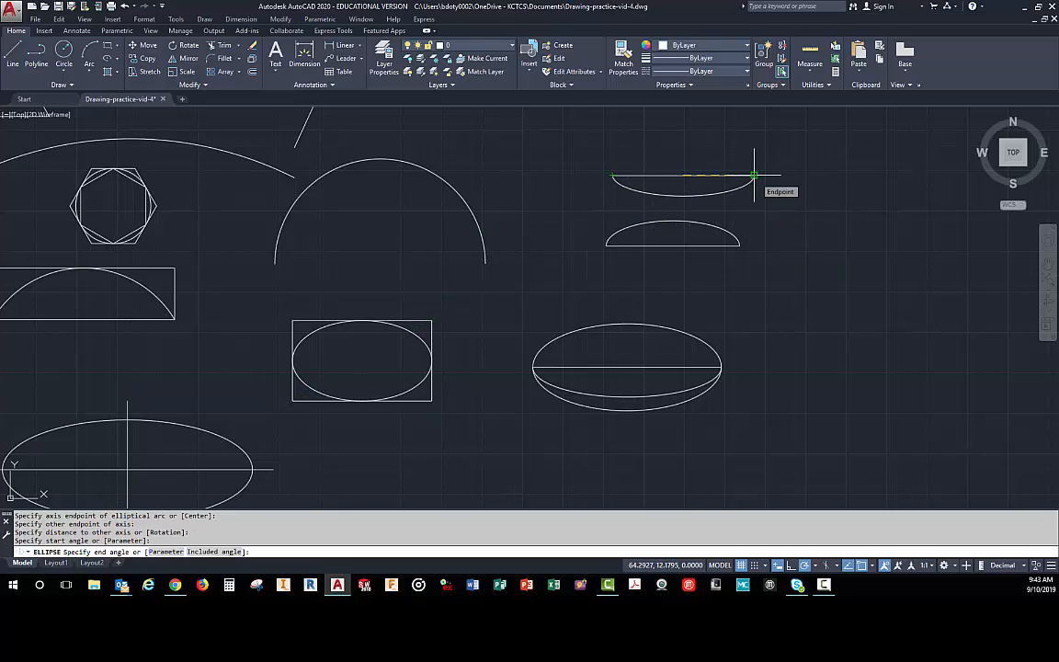
left_click(754, 175)
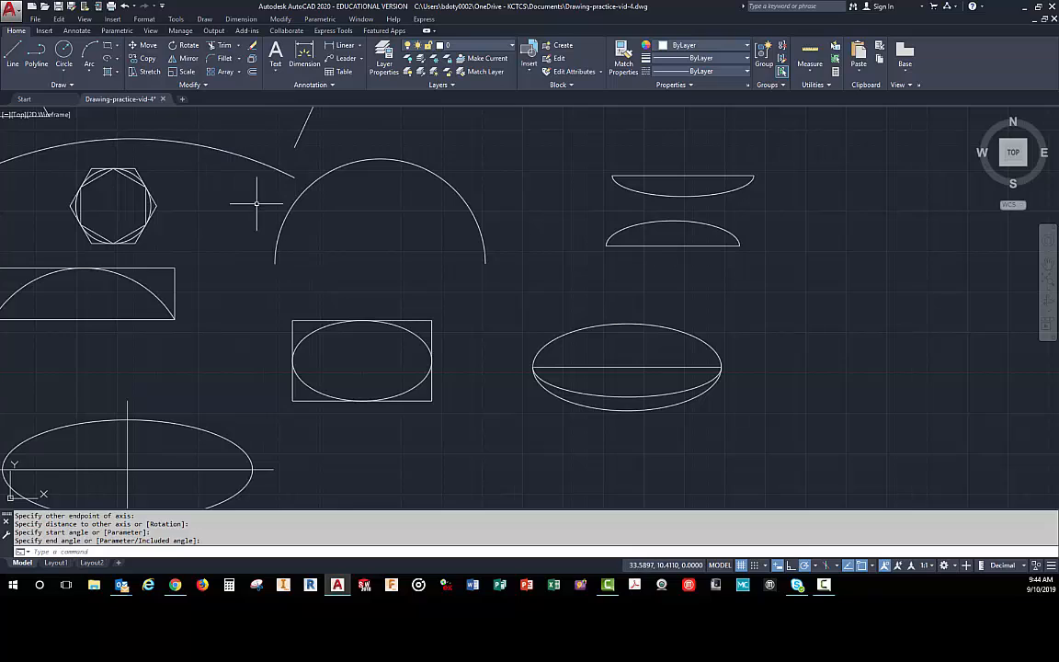
- Save the practice drawing under its existing file name
left_click(58, 7)
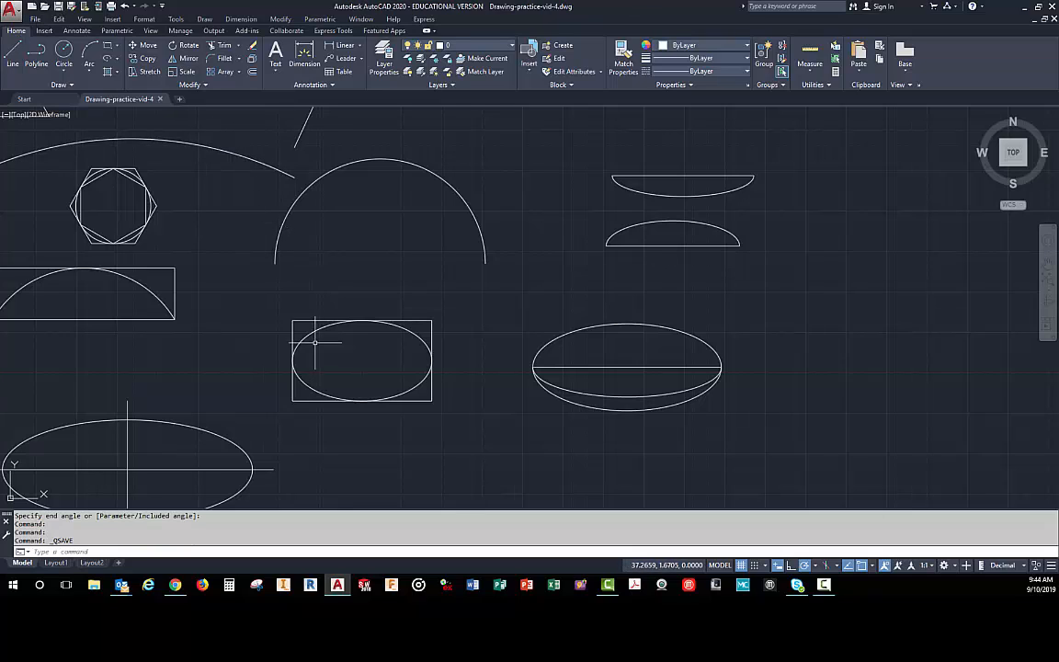
scroll(236, 304, "down", 2)
middle_click_drag(189, 269, 429, 317)
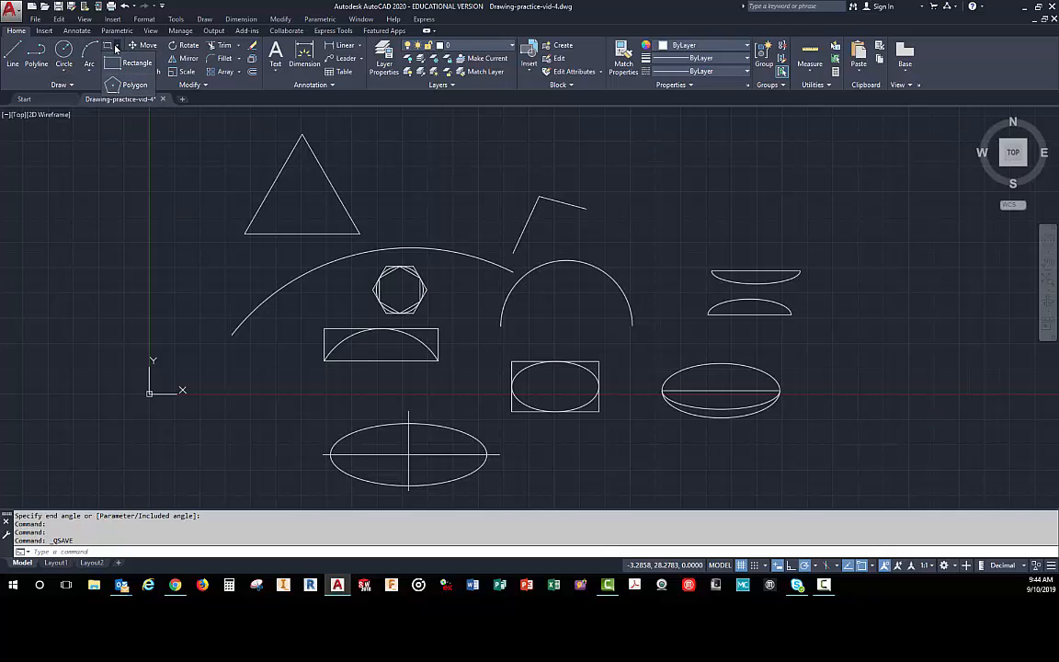
left_click(117, 58)
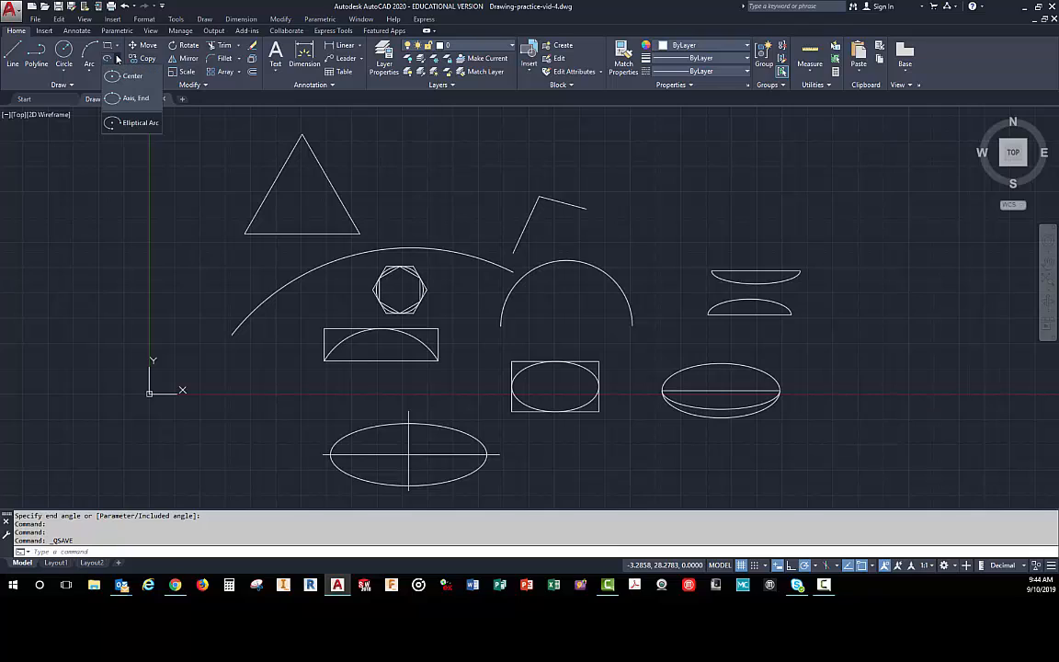
left_click(116, 57)
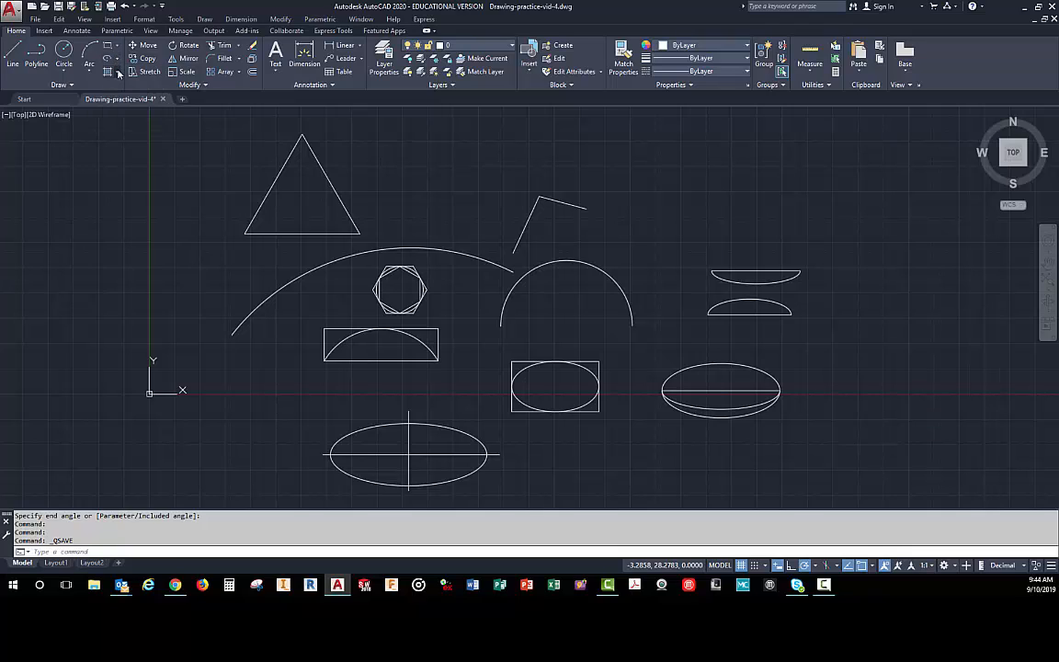
- Start the Hatch command and look through the library of available hatch patterns
left_click(119, 73)
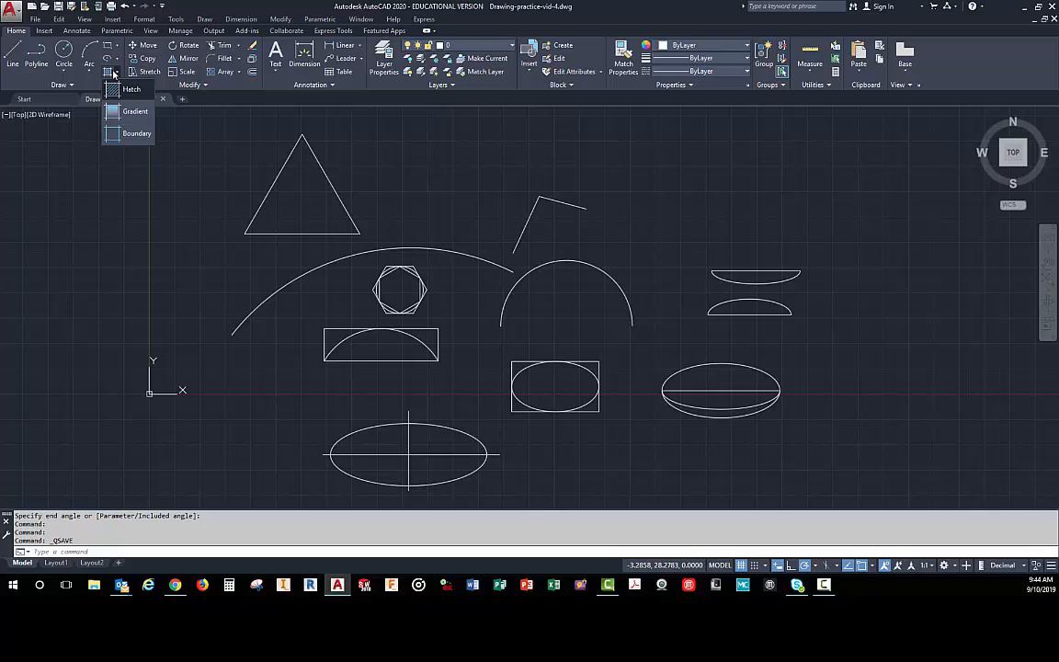
left_click(115, 90)
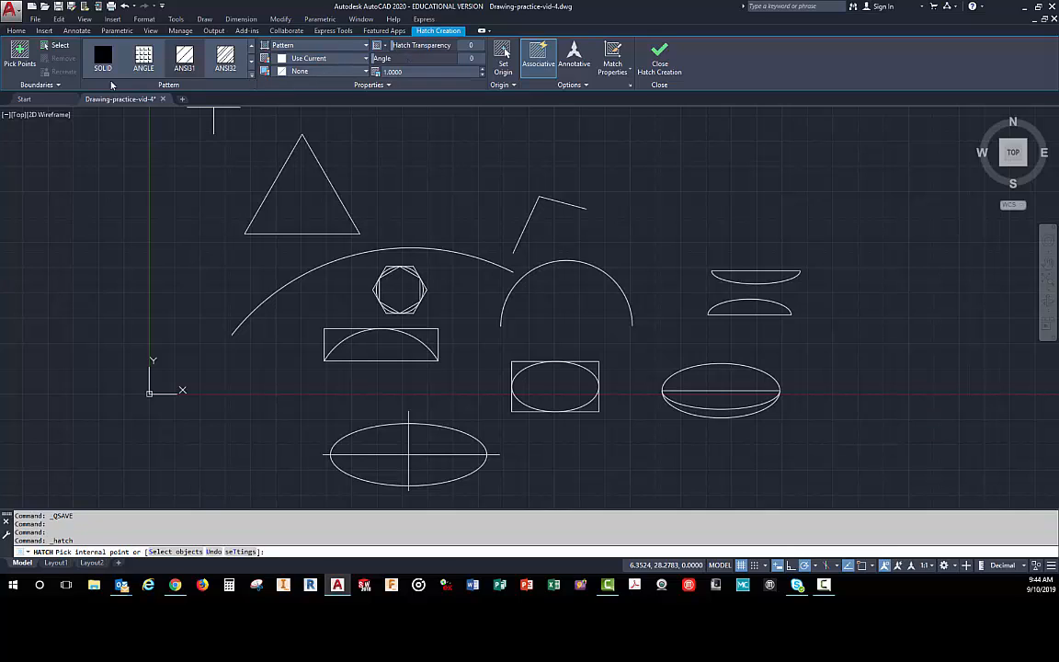
left_click(251, 78)
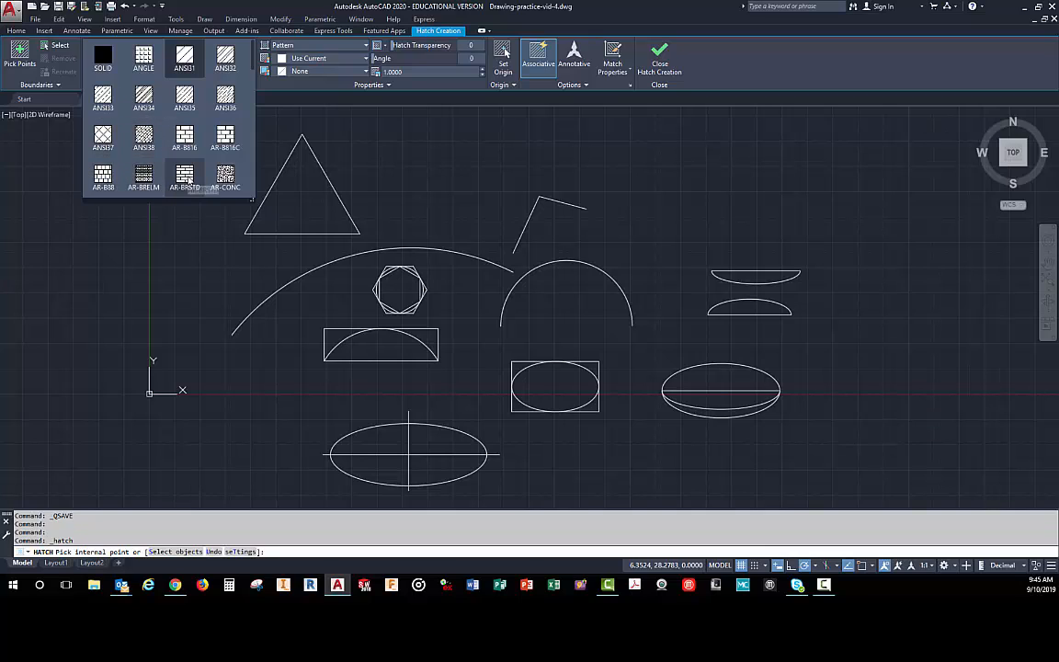
scroll(194, 156, "down", 1)
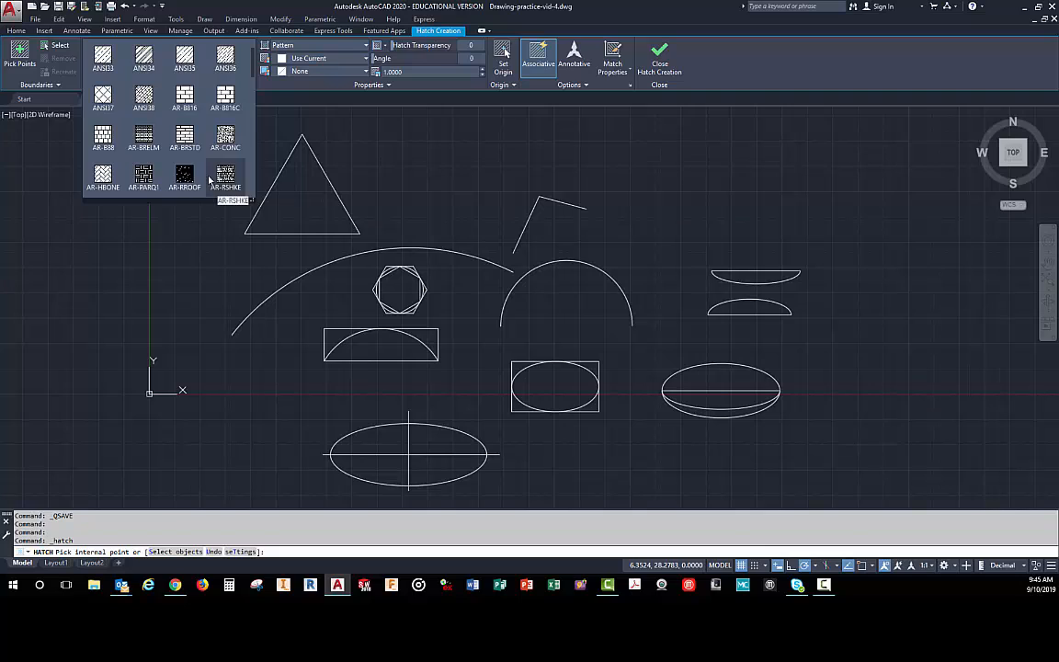
scroll(188, 174, "down", 1)
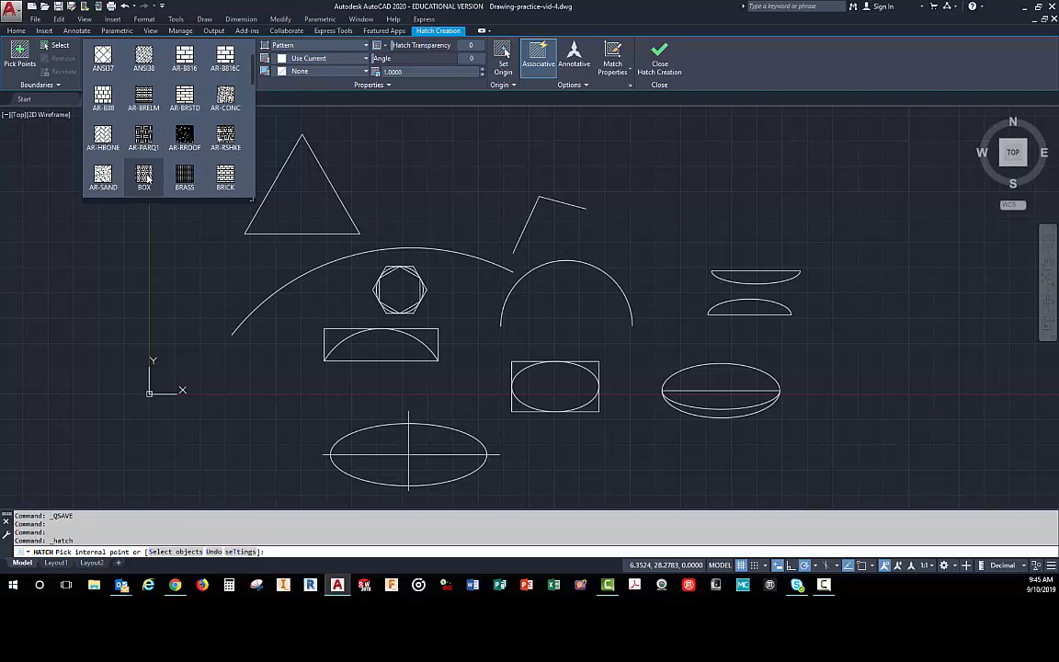
scroll(134, 166, "down", 1)
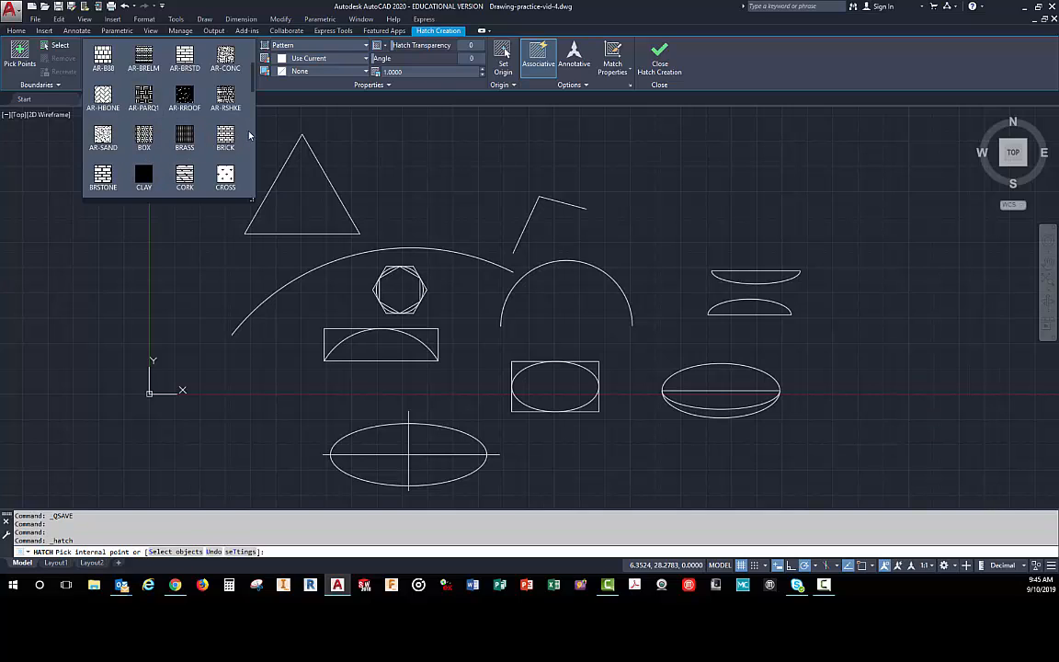
scroll(117, 130, "down", 2)
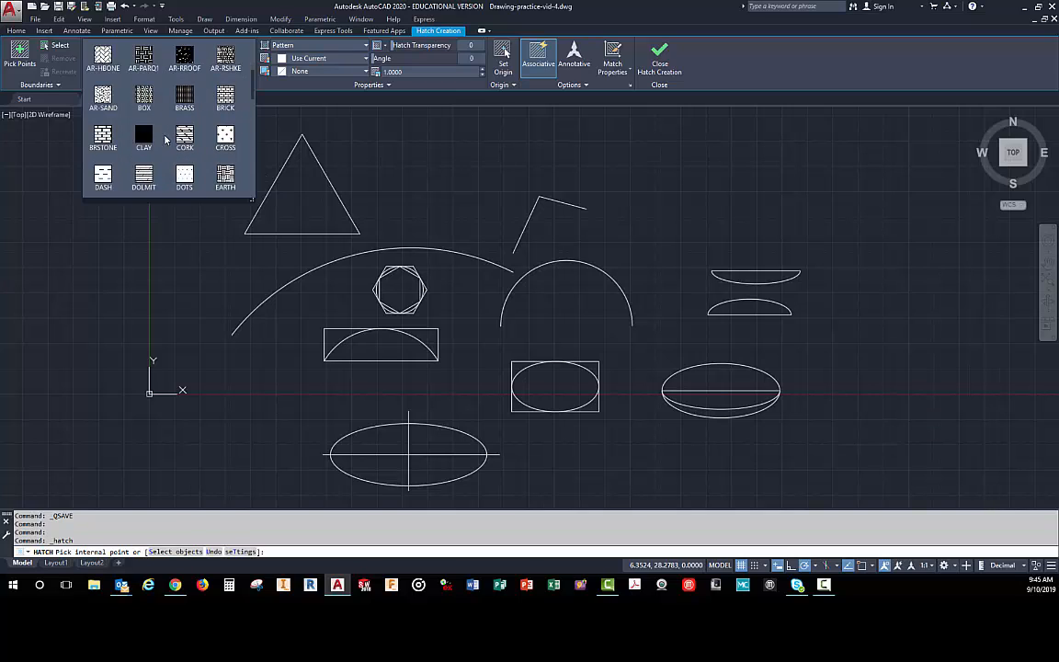
scroll(183, 148, "down", 2)
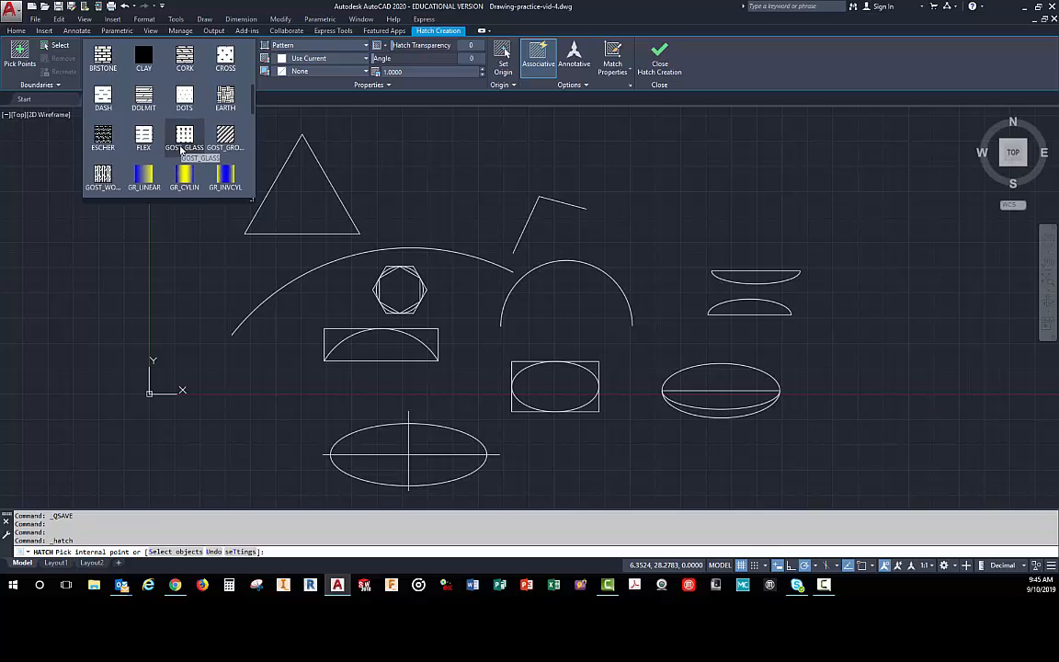
scroll(180, 154, "down", 1)
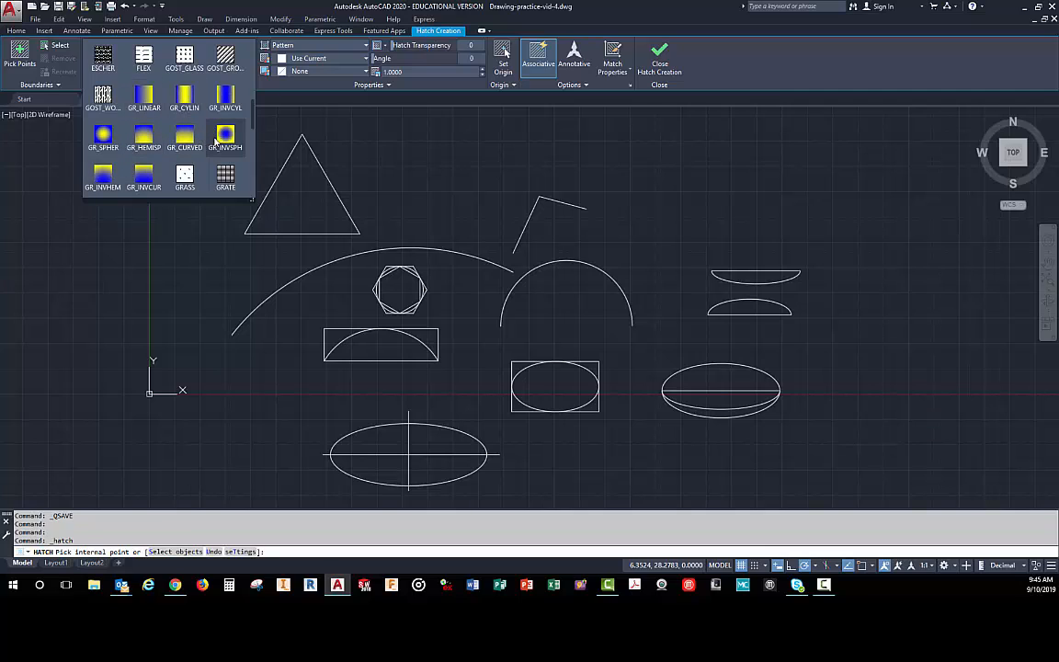
scroll(156, 137, "down", 2)
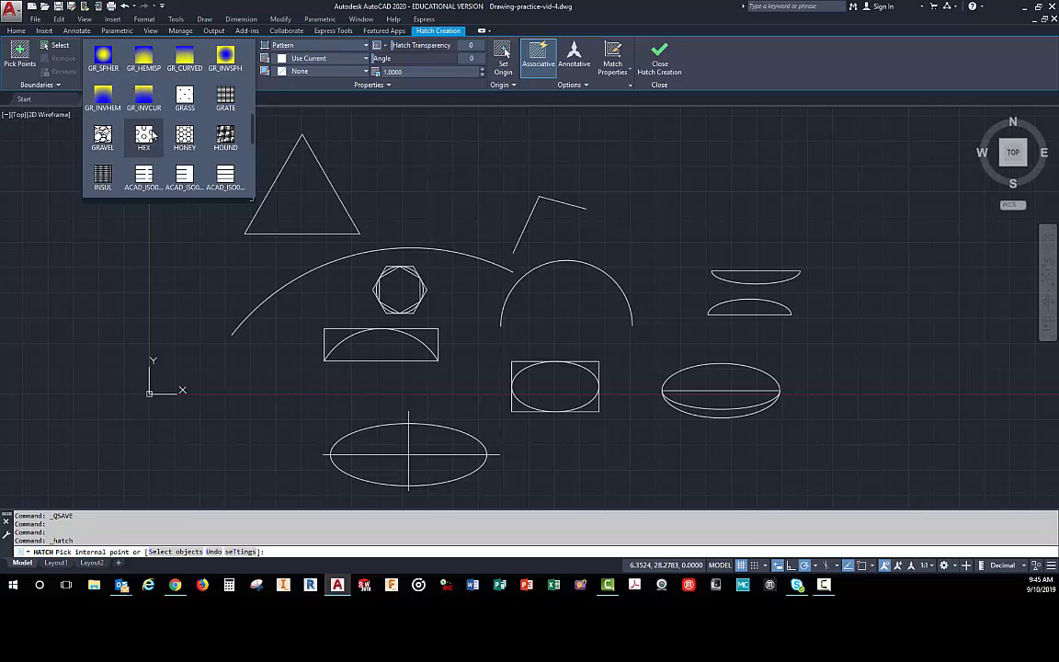
scroll(152, 135, "down", 4)
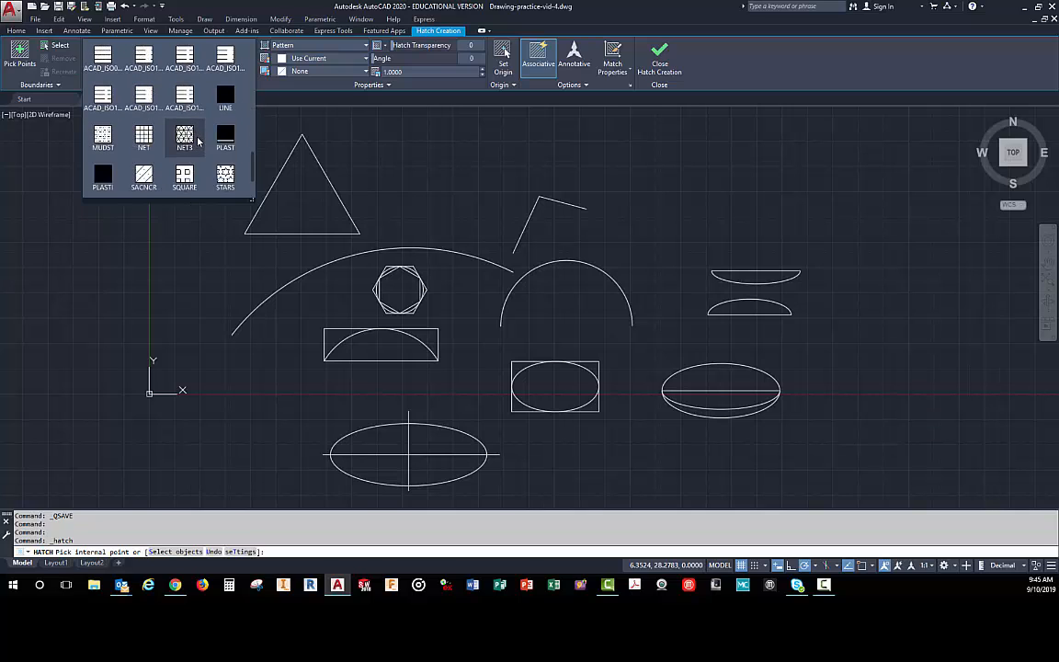
scroll(196, 141, "down", 2)
scroll(189, 143, "up", 12)
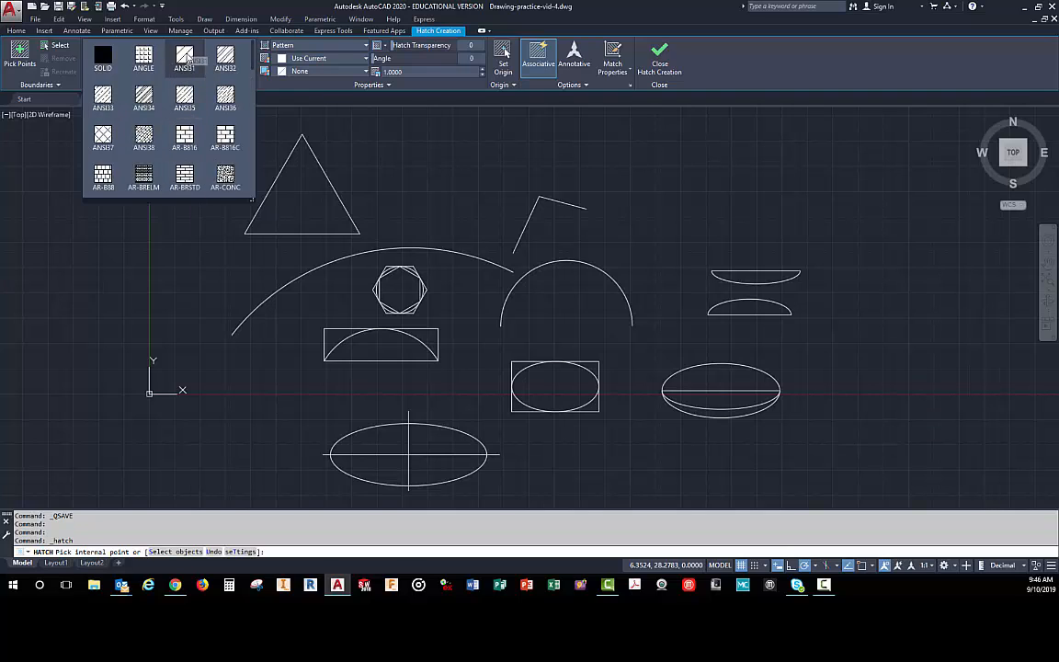
- Hatch the inside of the triangle with the ANSI31 pattern at a scale of 4
left_click(184, 57)
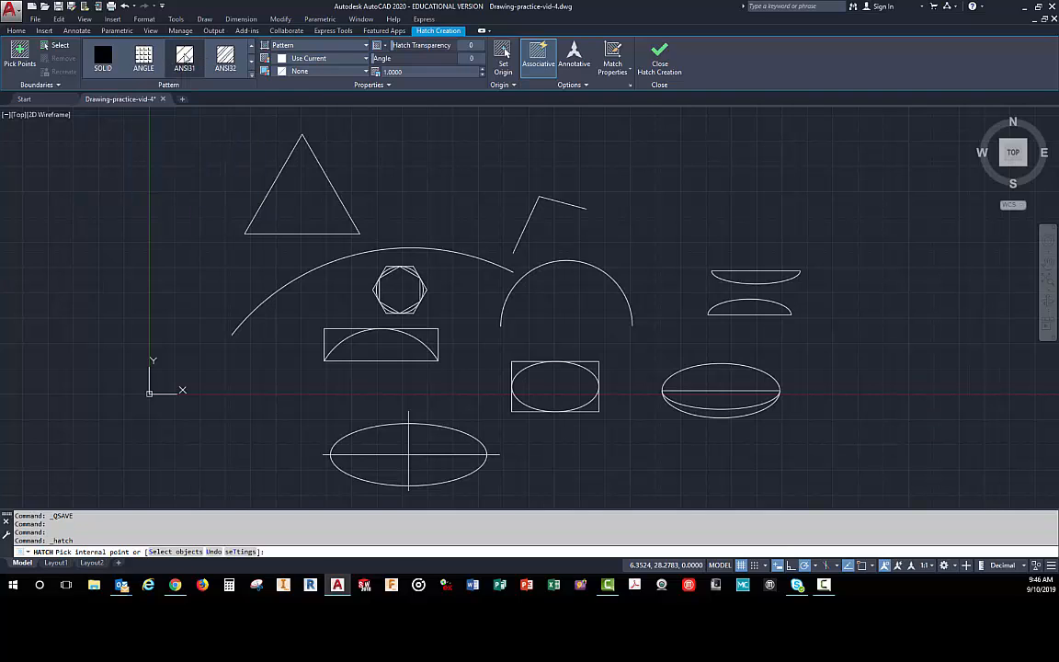
left_click(306, 195)
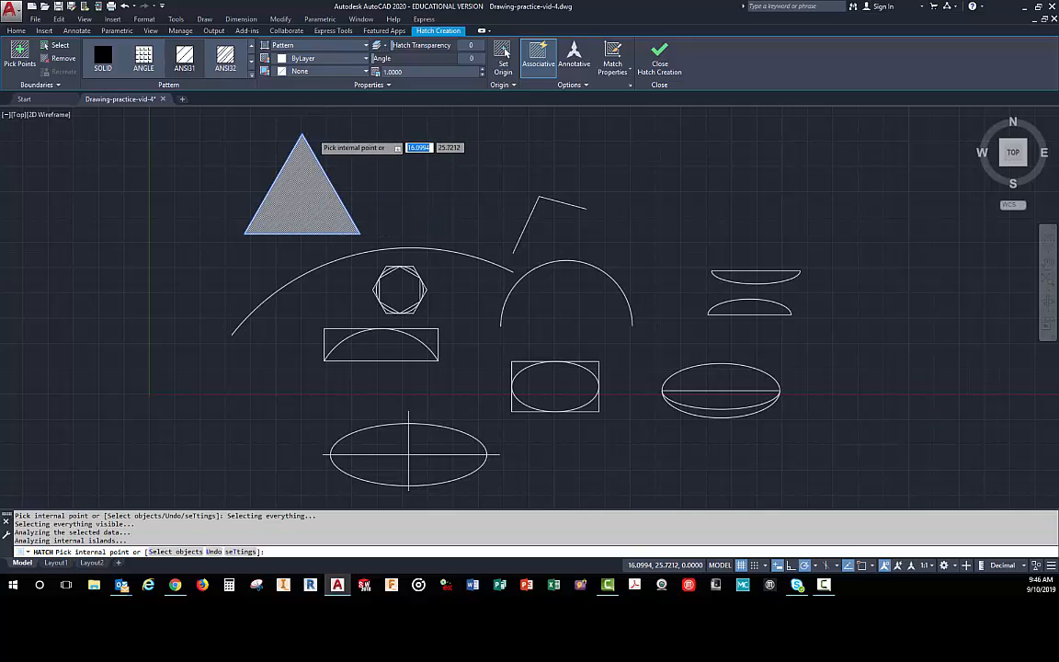
scroll(312, 140, "up", 6)
scroll(255, 363, "down", 4)
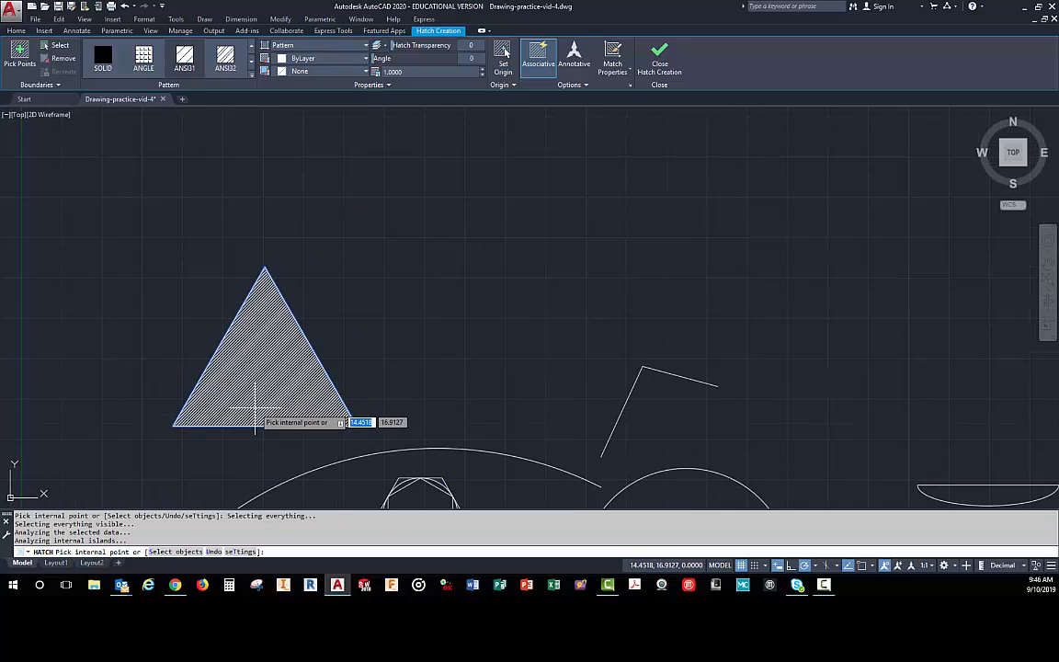
scroll(229, 373, "up", 2)
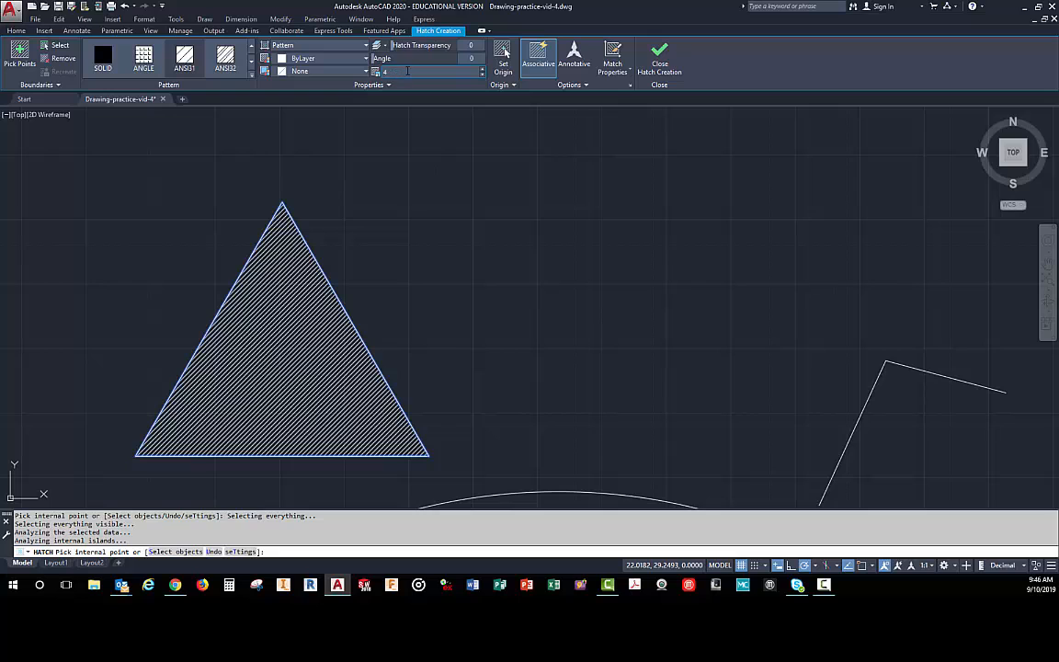
key("Return")
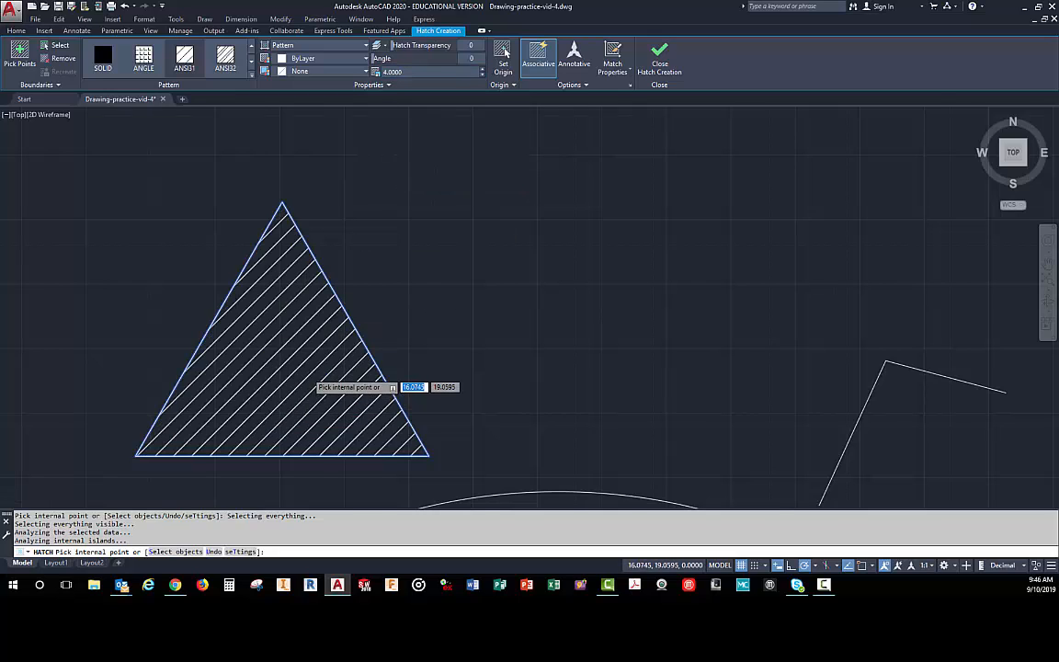
- Try a hatch angle of 15 degrees on the triangle, and replace it with an angle of -15 degrees
scroll(346, 404, "down", 4)
scroll(308, 390, "up", 4)
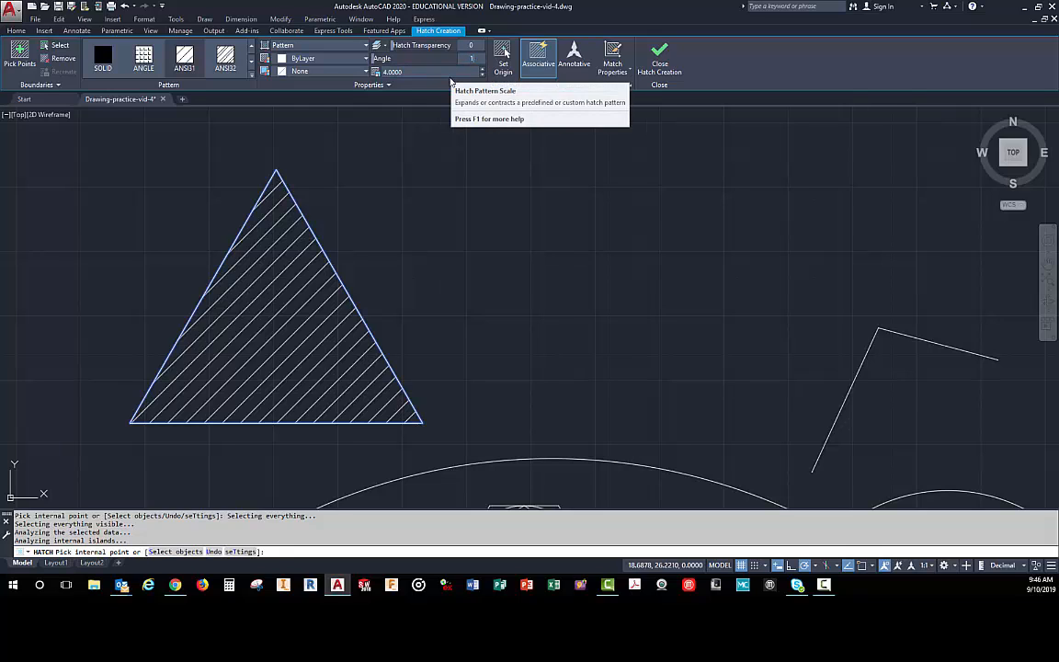
type("15")
key("Return")
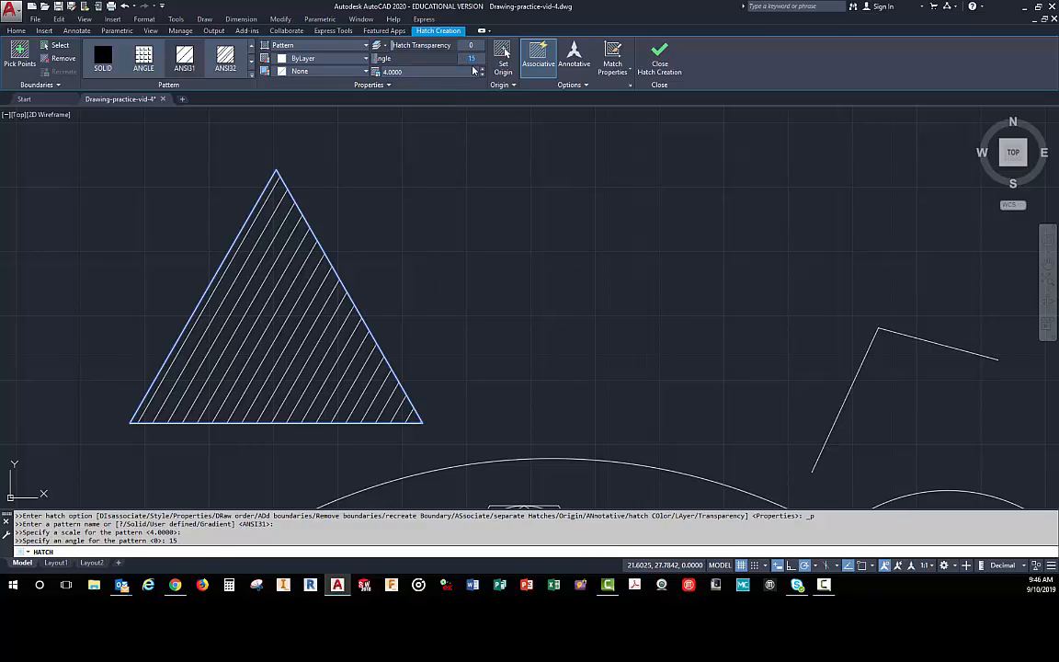
type("345")
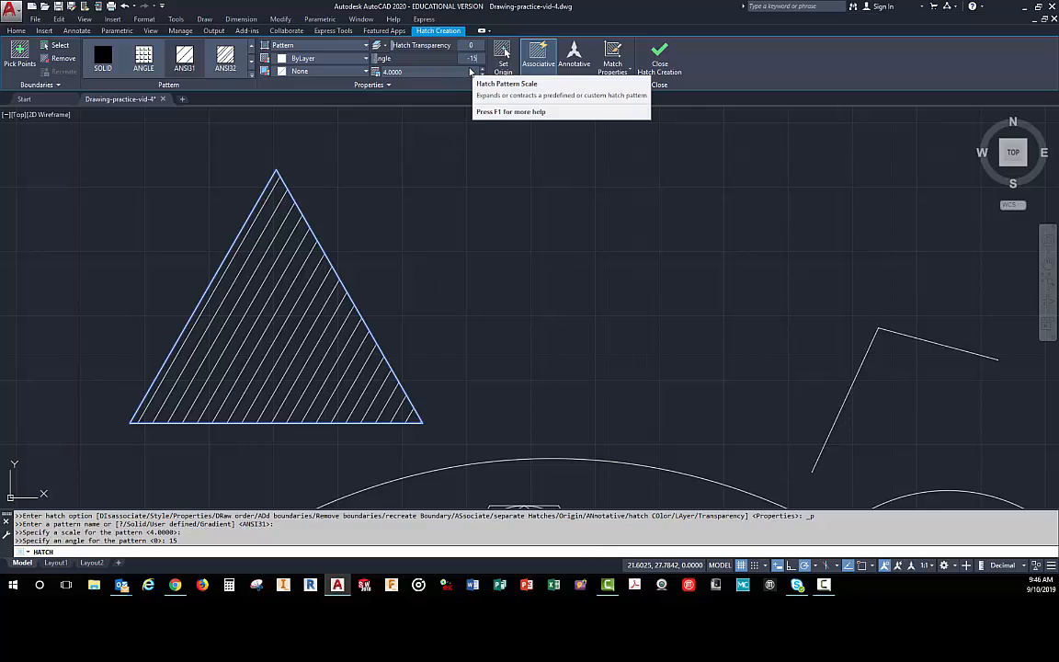
key("Return")
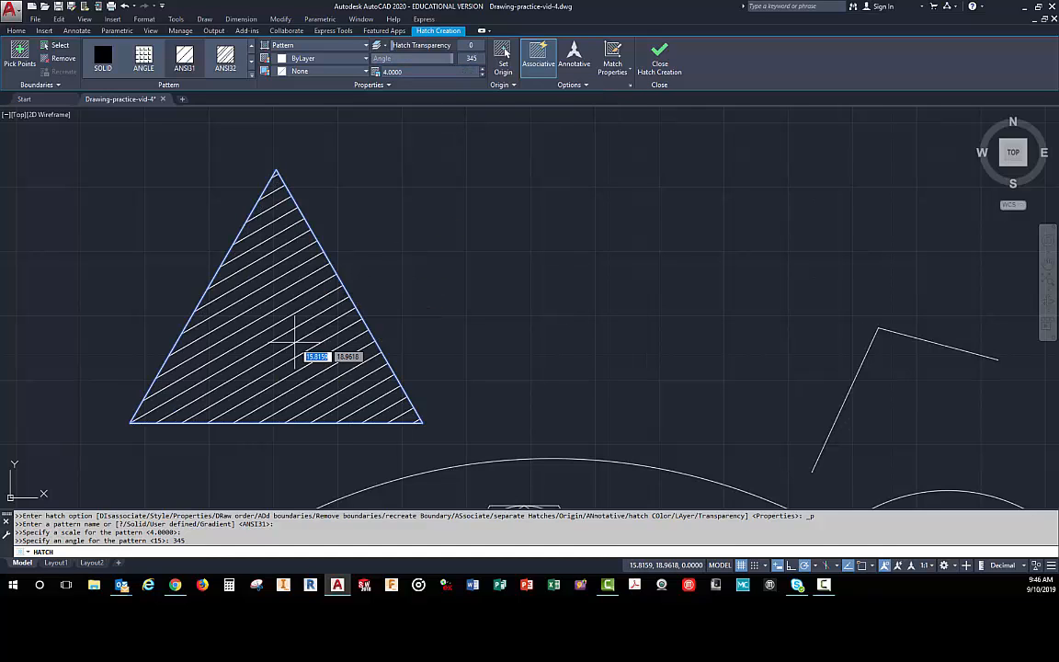
- Add the area under the upper-half elliptical arc and the inside of the inner hexagon to the same hatch
scroll(331, 340, "down", 4)
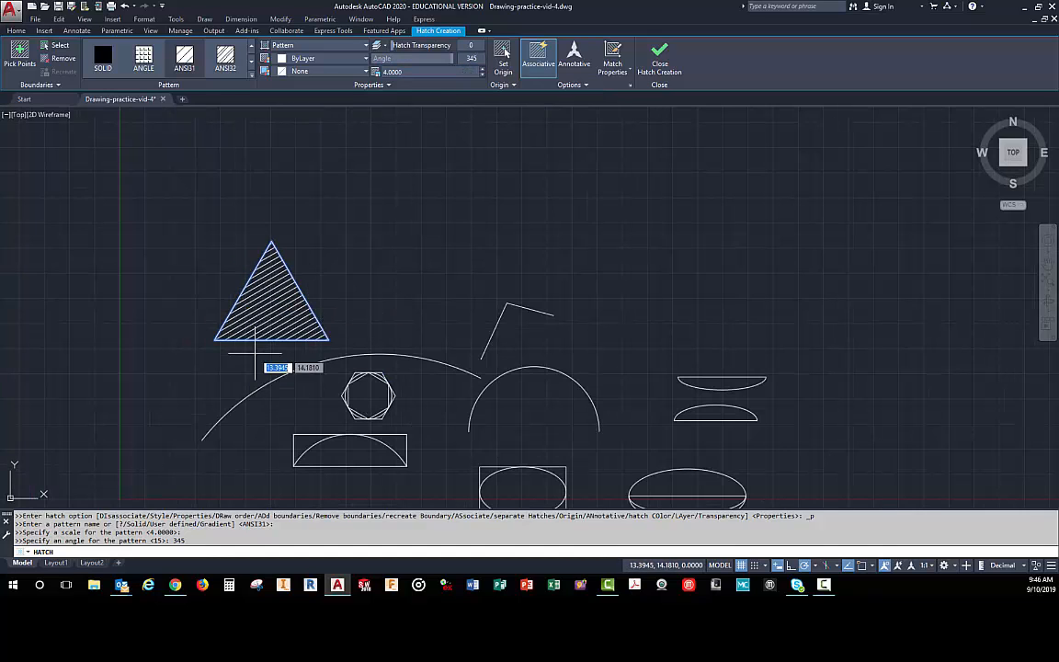
scroll(307, 319, "up", 1)
scroll(308, 319, "up", 4)
scroll(248, 137, "down", 4)
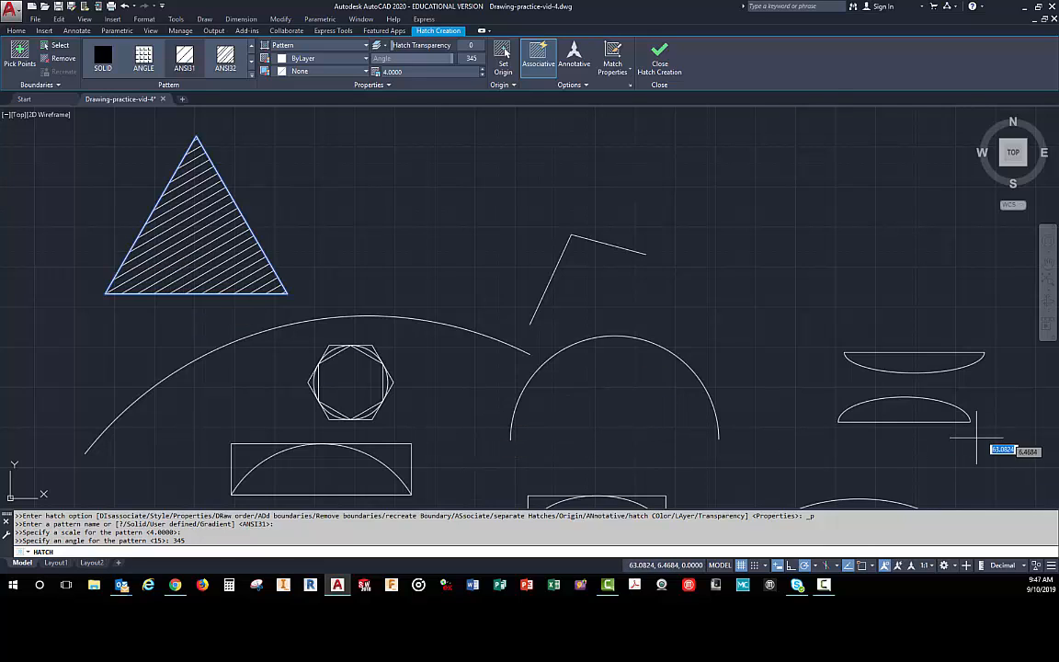
left_click(901, 410)
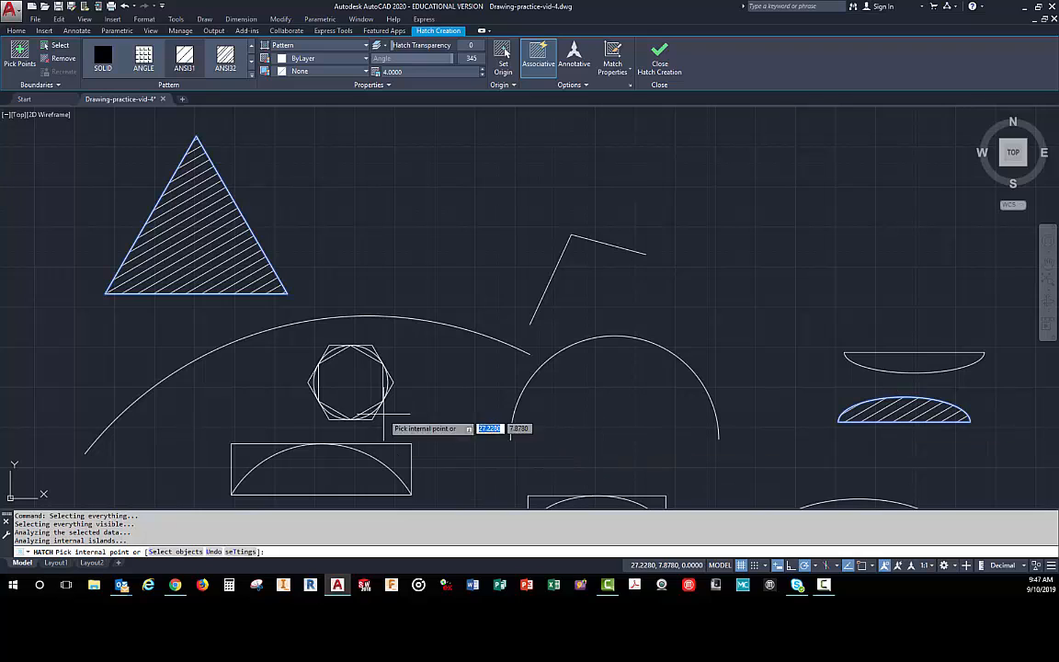
left_click(352, 378)
- Extend the hatch into segments between the inner hexagon and its surrounding circle, including the upper-right one
scroll(355, 368, "down", 4)
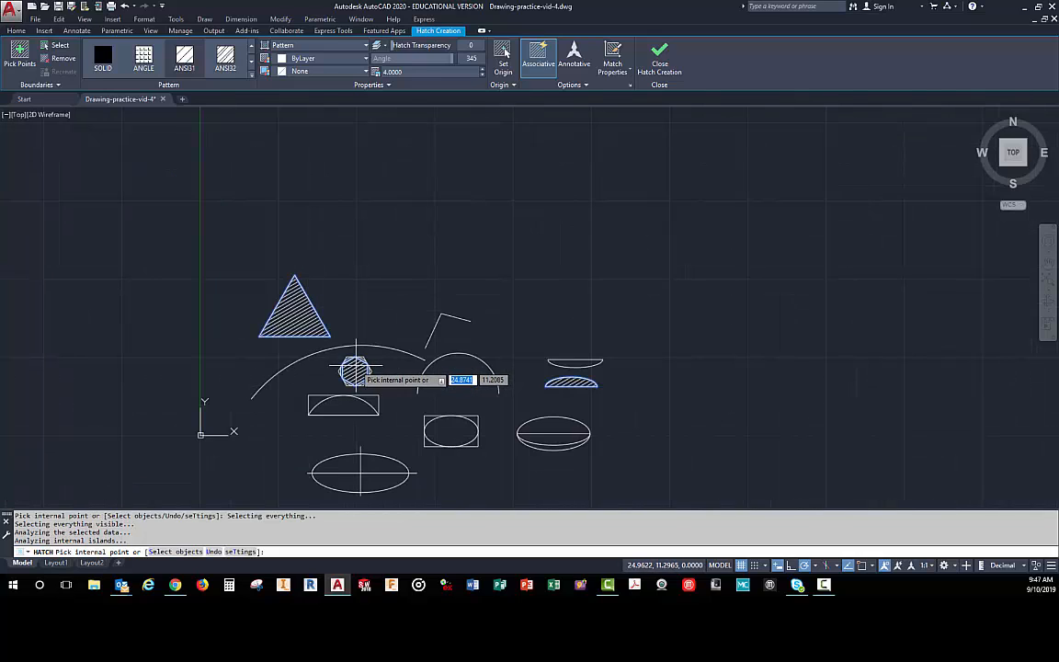
scroll(367, 378, "up", 10)
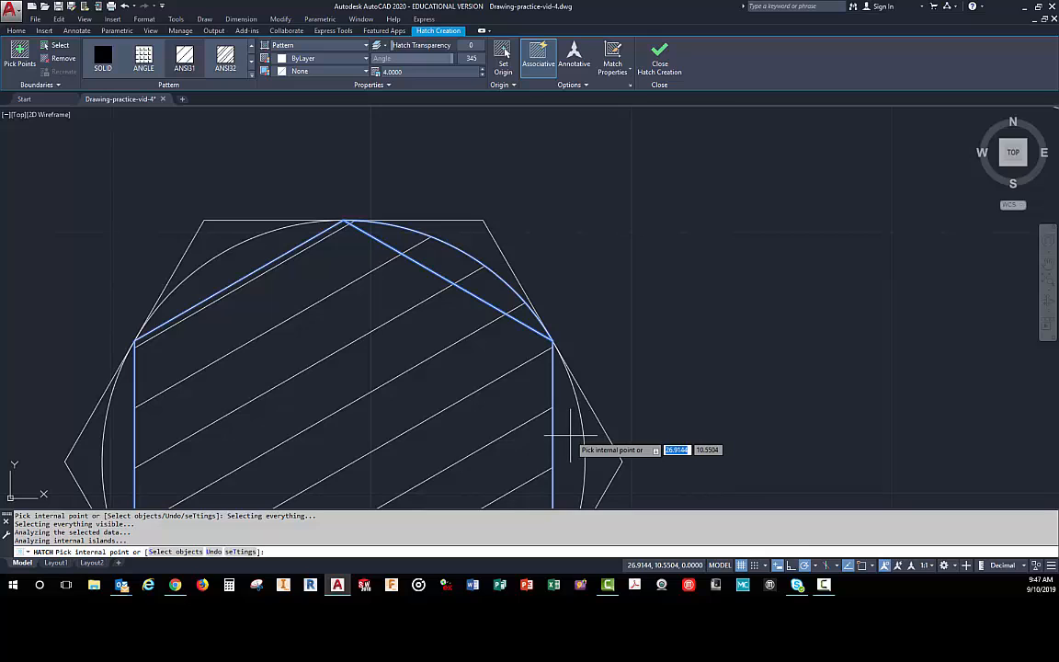
middle_click_drag(572, 436, 560, 344)
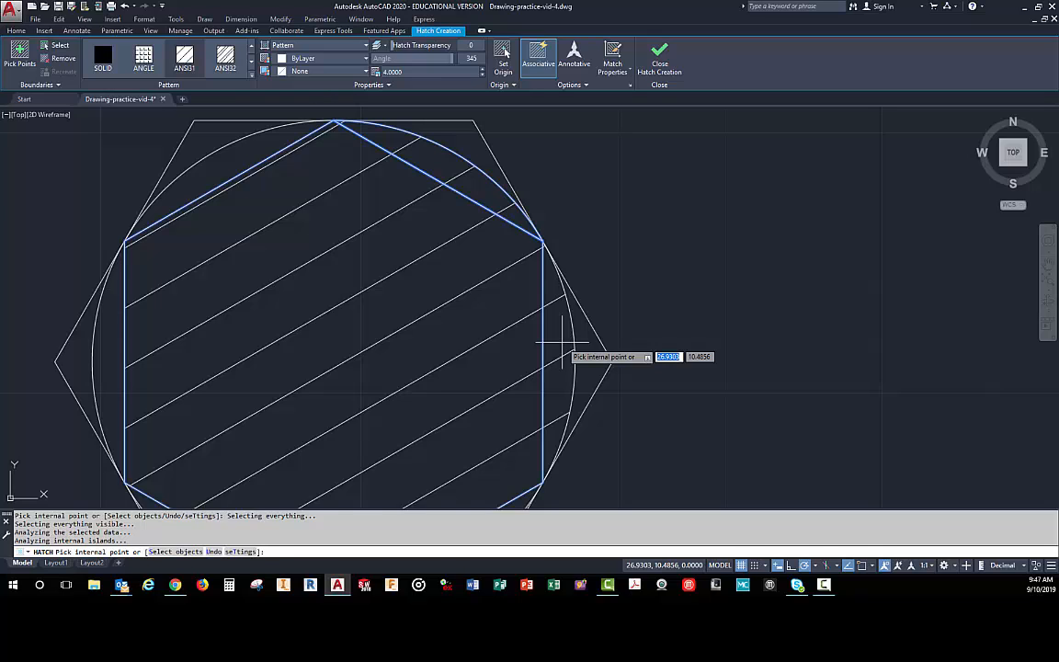
scroll(528, 359, "down", 6)
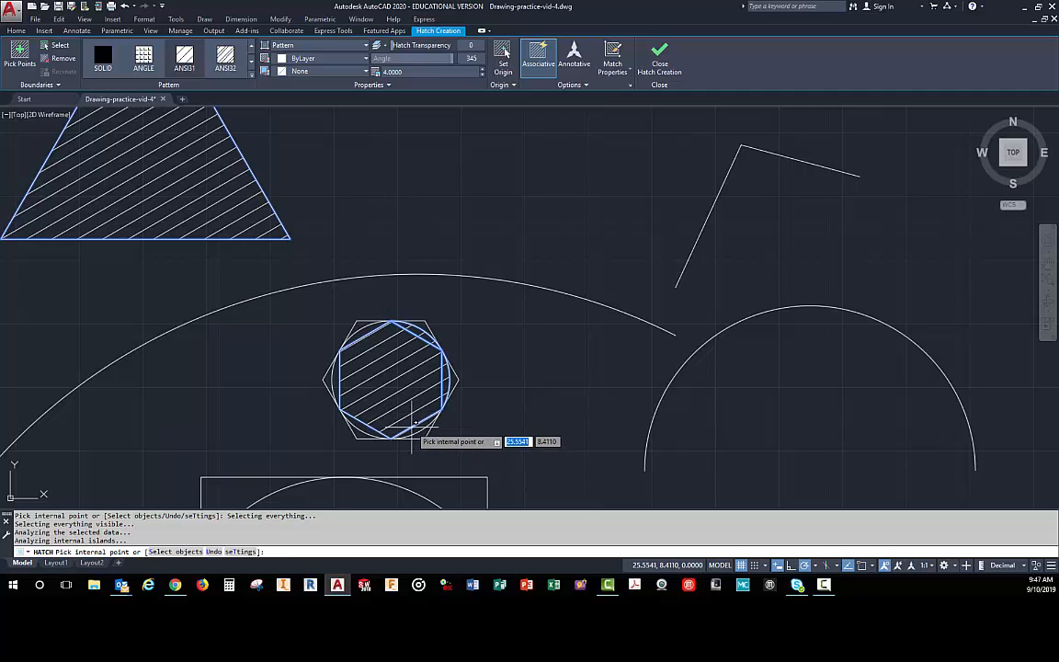
scroll(411, 432, "up", 5)
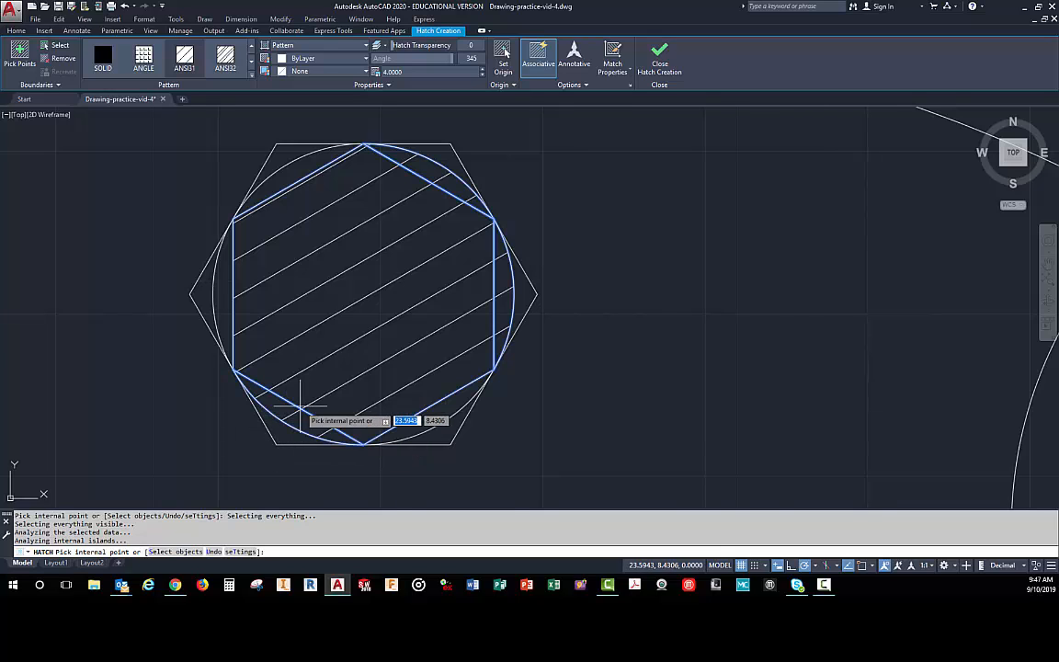
- Add the ellipse inside the rectangle to the hatch and finish the Hatch command
scroll(301, 401, "down", 4)
scroll(362, 308, "down", 6)
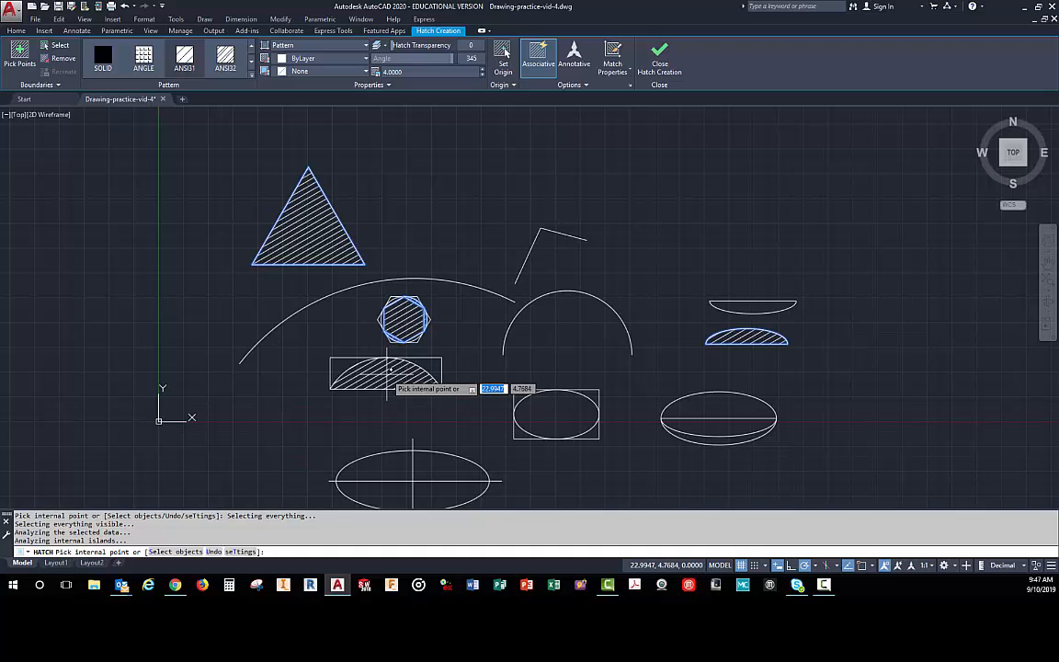
left_click(543, 413)
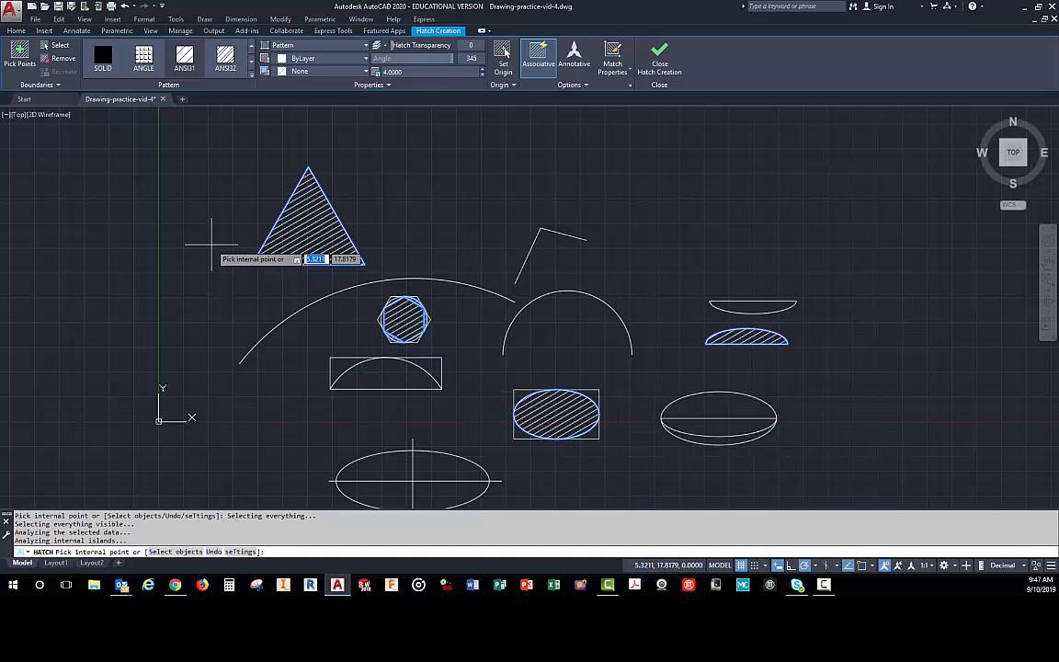
left_click(658, 64)
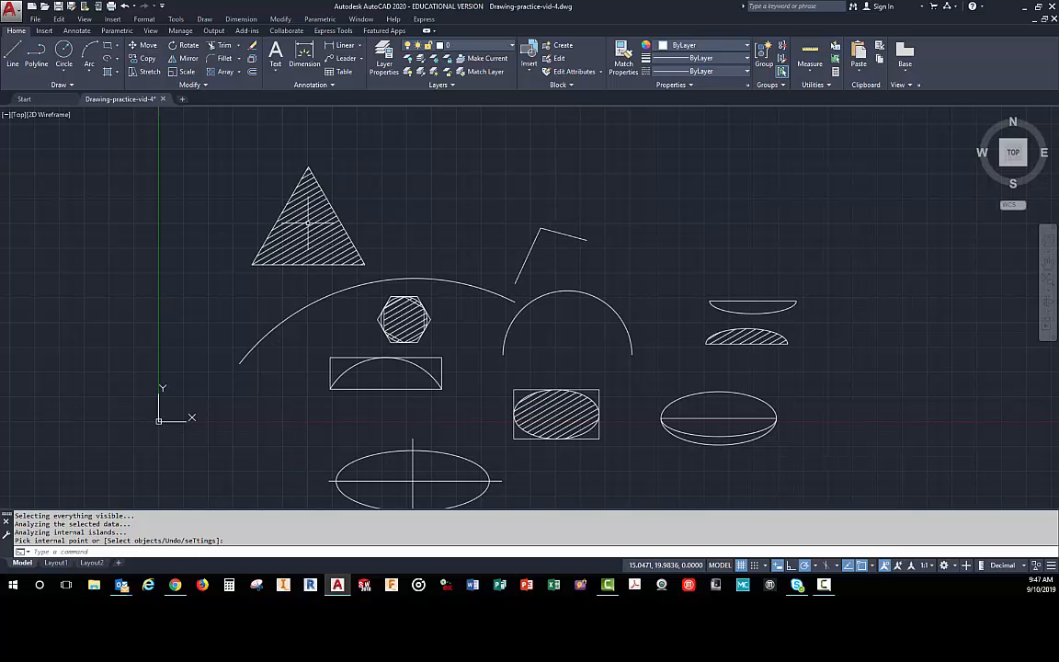
- Select the finished hatch, try the SOLID pattern on it, and change its pattern to ANGLE
left_click(310, 226)
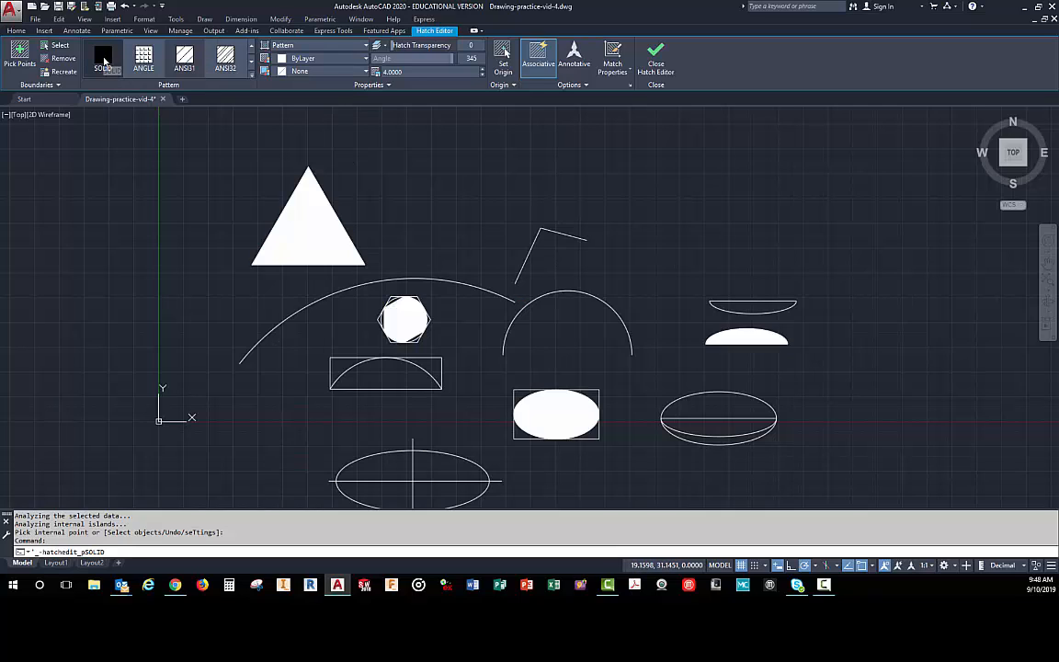
left_click(103, 61)
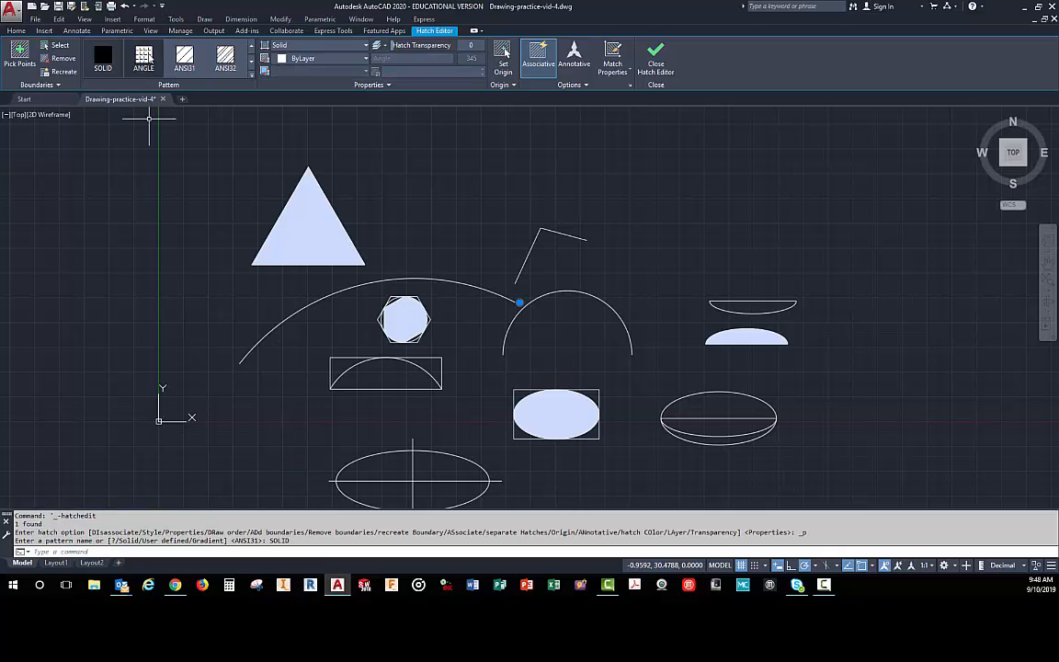
left_click(143, 59)
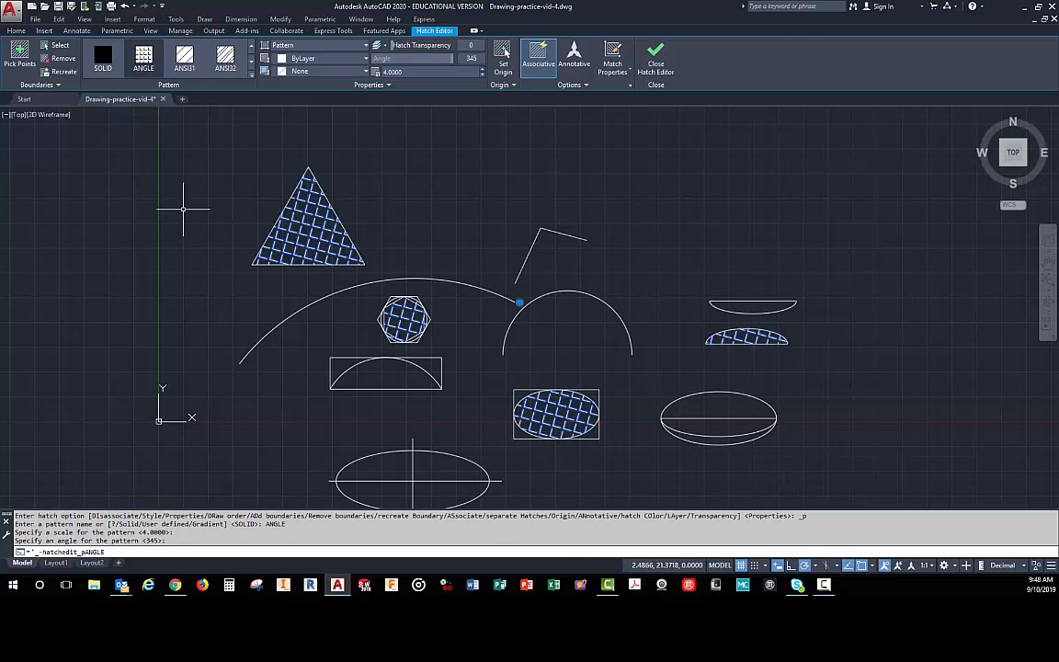
- Deselect the hatch and draw four construction lines at different angles through one common point just left of the origin, the last at 30°
key("Escape")
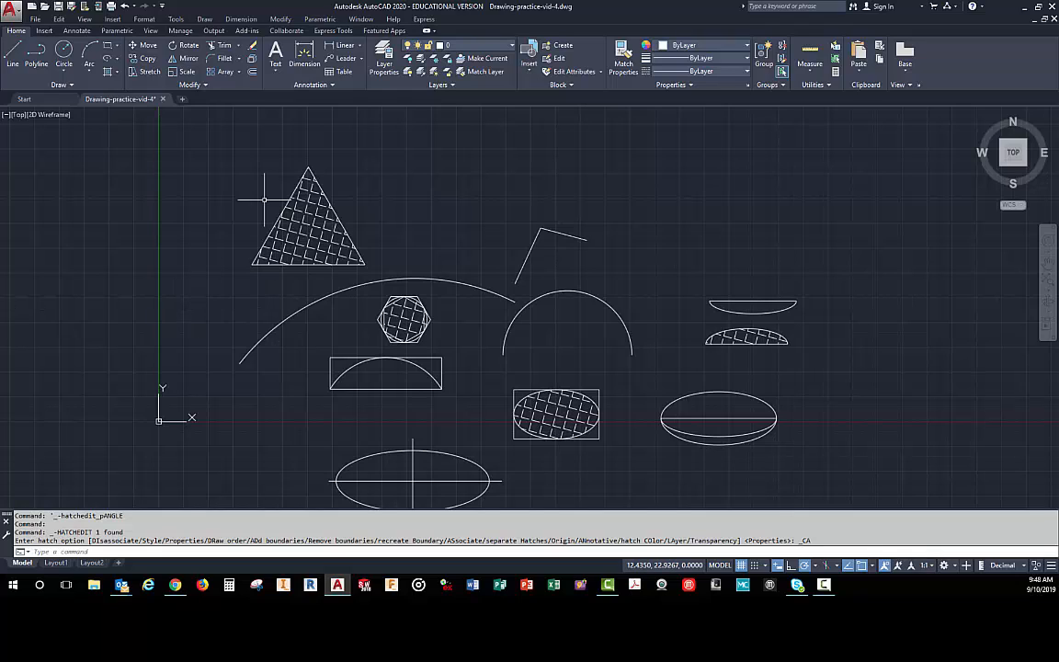
left_click(67, 86)
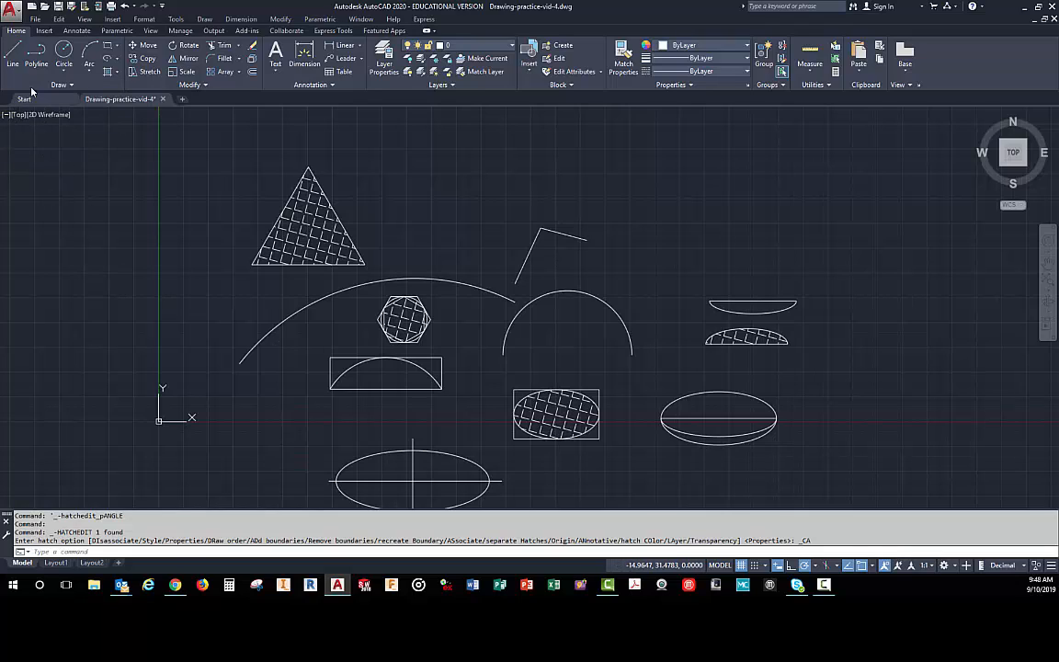
left_click(62, 85)
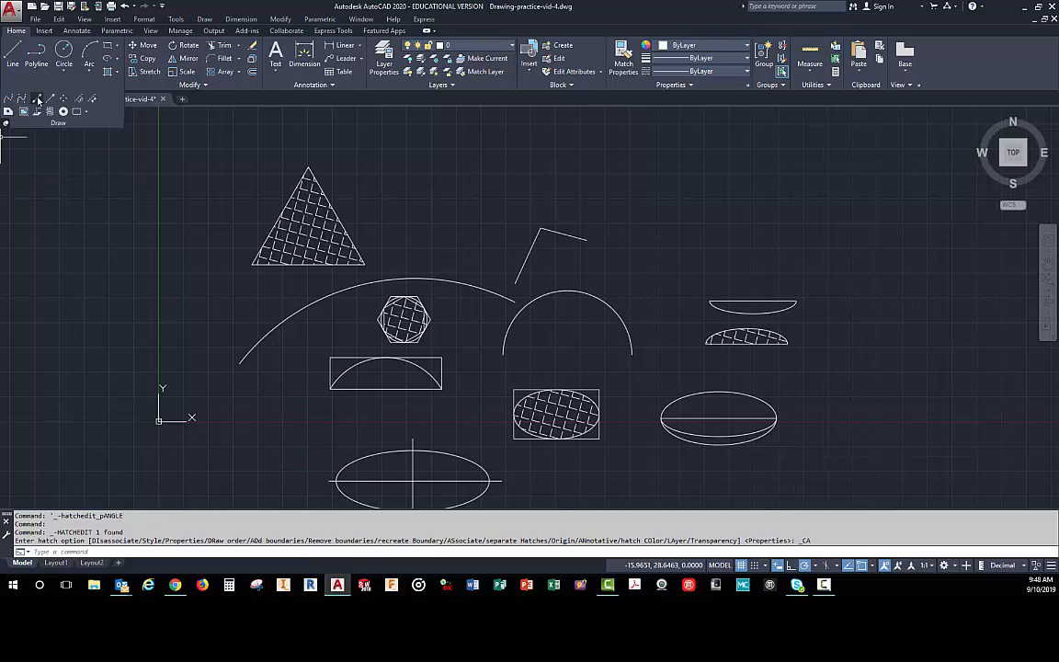
left_click(37, 99)
left_click(106, 378)
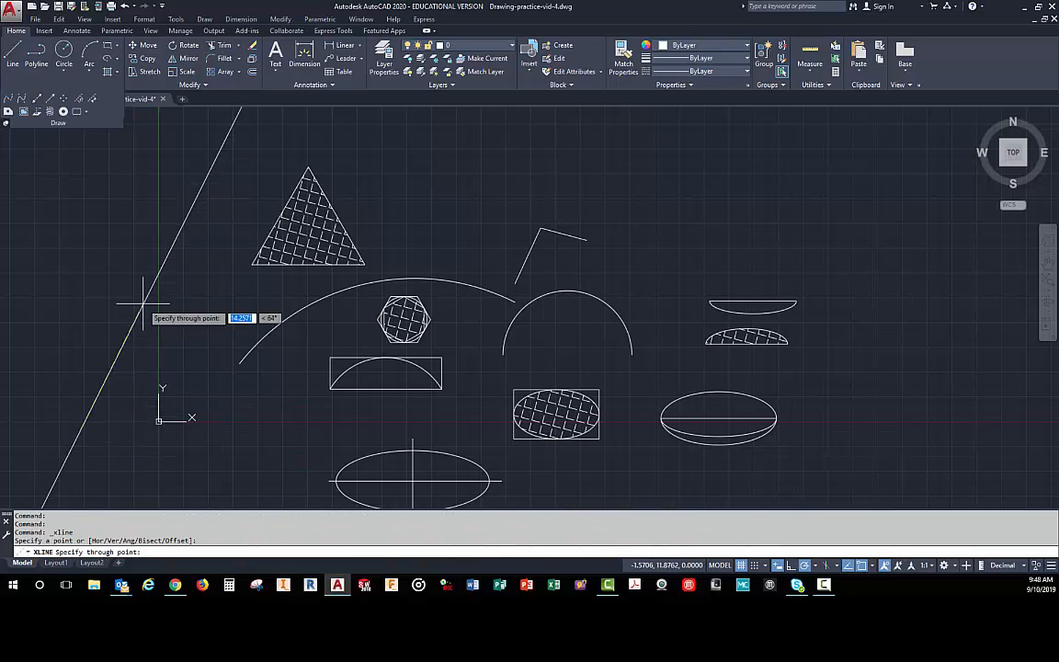
left_click(234, 177)
left_click(66, 285)
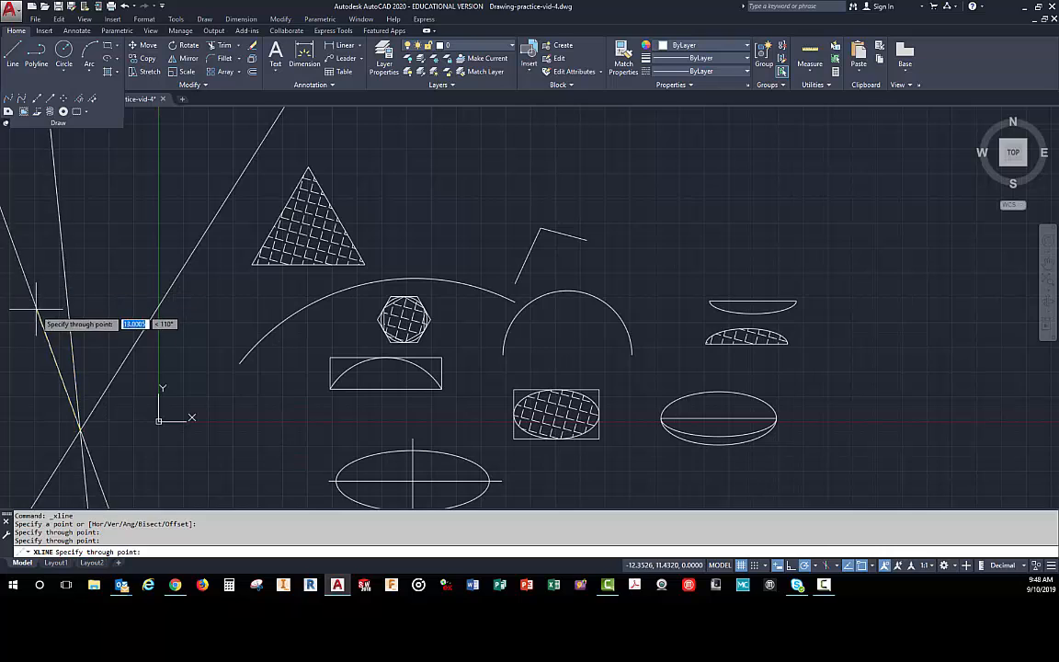
left_click(31, 381)
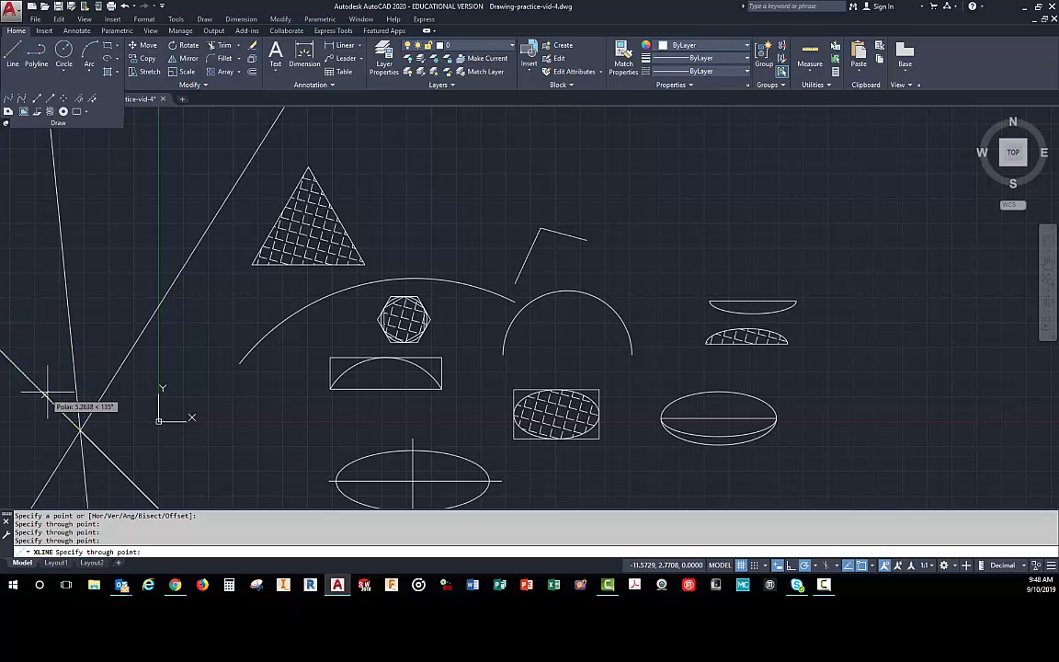
left_click(130, 401)
key("Return")
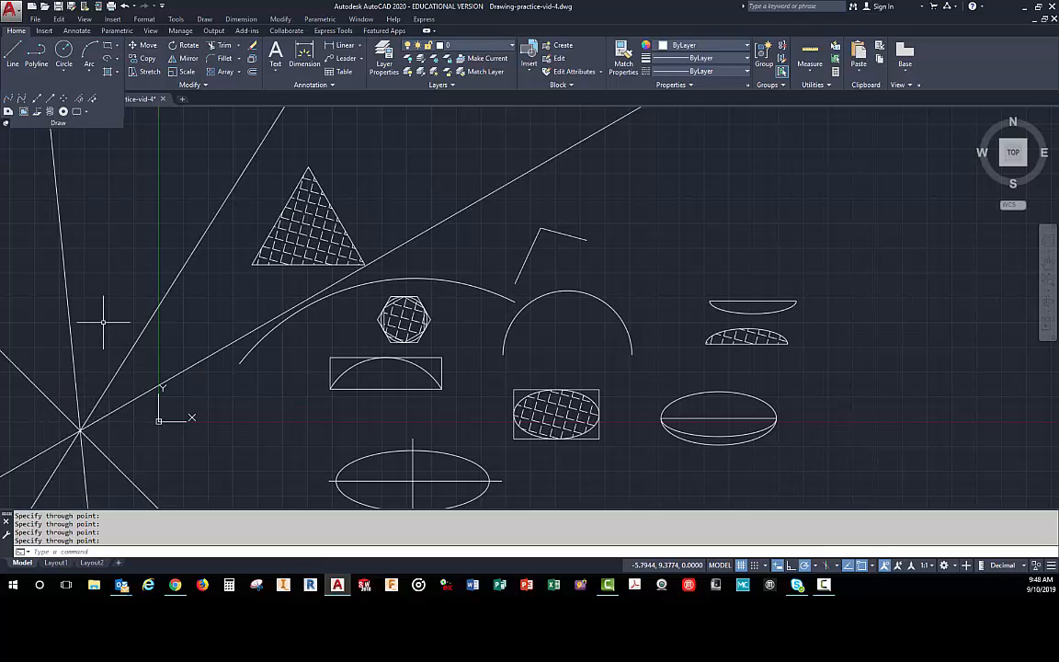
- Draw three rays from one start point right of the ellipses, heading up at 60°, 90° and 120°
left_click(50, 99)
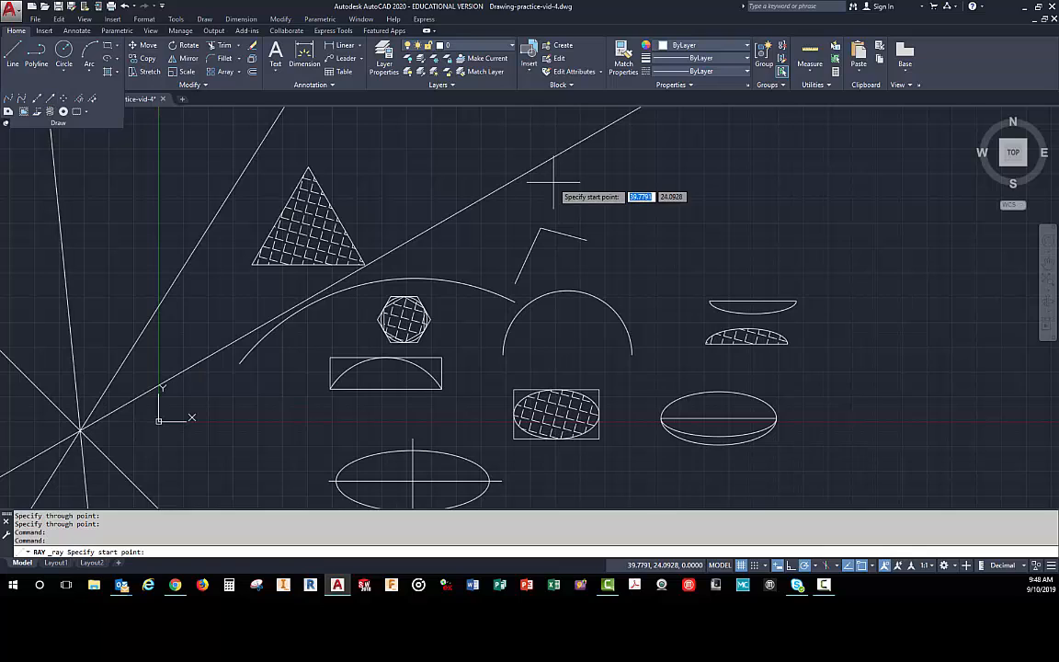
left_click(821, 401)
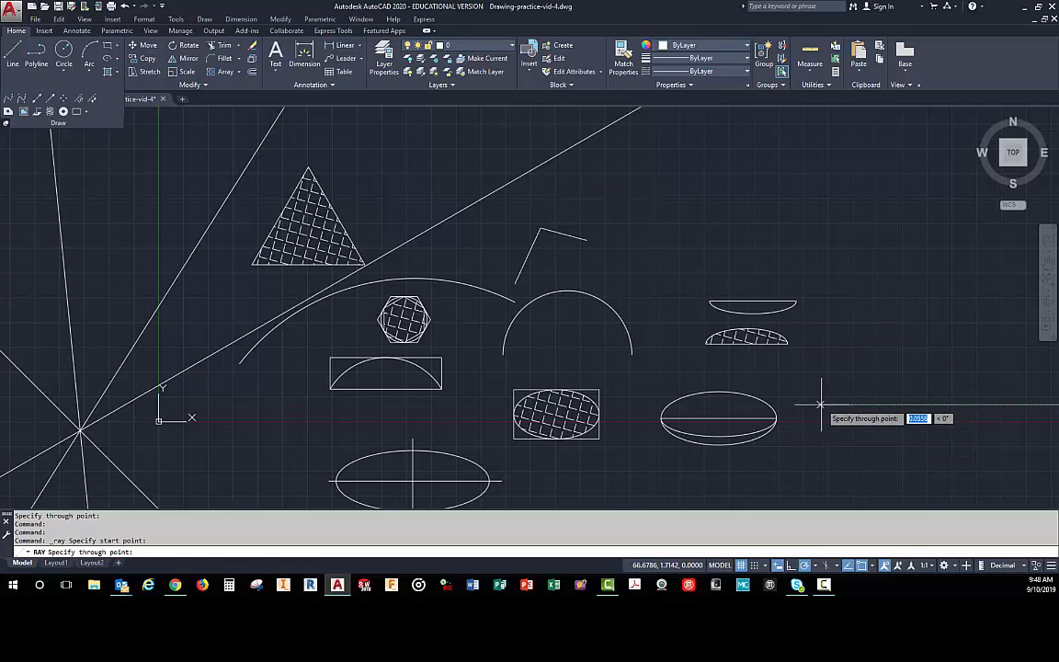
left_click(900, 259)
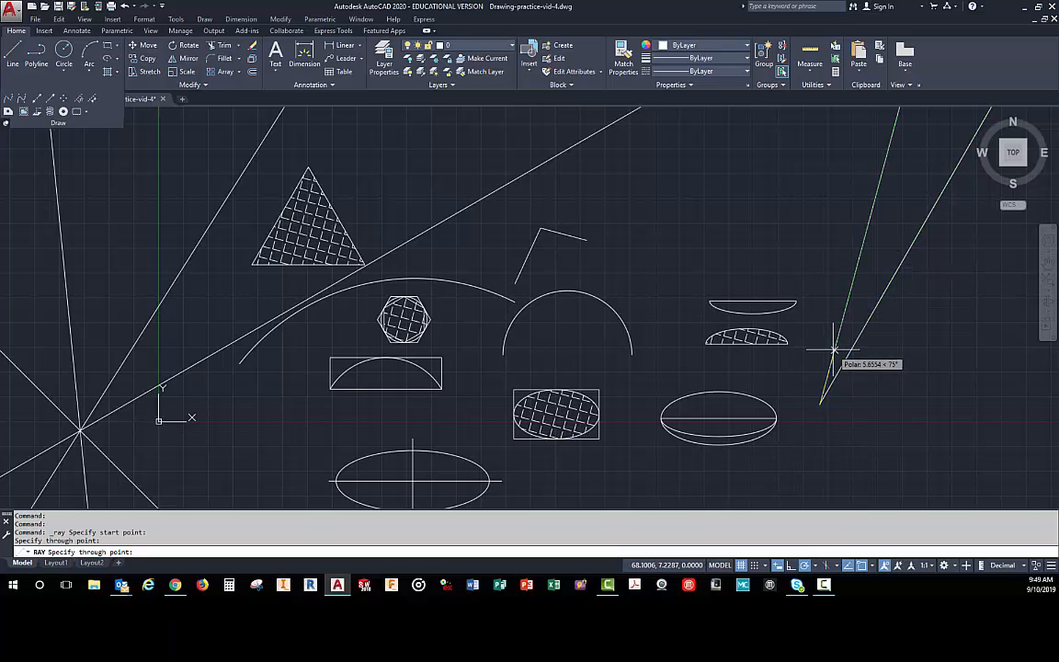
left_click(821, 307)
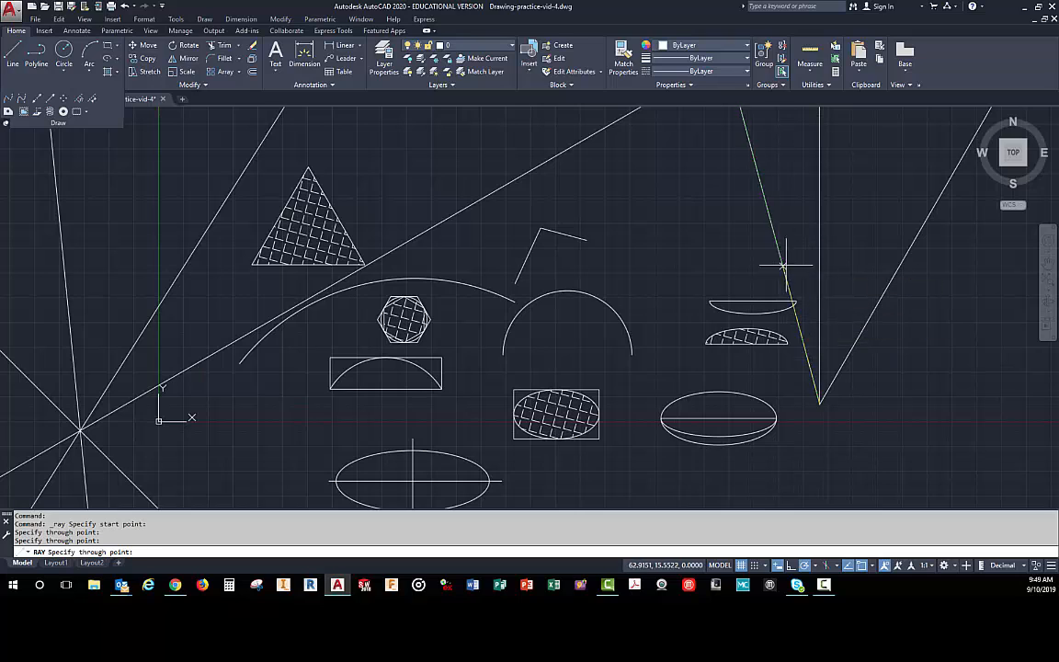
left_click(728, 243)
key("Return")
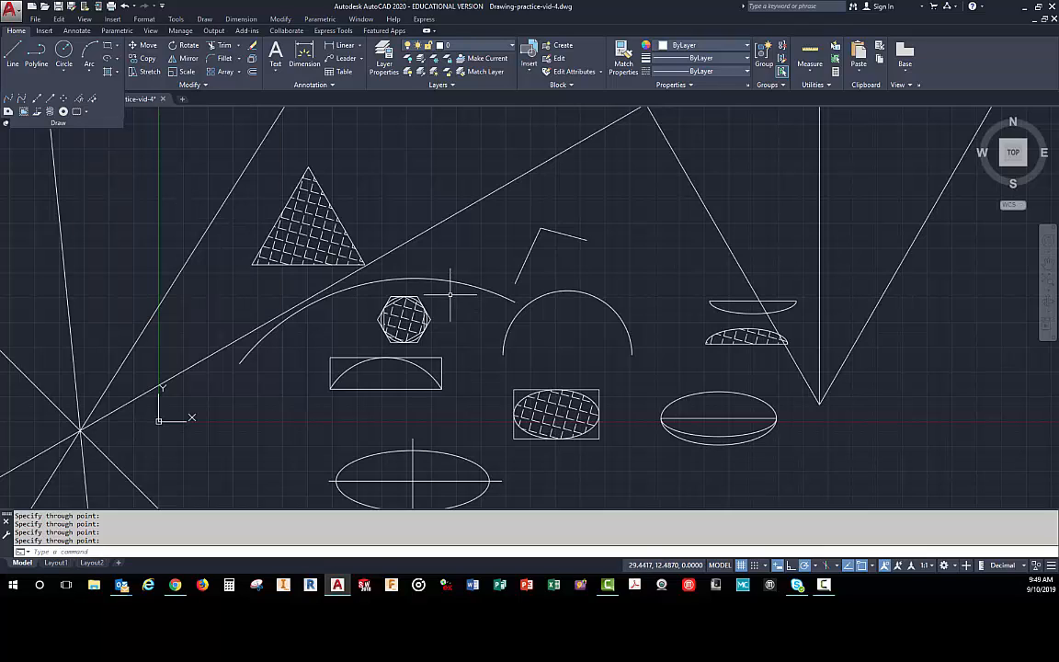
- Divide the large arc above the hexagon into 5 segments
mouse_move(452, 277)
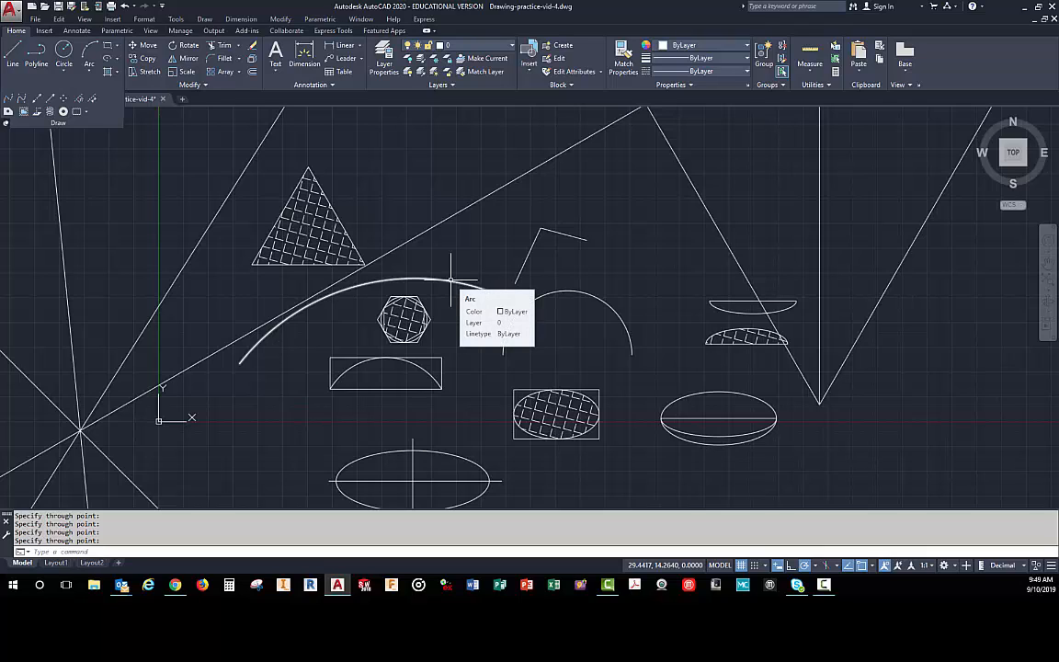
left_click(79, 100)
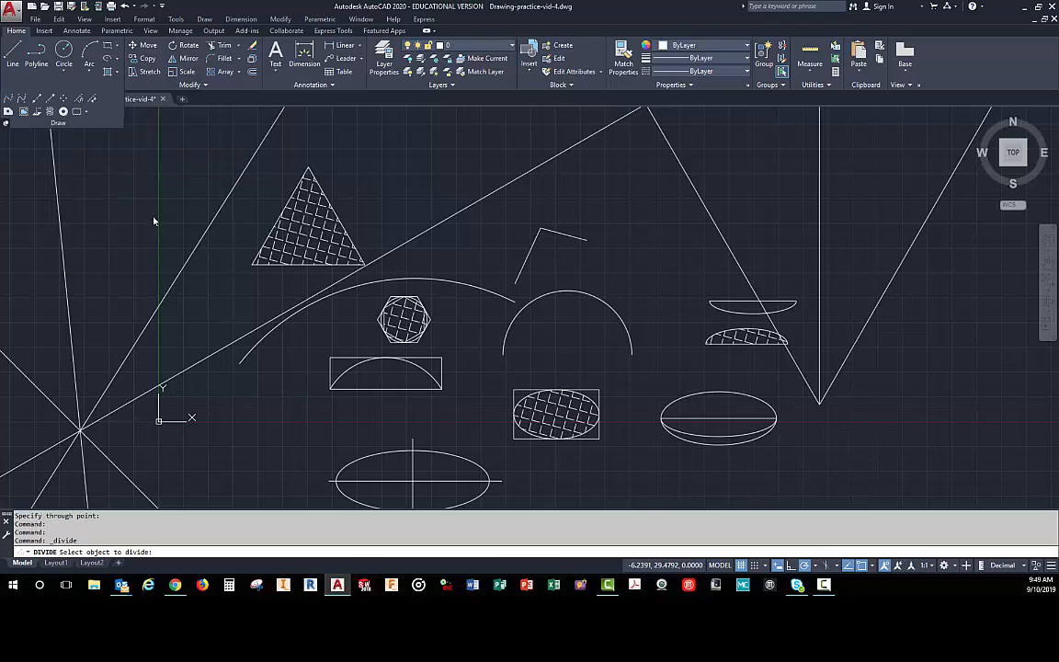
left_click(430, 278)
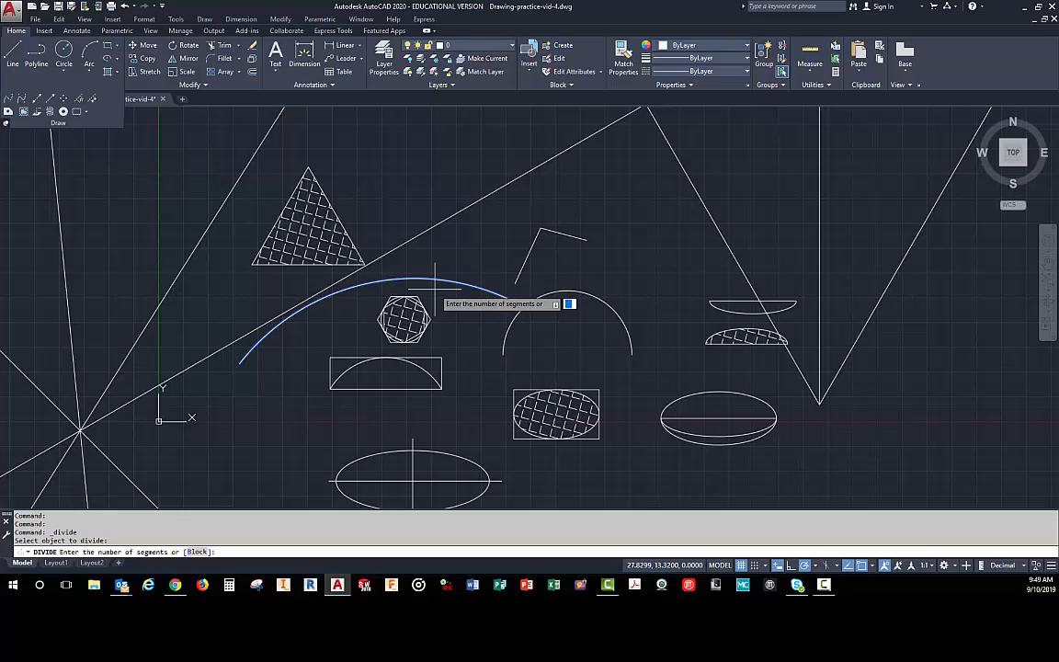
type("5")
key("Return")
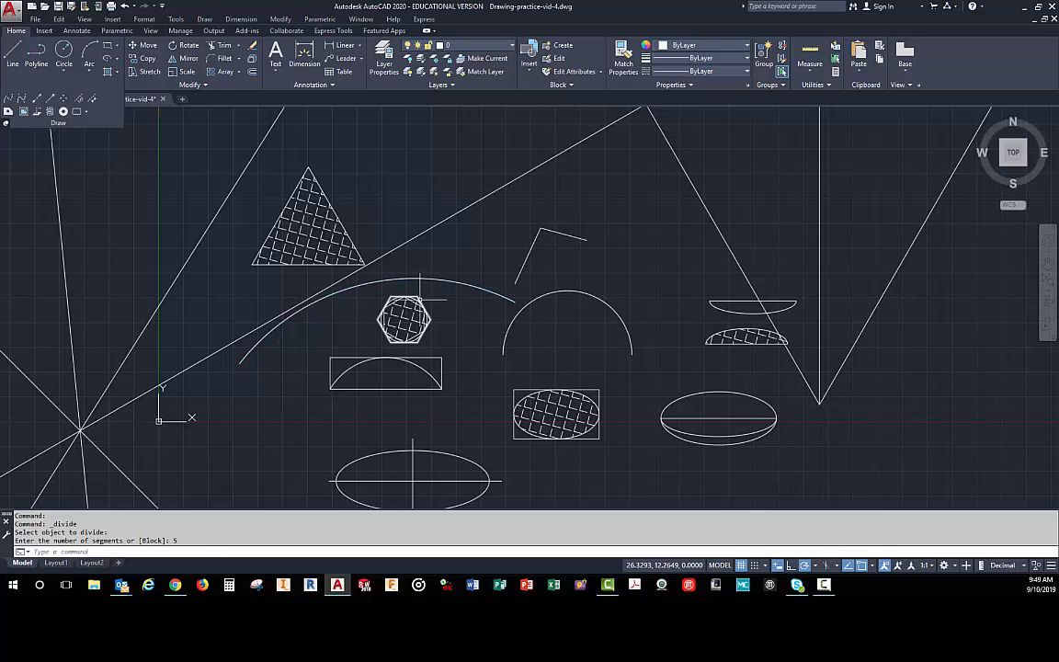
- Set the point style to the plain X marker so the division points on the arc are displayed
scroll(342, 280, "up", 3)
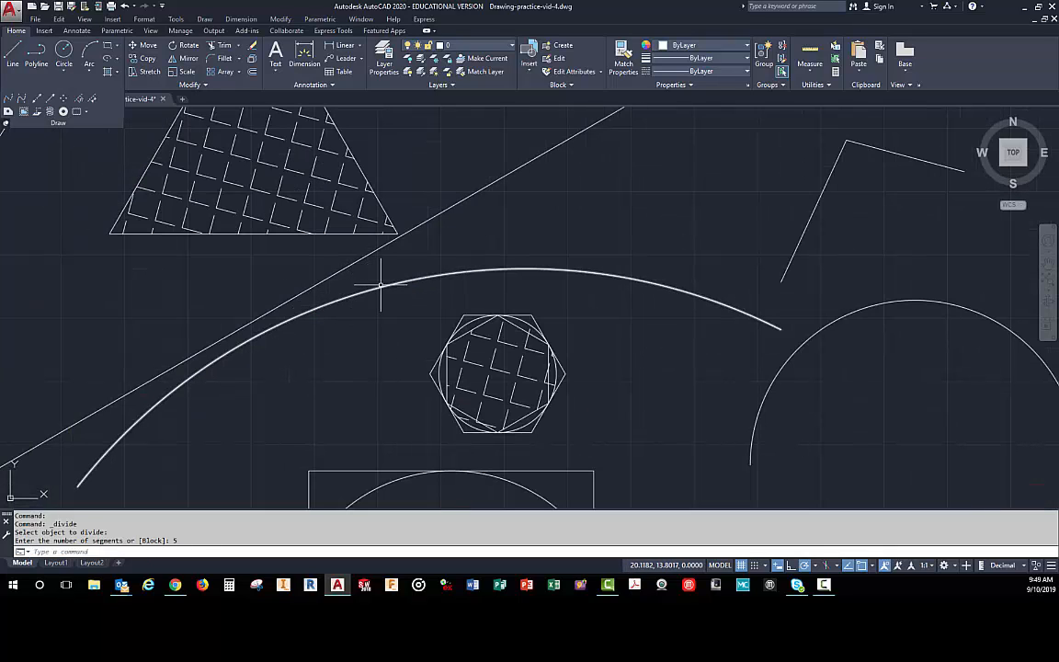
scroll(414, 298, "down", 2)
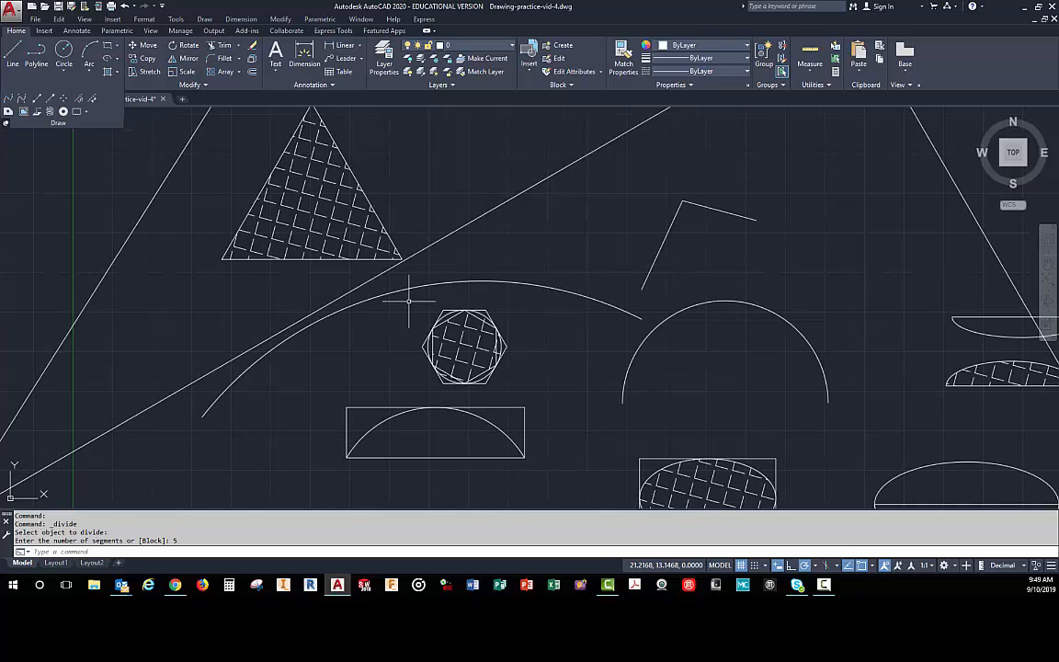
left_click(144, 20)
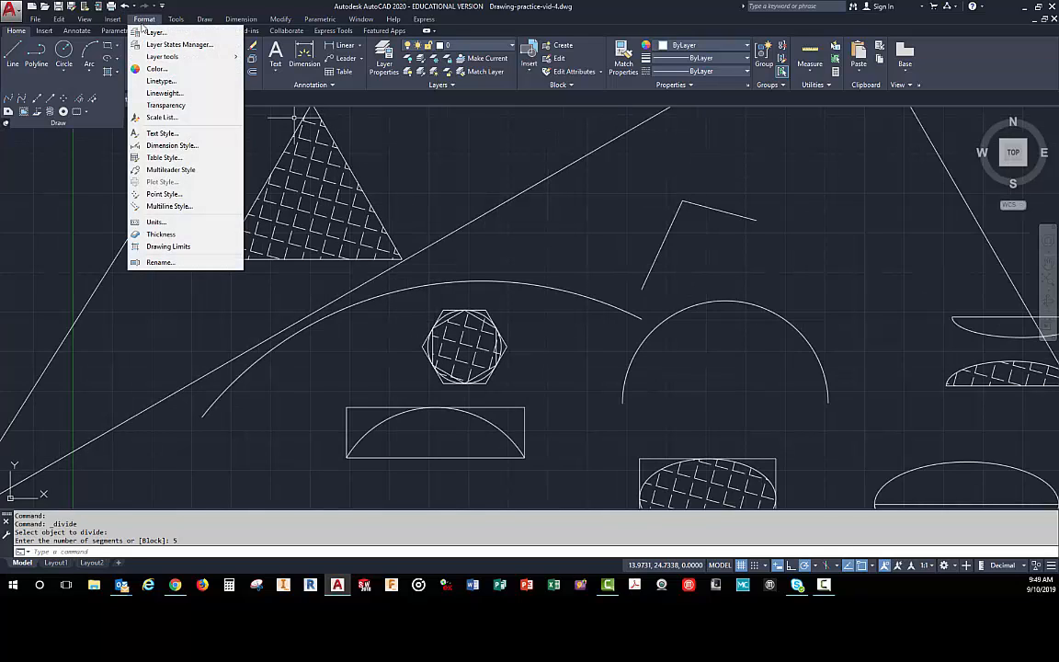
left_click(146, 196)
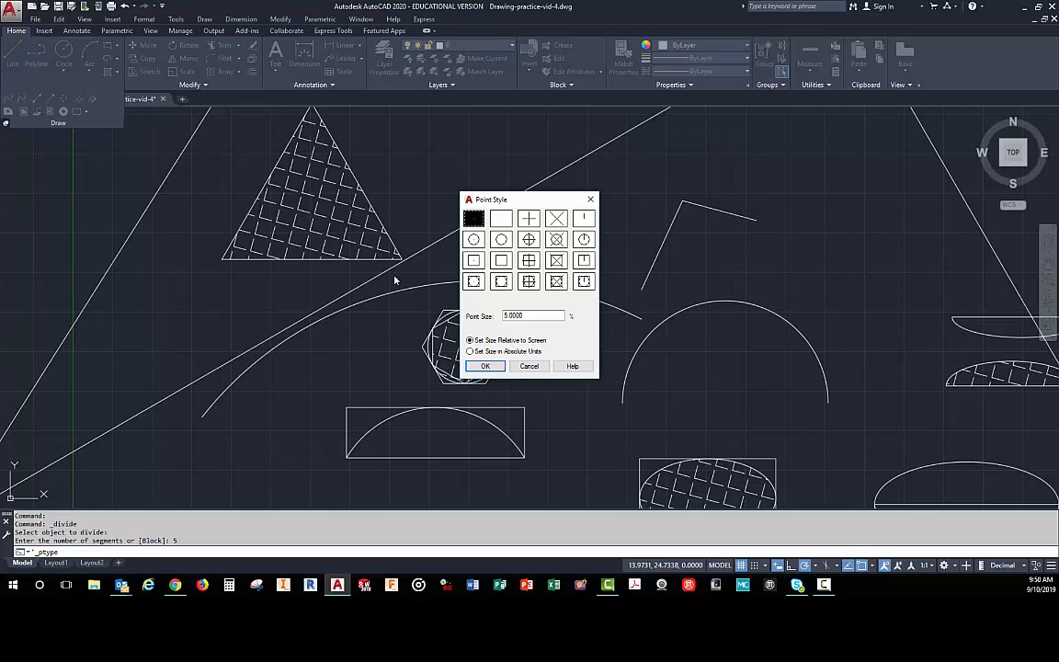
left_click(557, 218)
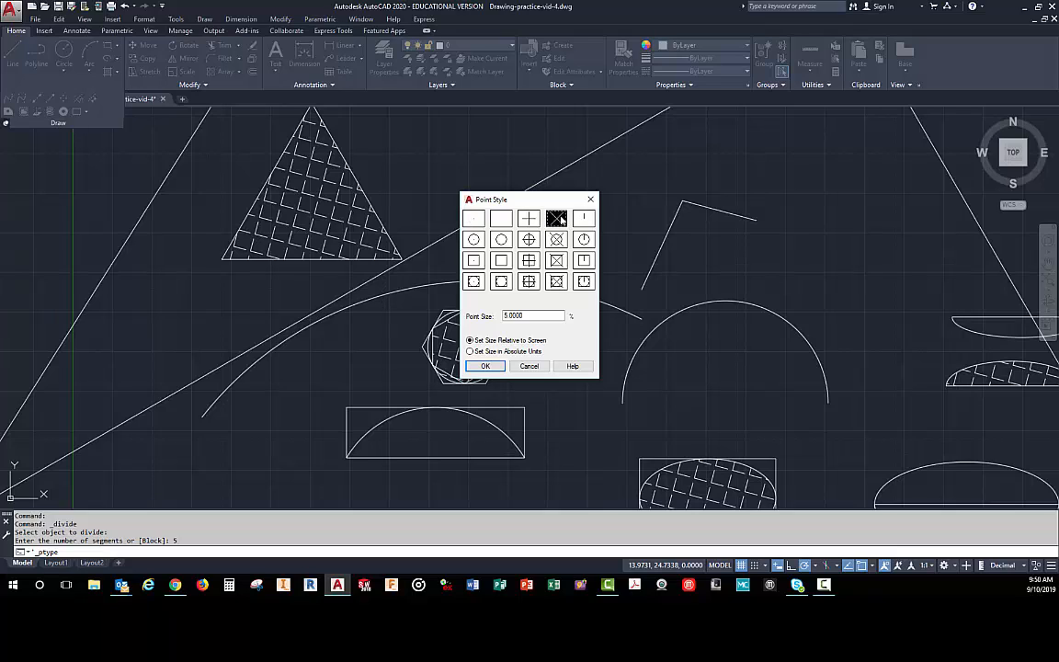
left_click(486, 366)
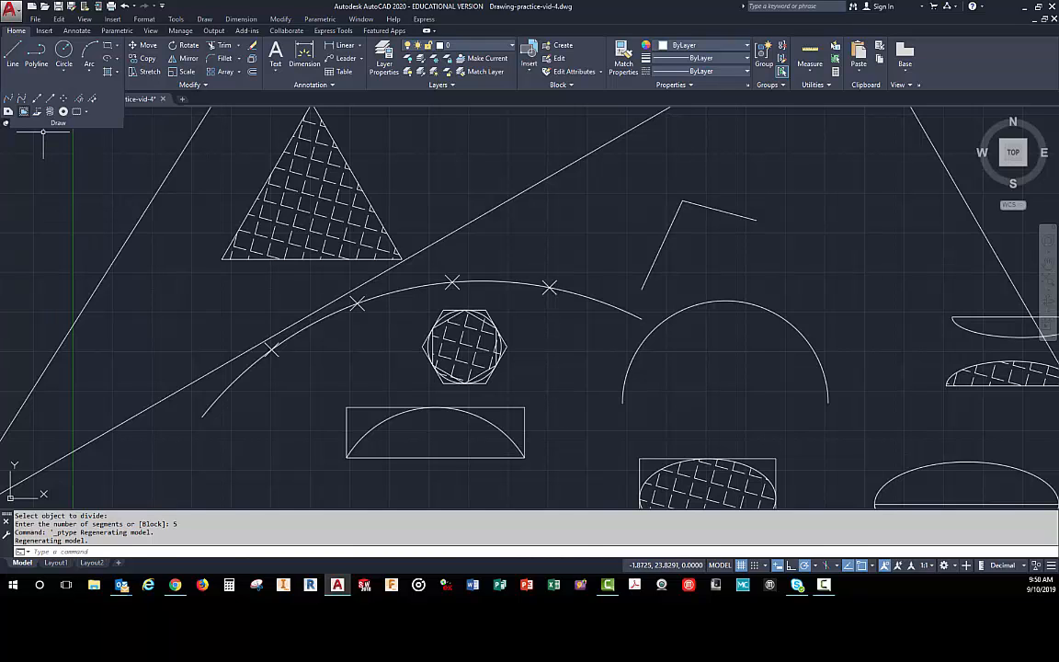
- Draw a line from the large arc's centre to its leftmost division point using the Node snap override
left_click(13, 55)
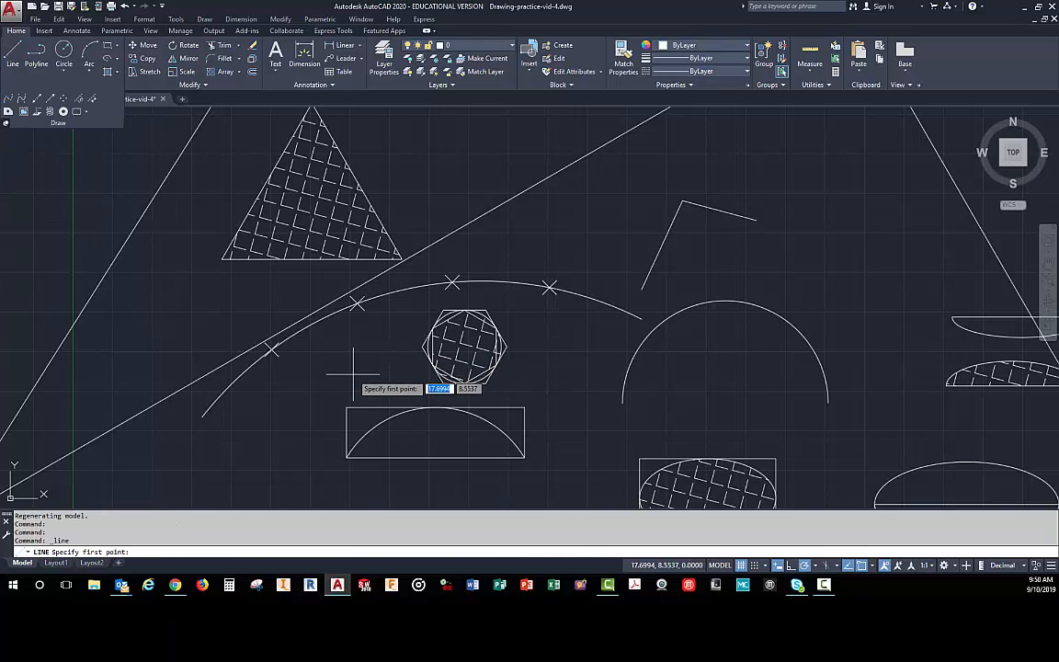
scroll(377, 395, "down", 4)
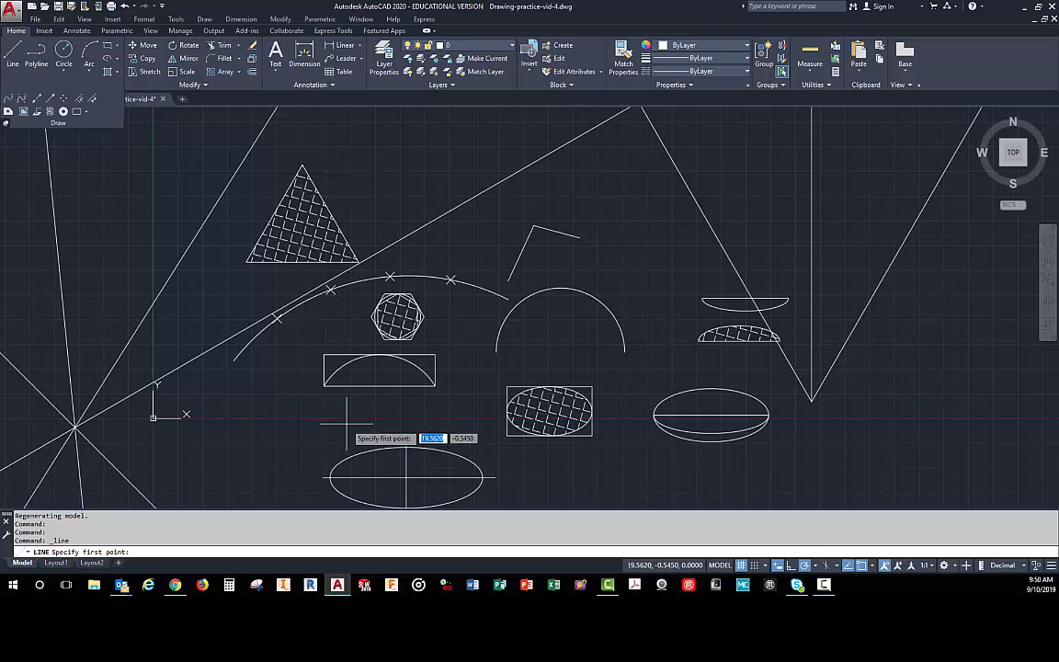
left_click(409, 497)
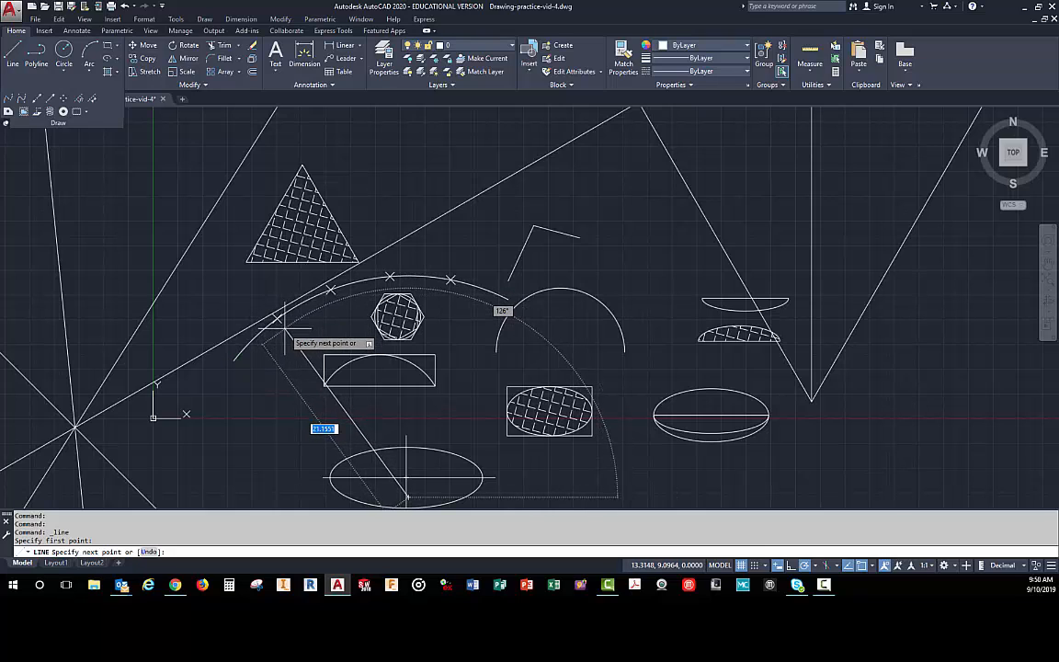
type("nod")
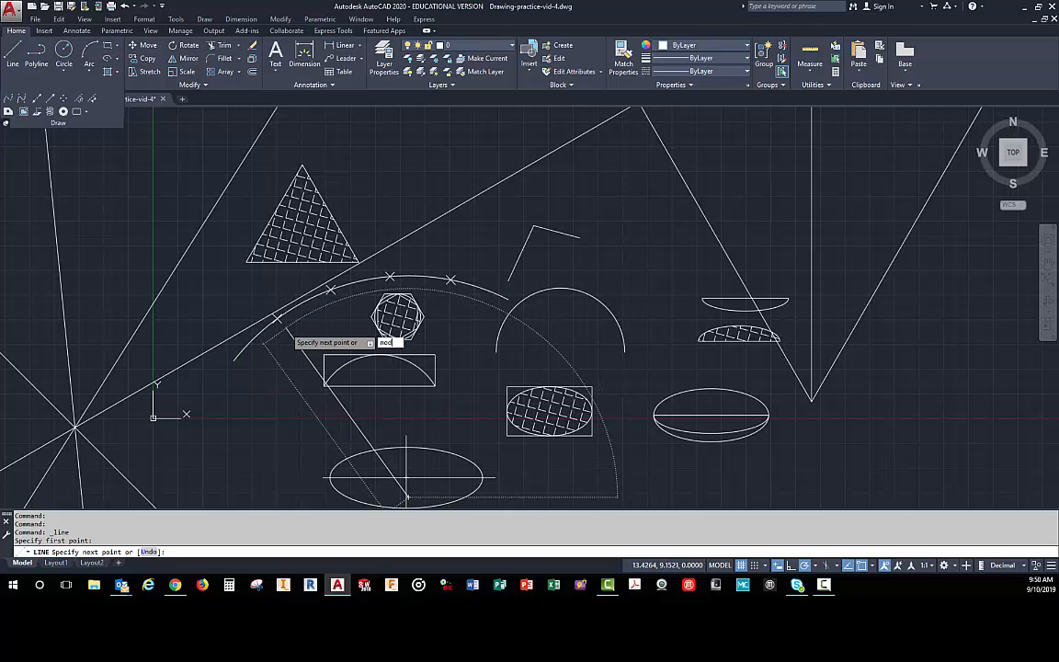
type("e")
key("Return")
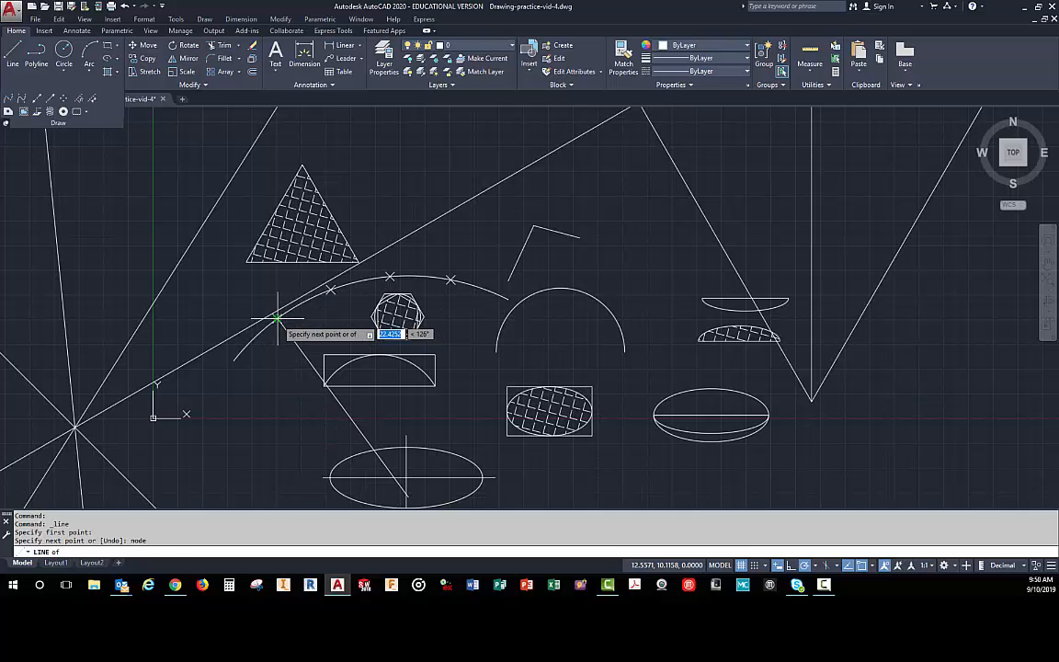
left_click(279, 319)
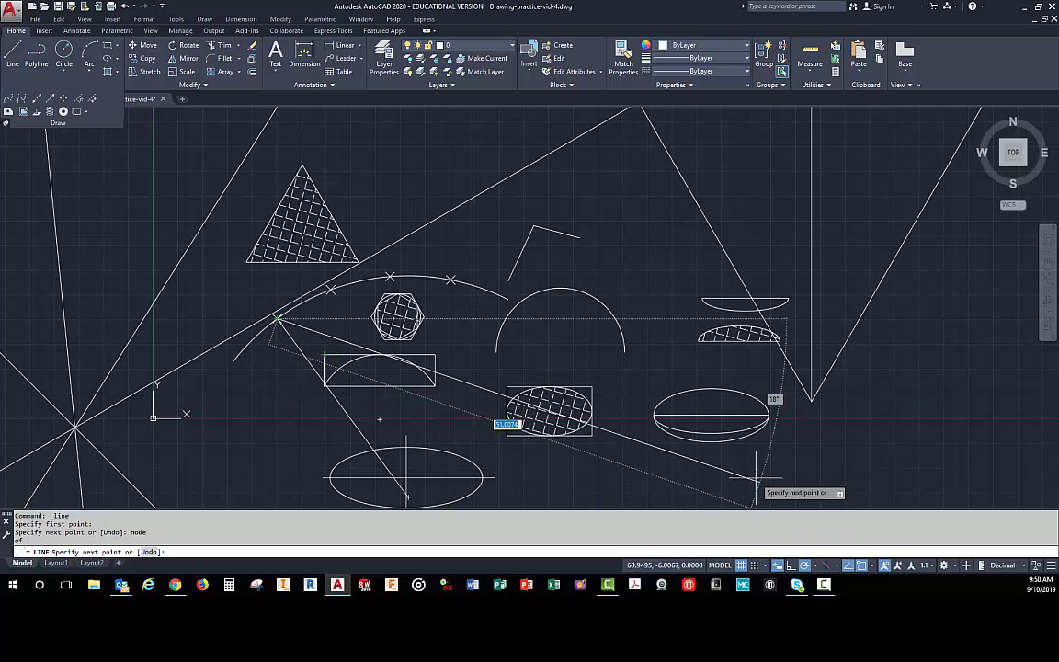
- Enable Node as a running object snap and finish the Line command
left_click(873, 567)
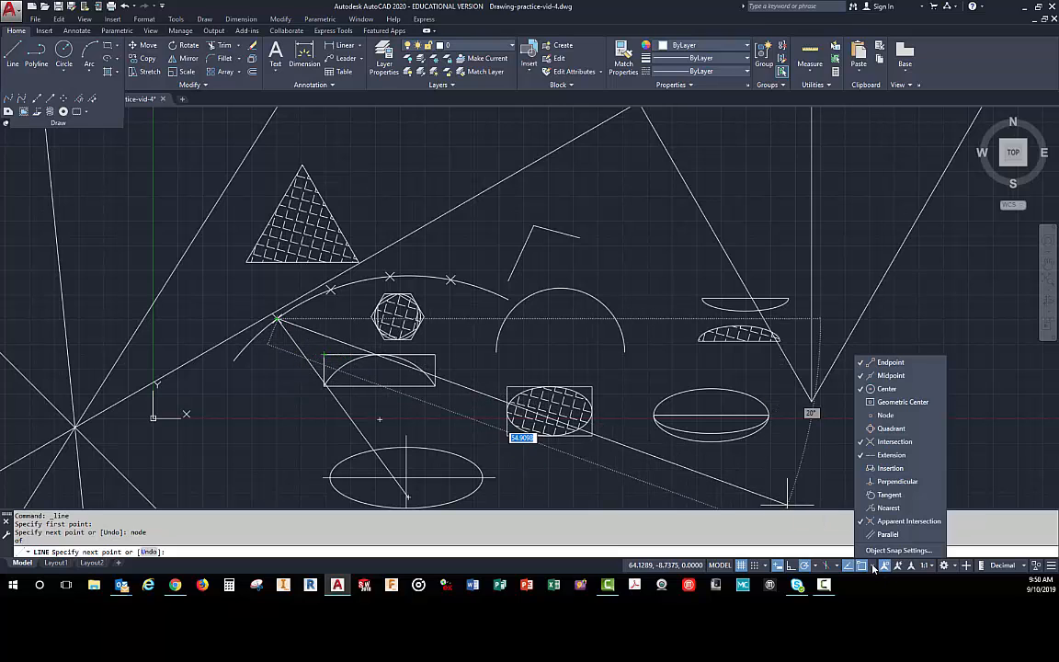
left_click(861, 416)
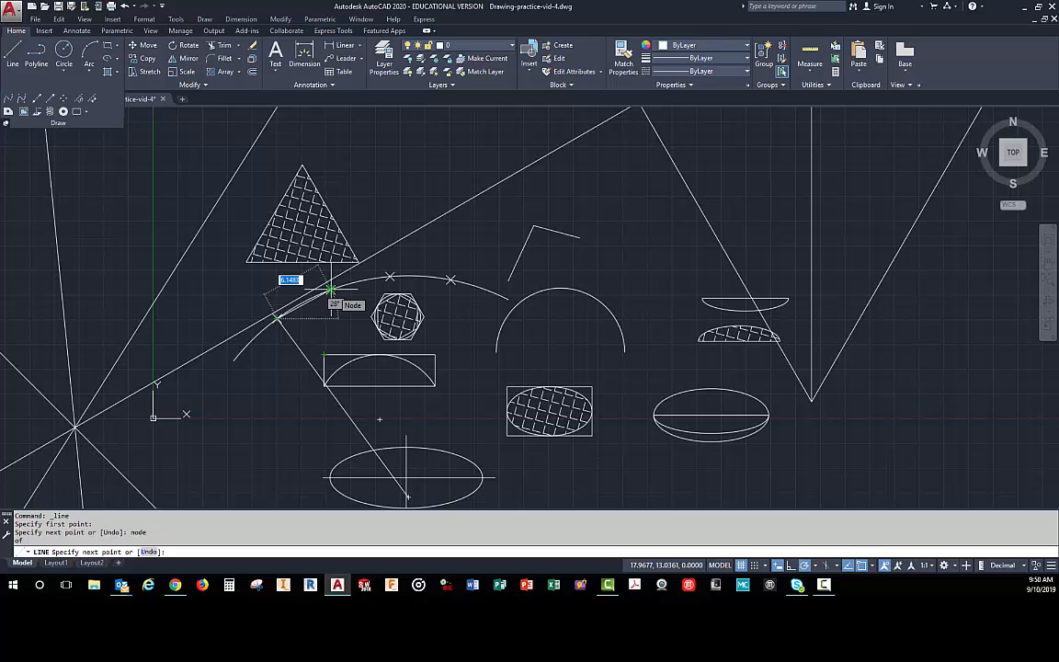
left_click(331, 291)
key("Return")
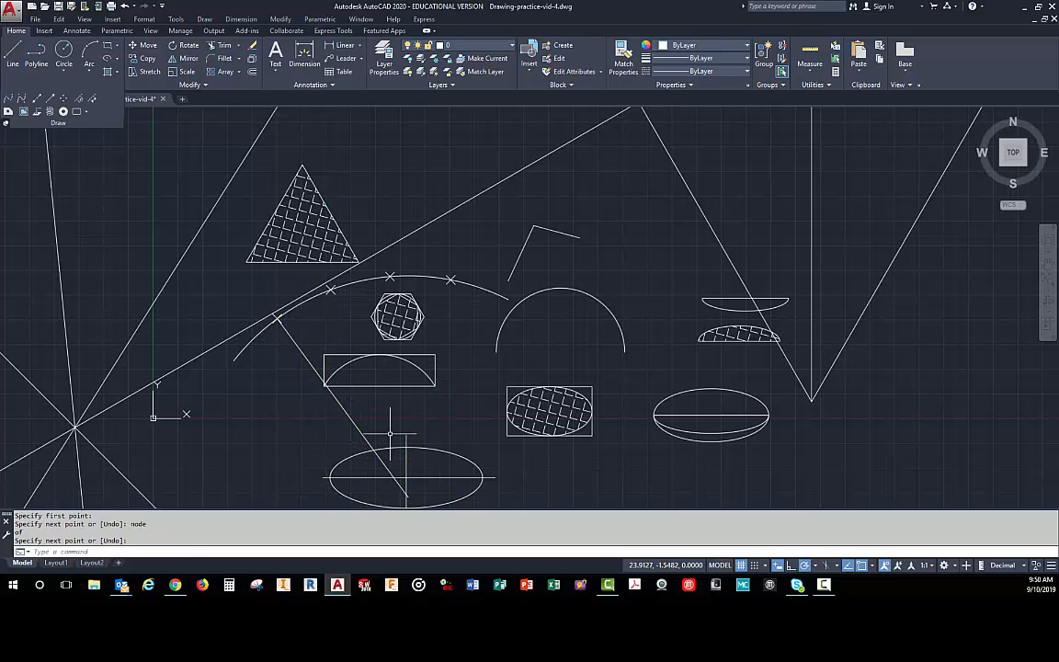
- Draw three separate lines from the large arc's centre to its second, third and fourth division points from the left
key("space")
left_click(405, 498)
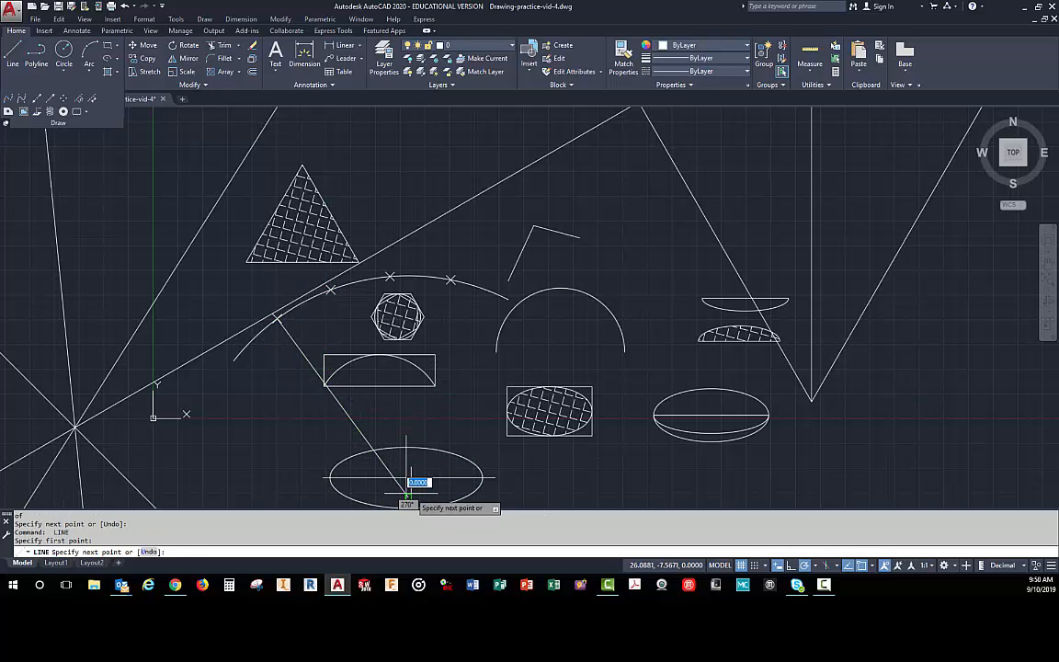
left_click(331, 291)
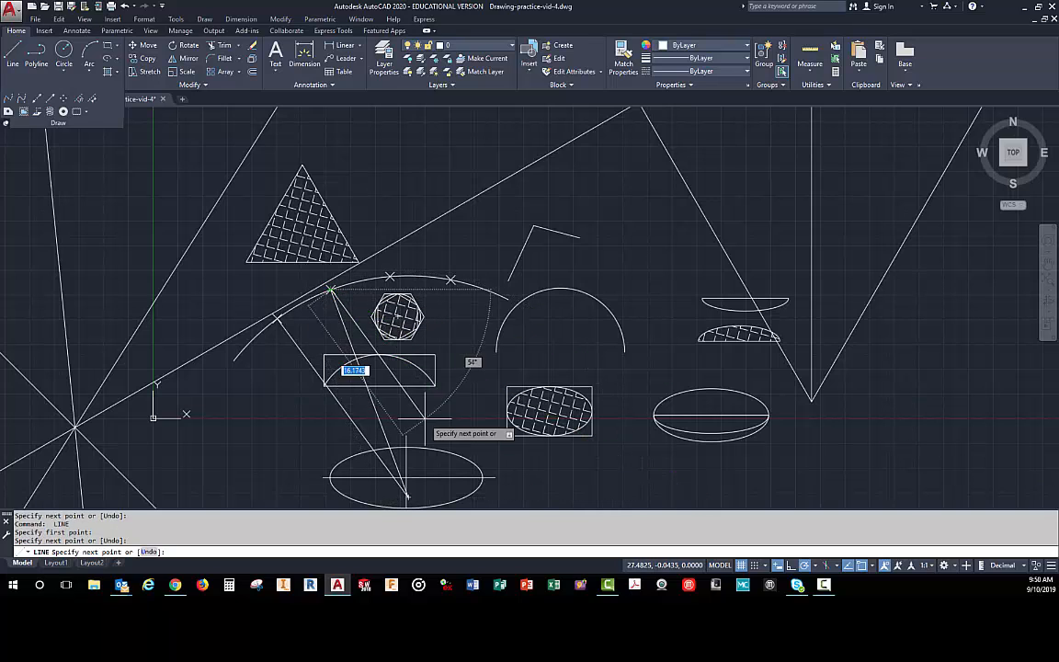
key("Return")
key("space")
left_click(405, 498)
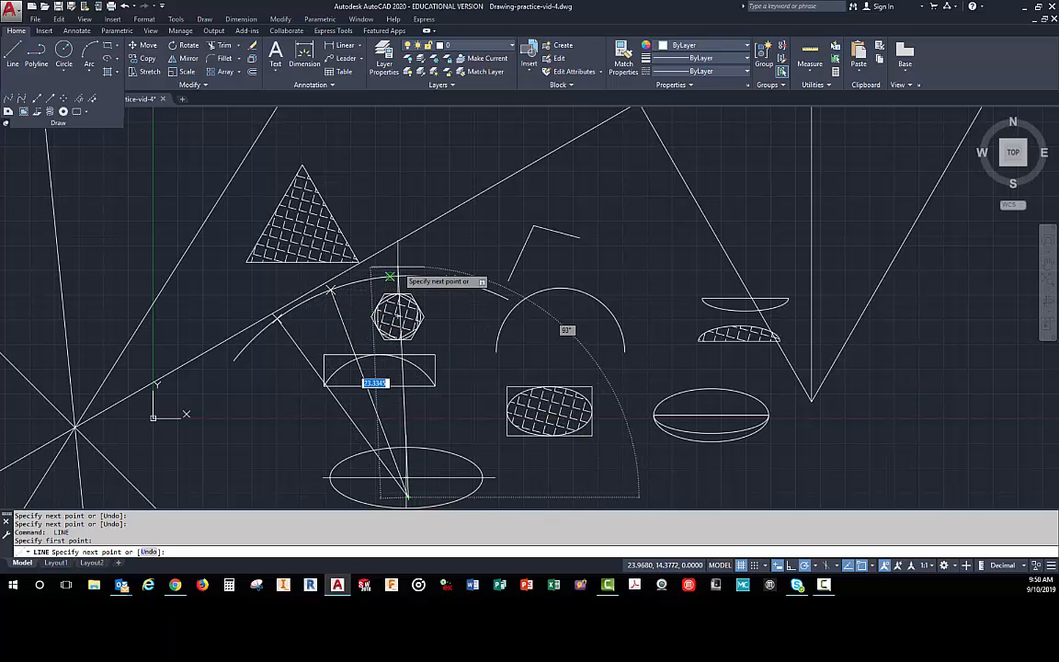
left_click(390, 277)
key("Return")
key("space")
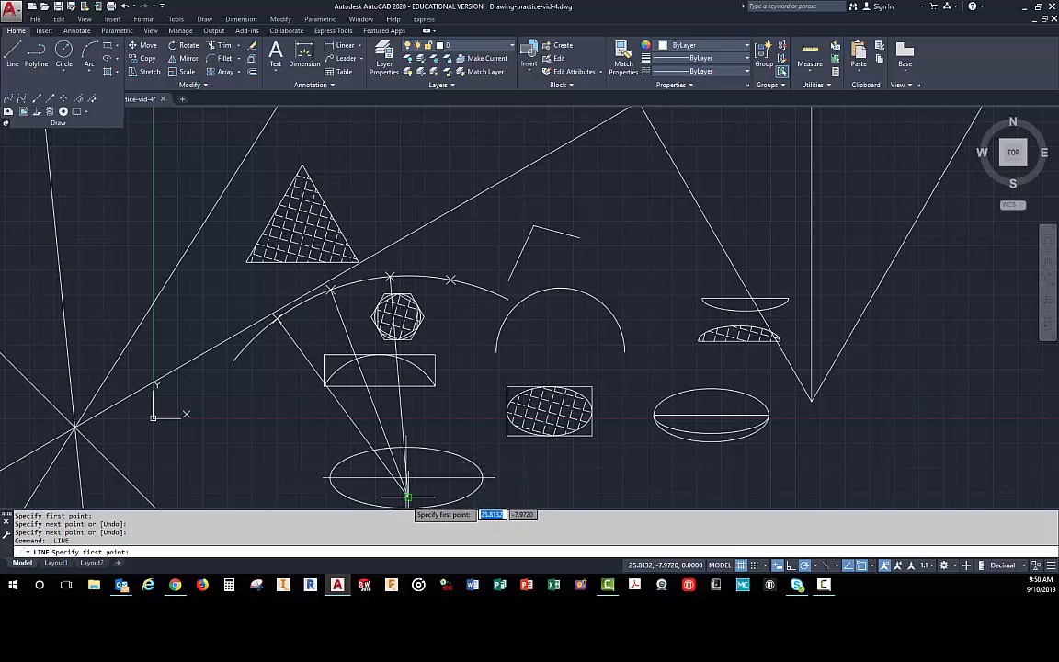
left_click(406, 499)
left_click(450, 279)
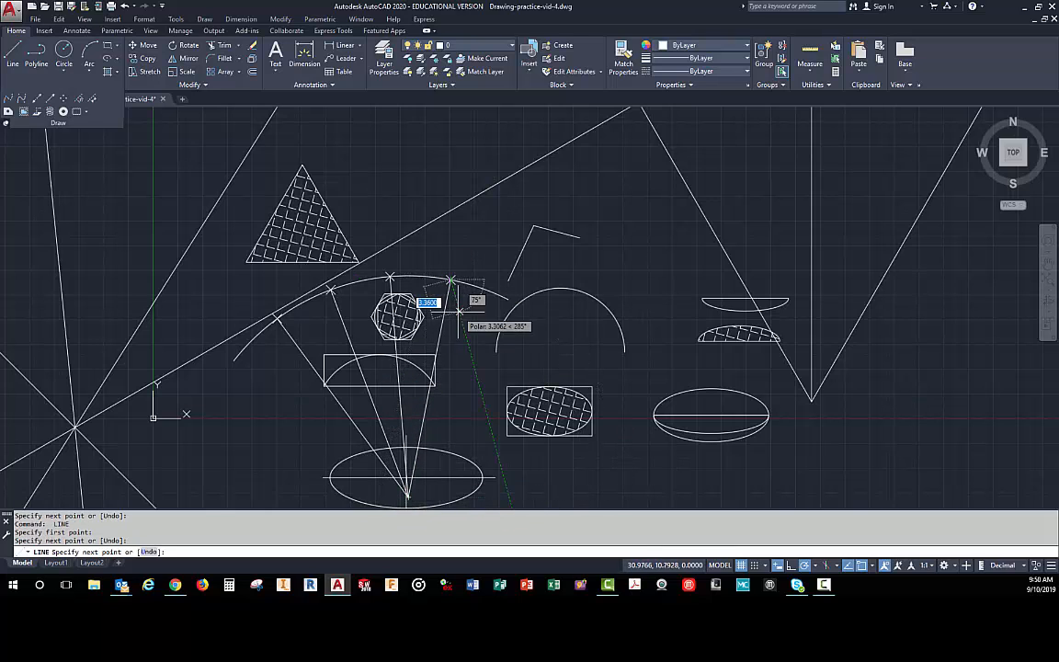
key("Return")
- Draw two separate lines from the large arc's centre to its right endpoint and its left endpoint
key("space")
left_click(406, 498)
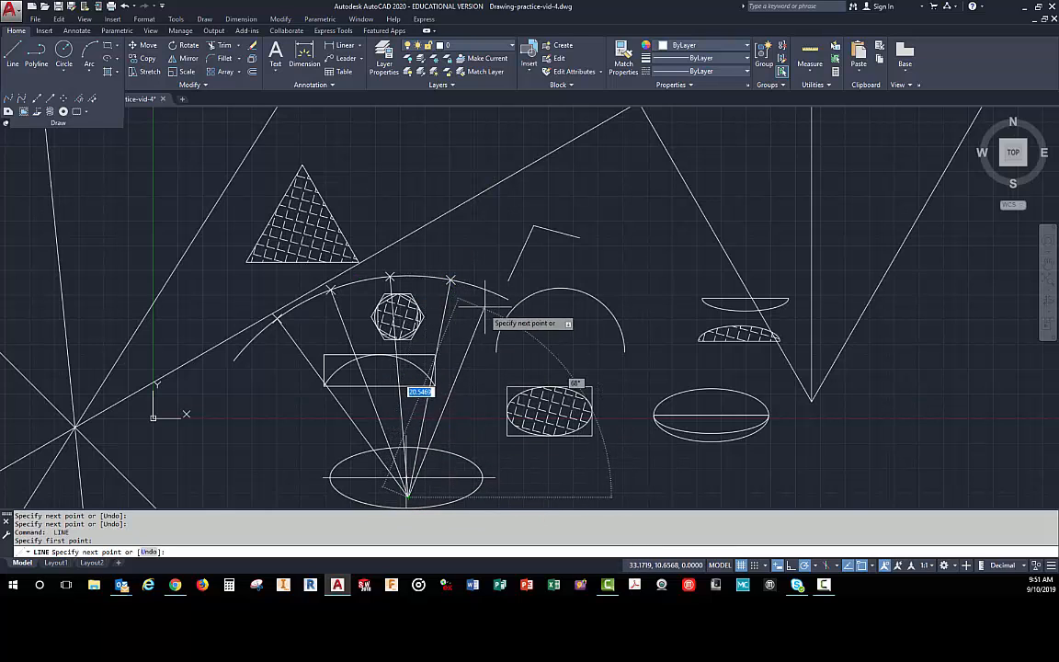
left_click(507, 297)
key("Return")
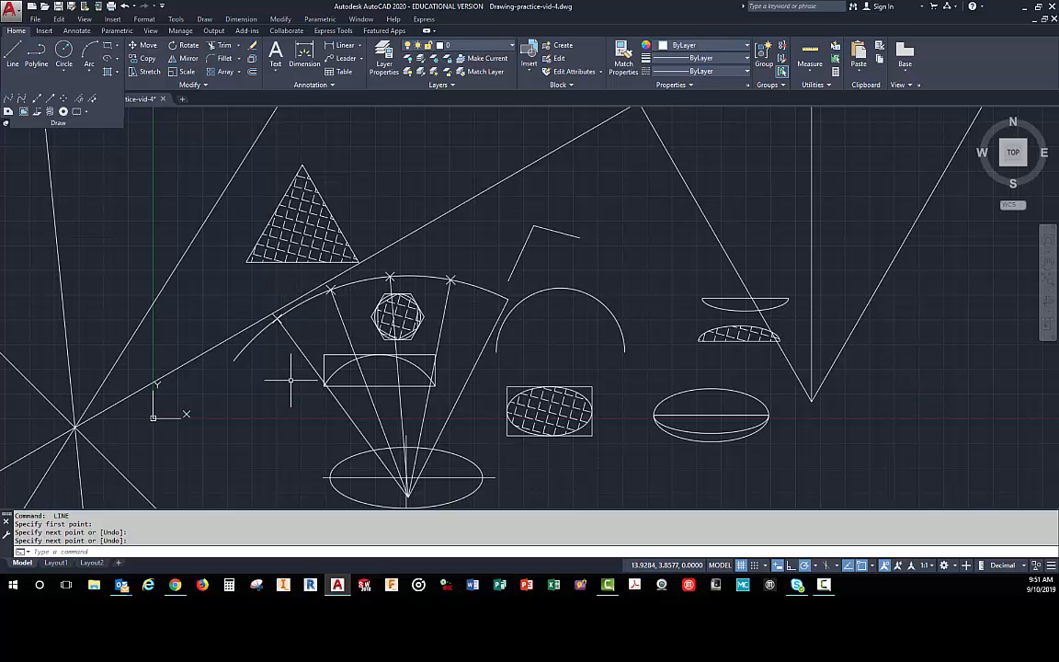
key("Return")
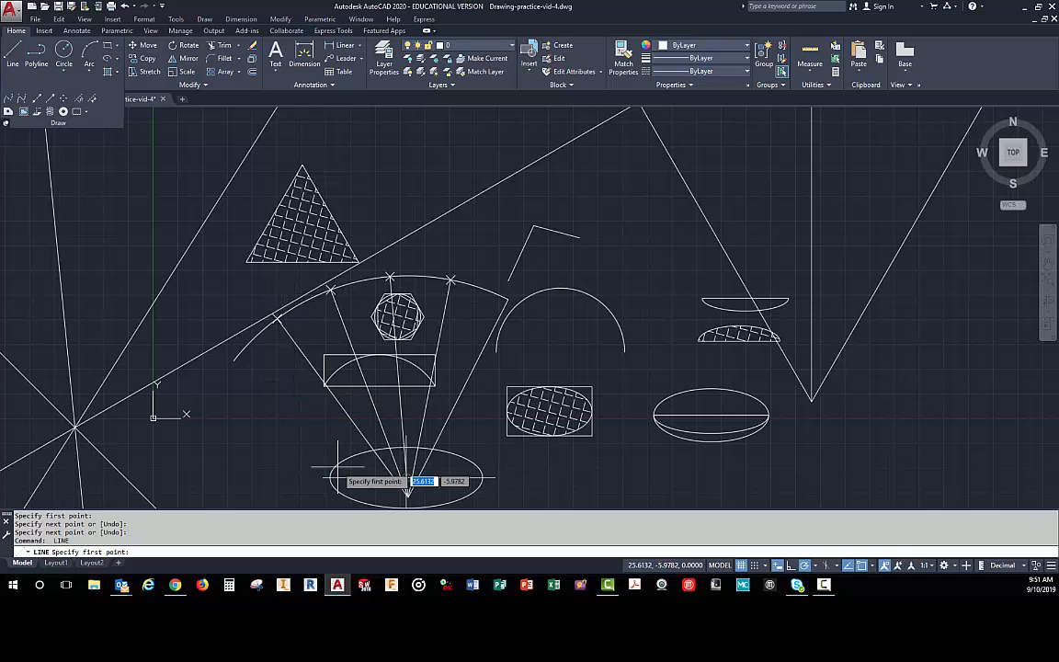
left_click(406, 497)
left_click(235, 360)
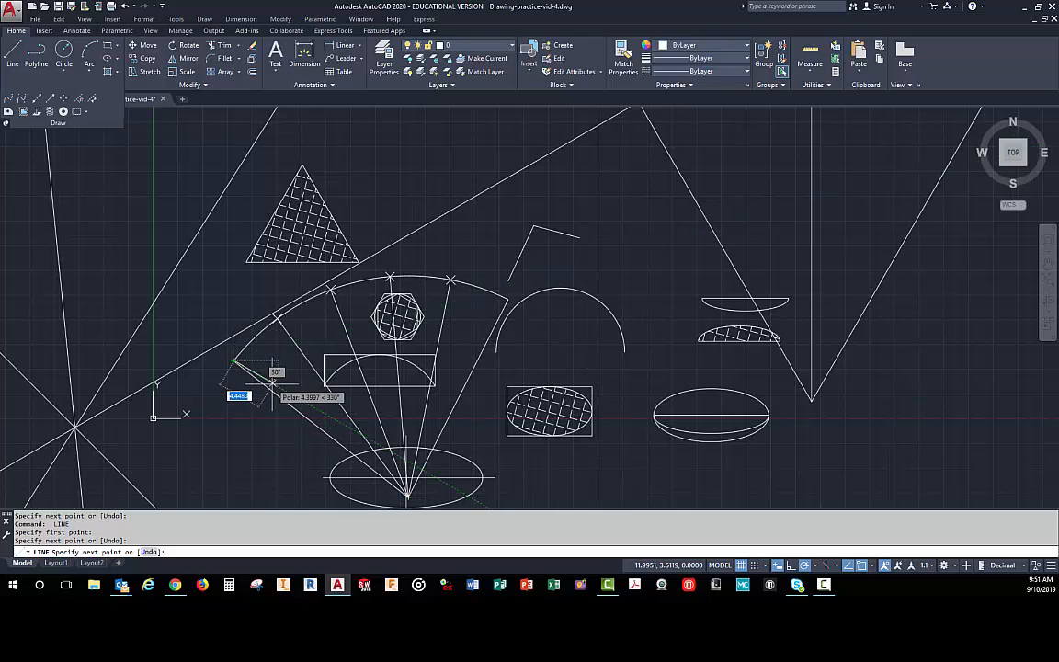
key("Return")
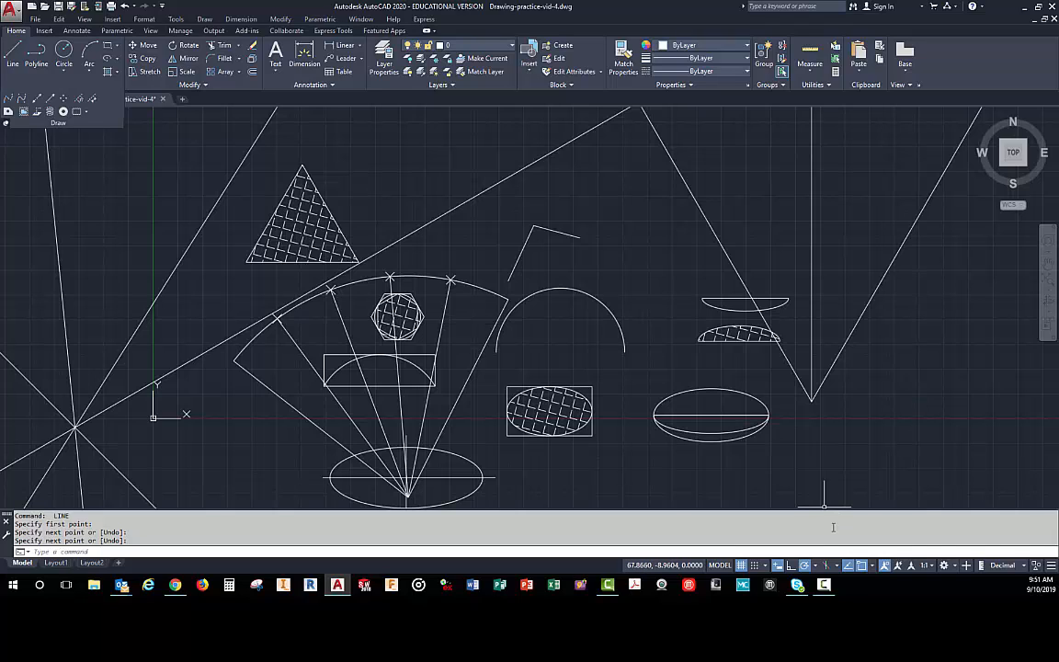
- Turn off Node as a running object snap and review the list of running snap modes
left_click(872, 566)
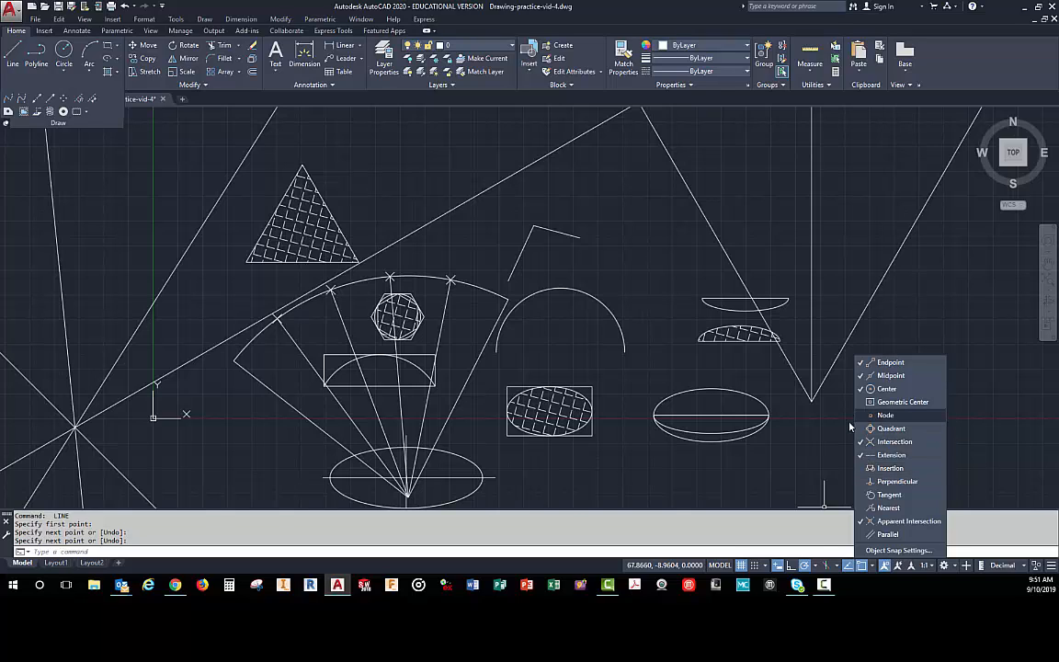
left_click(622, 464)
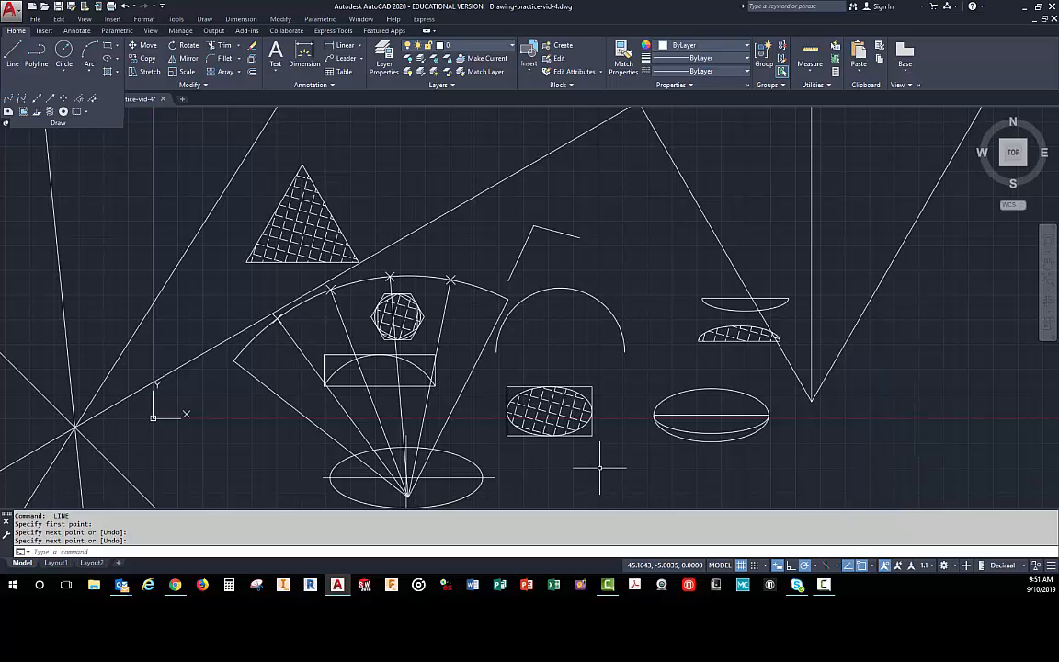
scroll(597, 466, "down", 2)
scroll(607, 413, "up", 2)
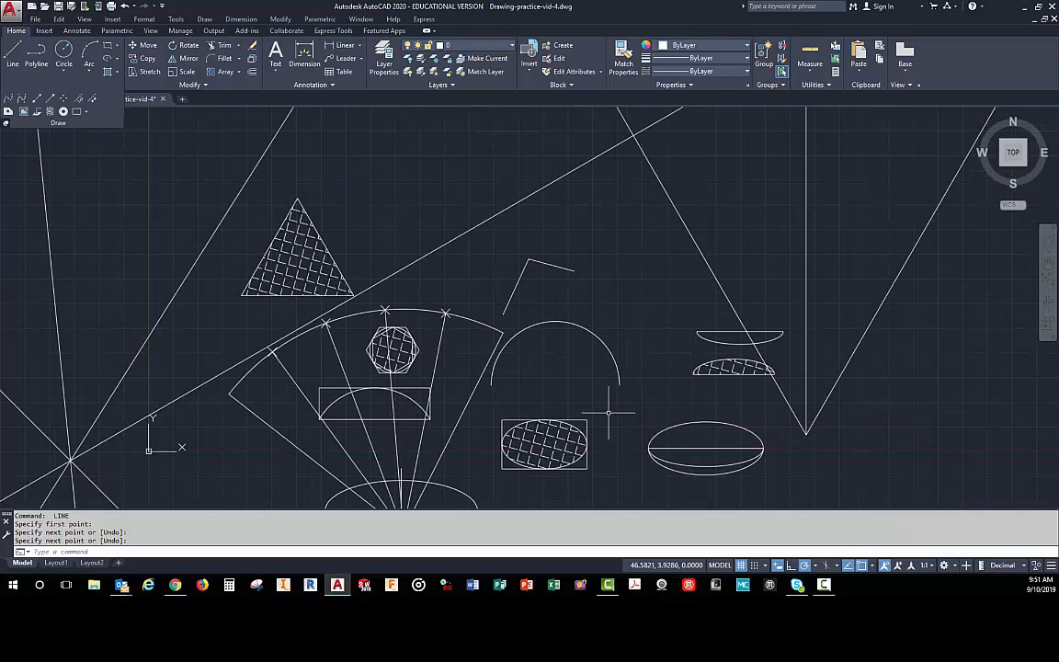
left_click(872, 566)
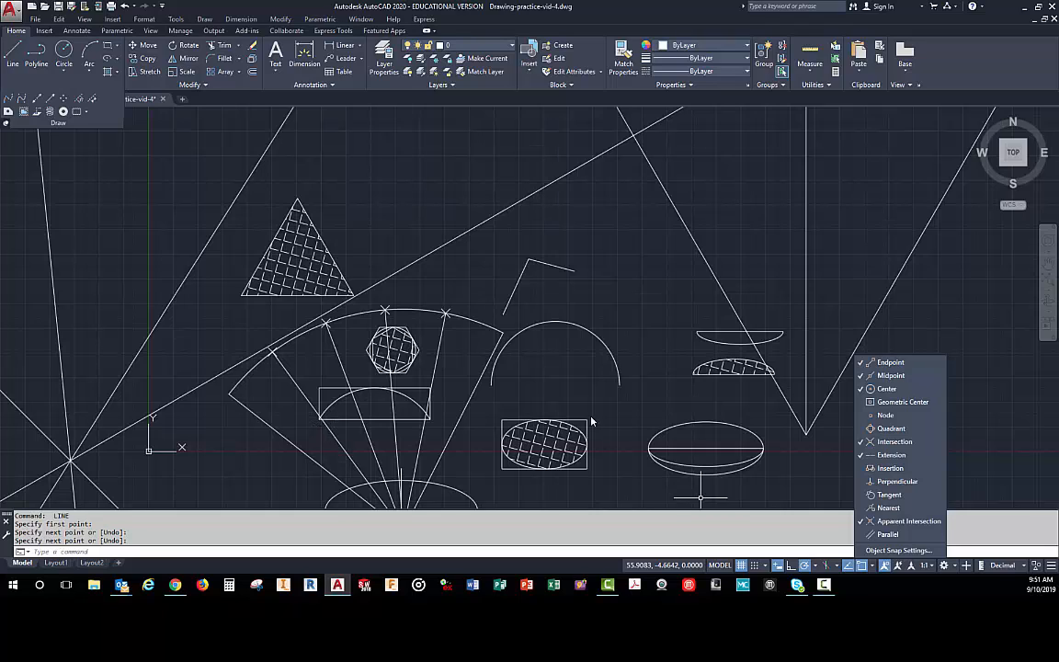
left_click(542, 368)
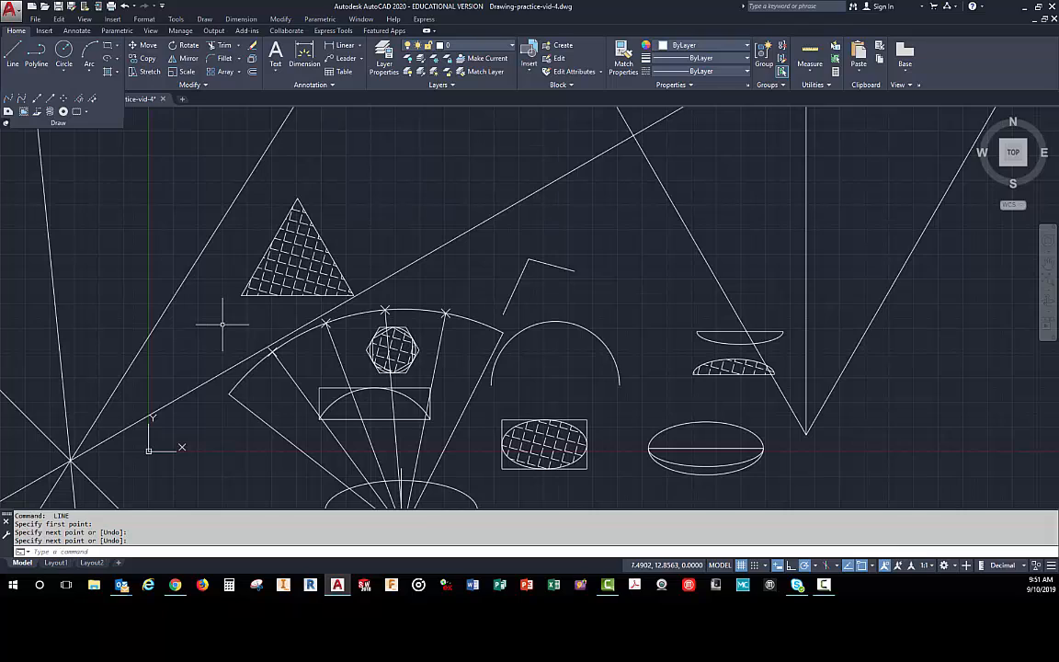
- Place two donuts with 0.5 inside and 1.0 outside diameter side by side in the empty area below and left of the hatched triangle
left_click(64, 112)
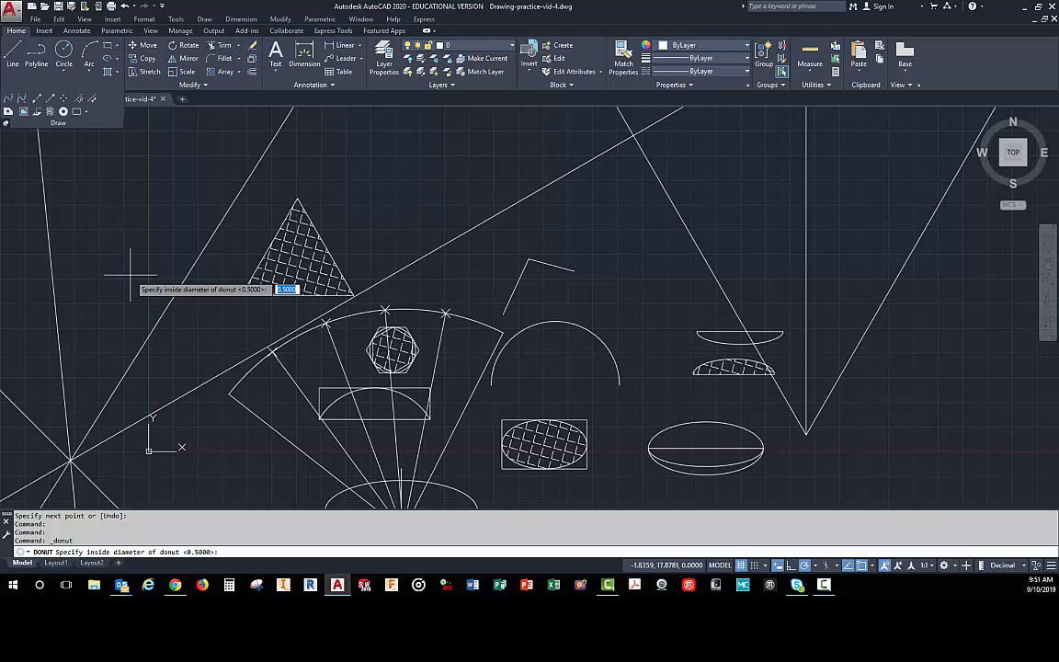
key("Return")
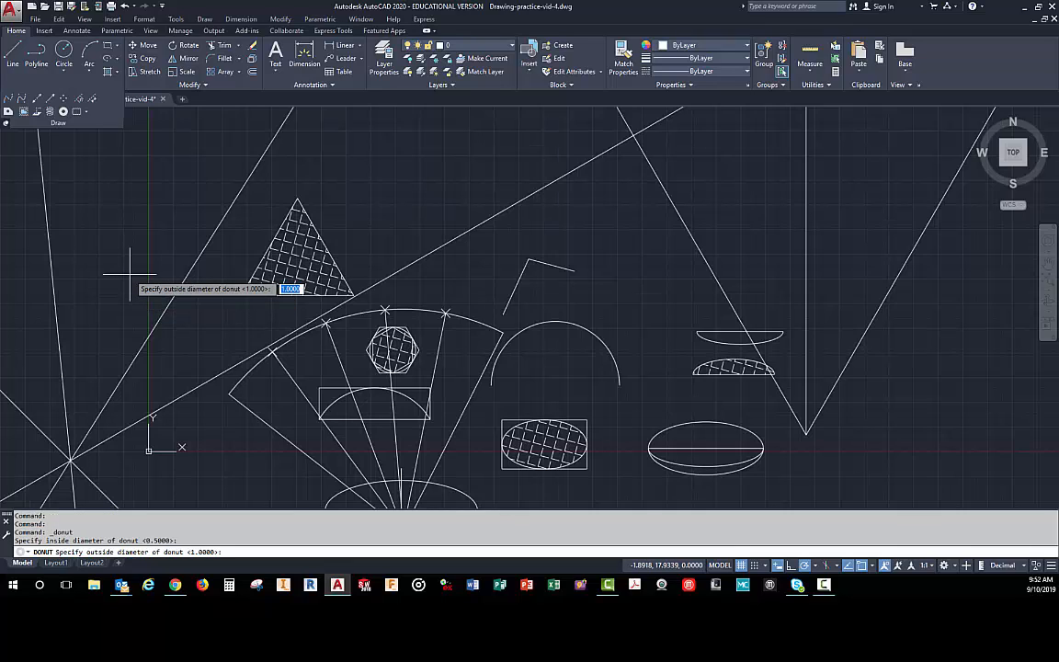
key("Return")
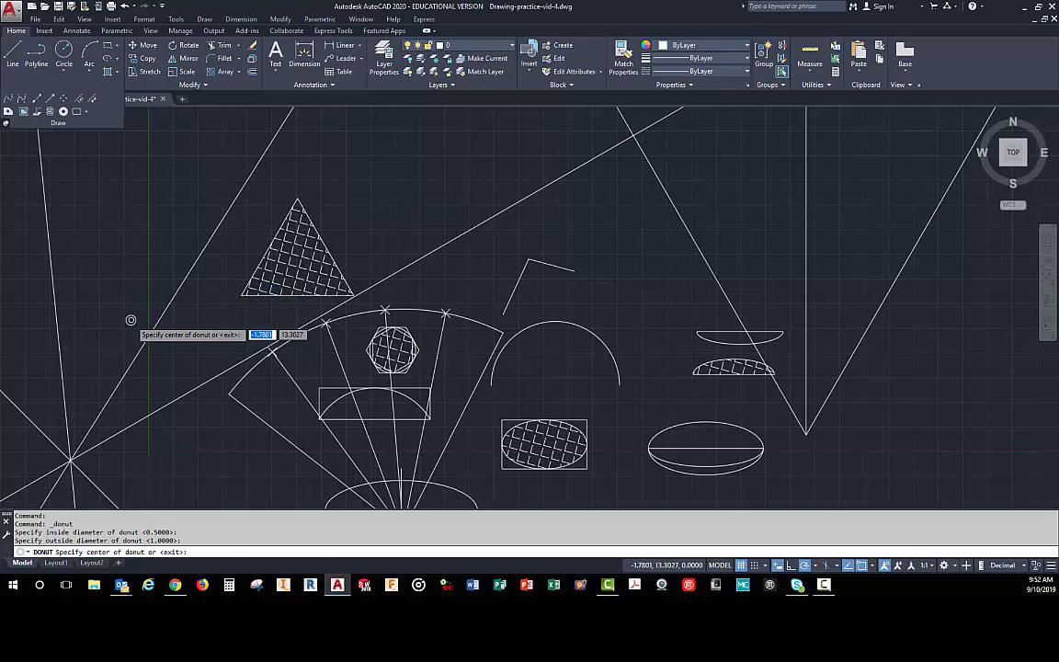
scroll(208, 323, "up", 3)
left_click(425, 337)
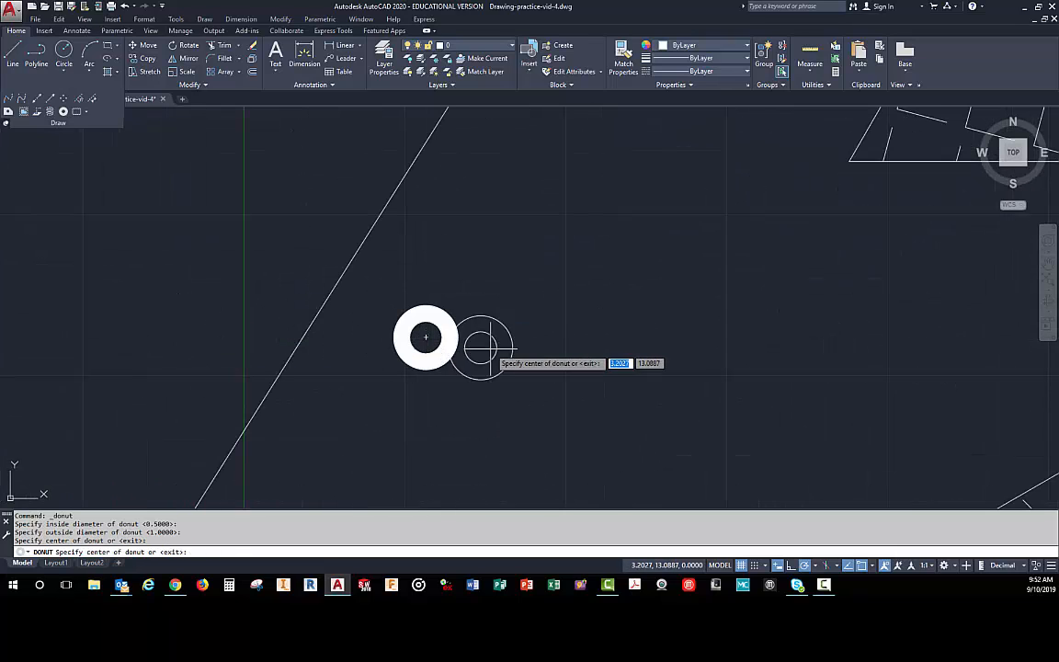
left_click(594, 339)
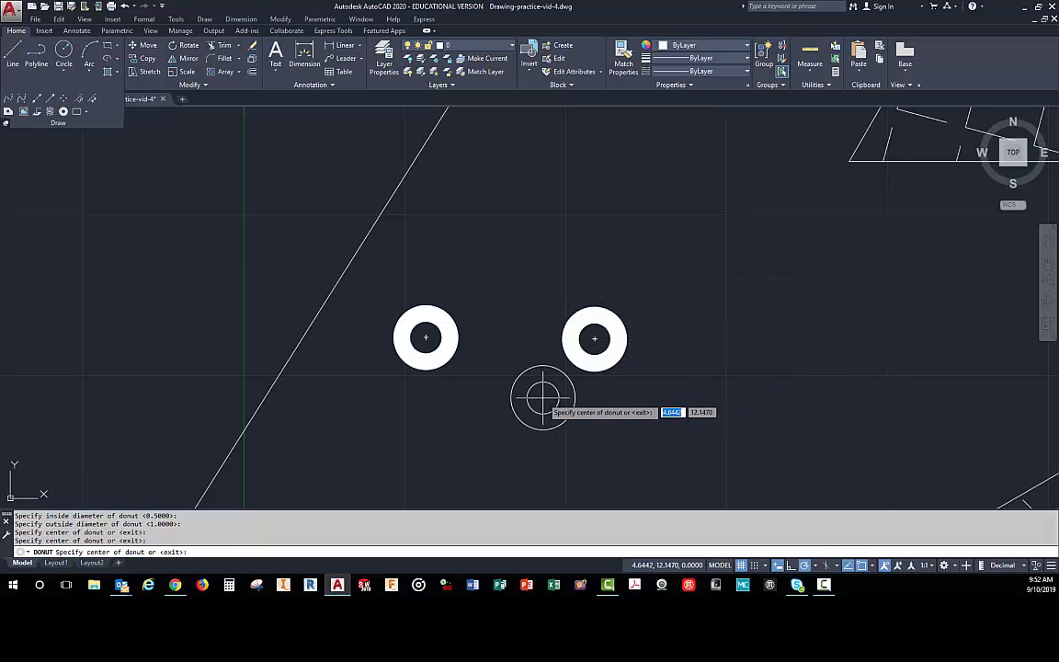
key("Return")
key("Return")
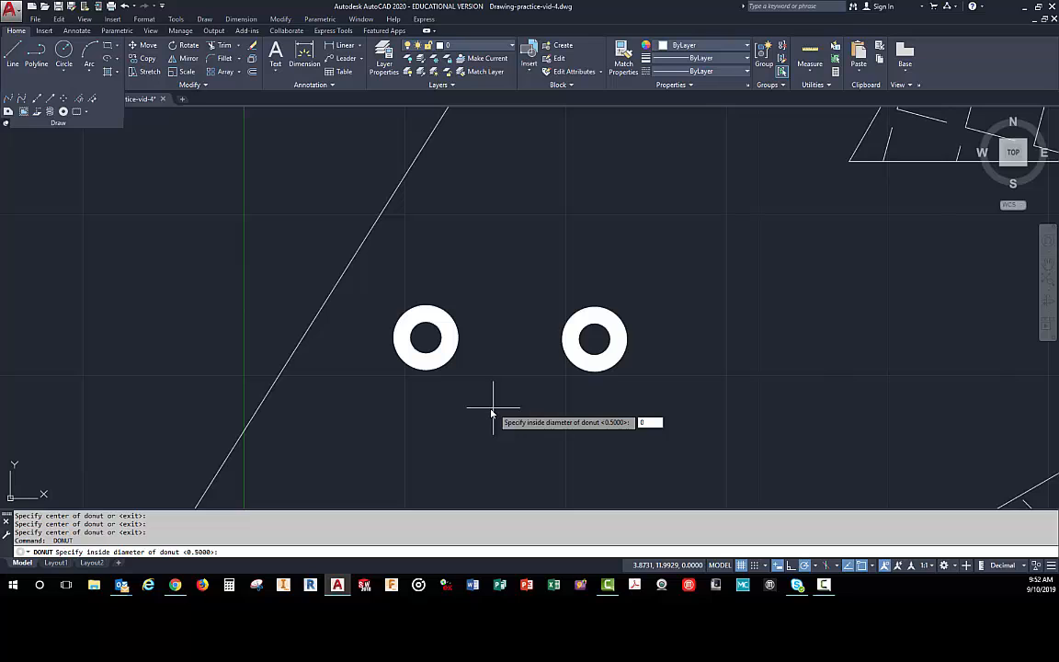
- Place six solid donuts with 0 inside and 1.0 outside diameter around the two ring-shaped donuts
key("Return")
key("Return")
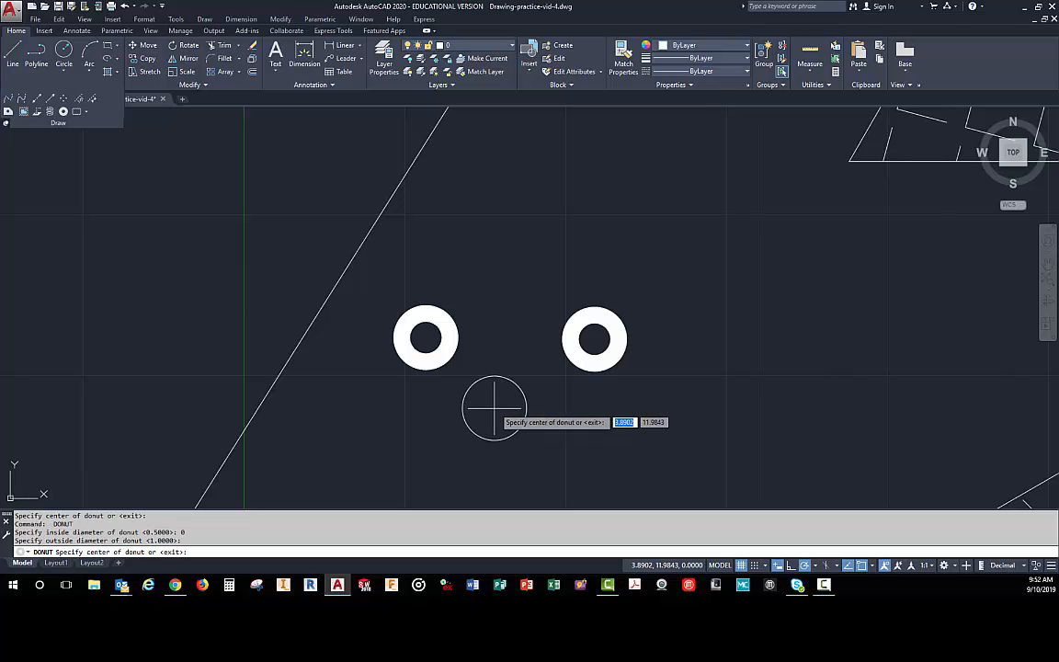
left_click(499, 420)
left_click(706, 397)
left_click(723, 226)
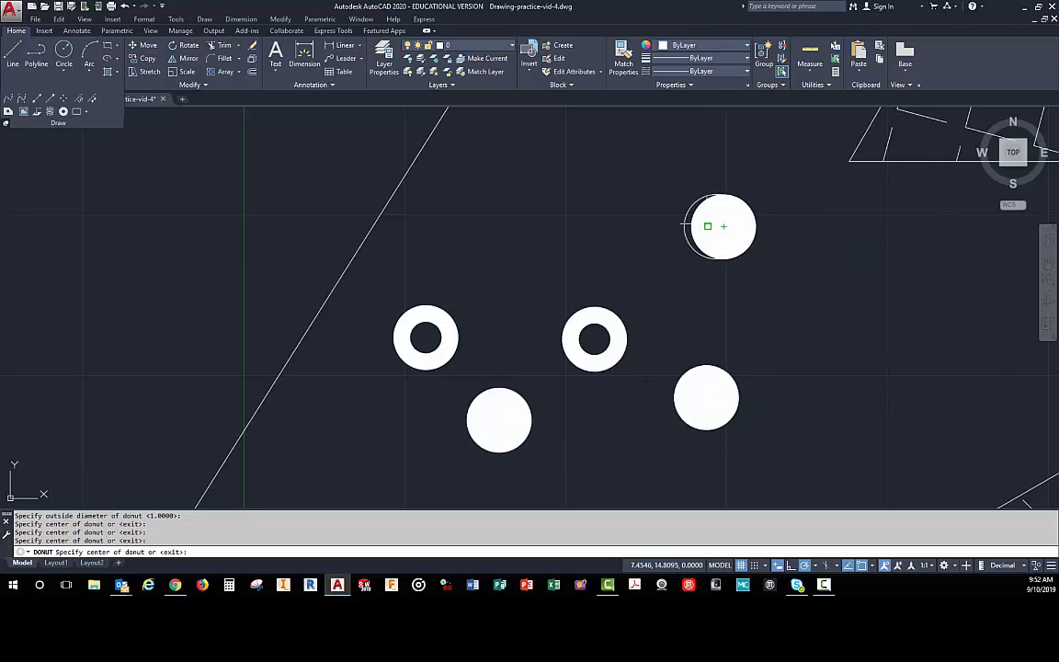
left_click(470, 209)
left_click(605, 203)
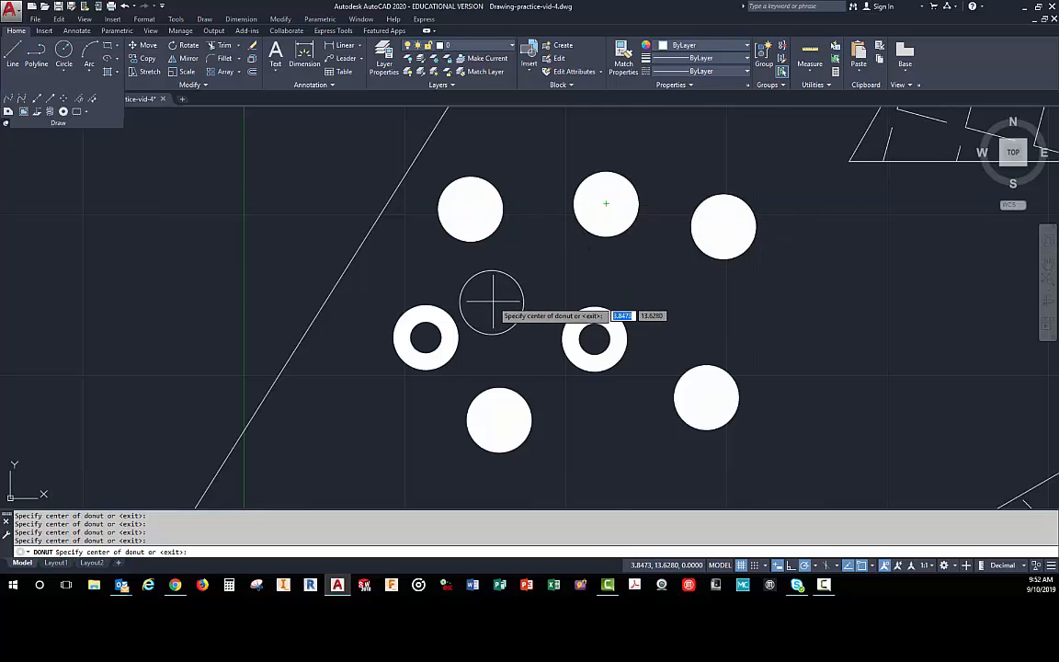
scroll(497, 296, "down", 4)
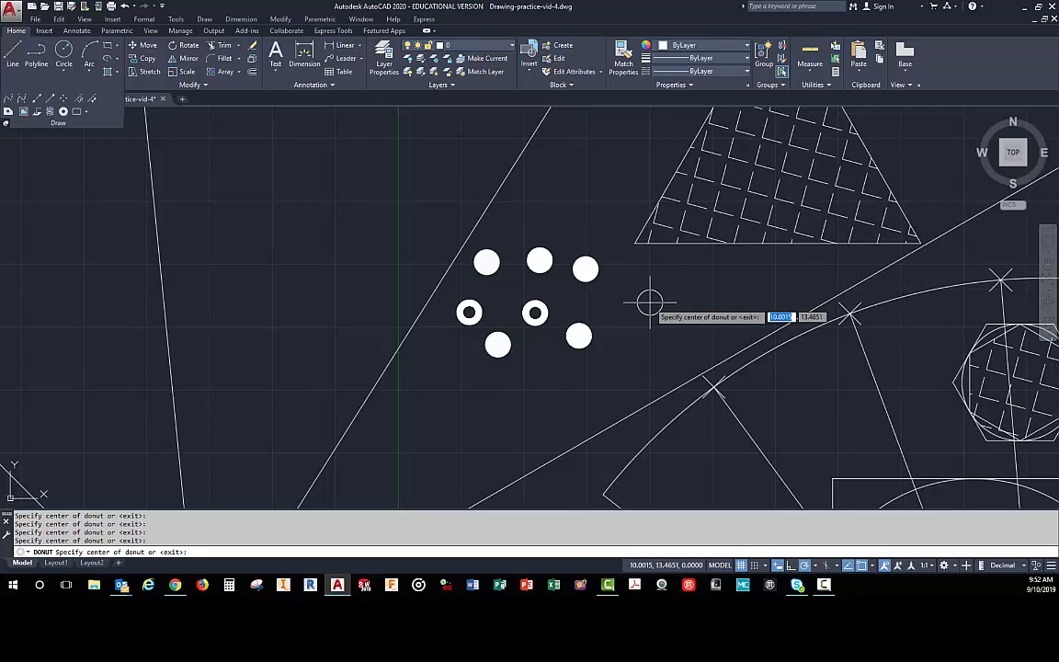
left_click(649, 303)
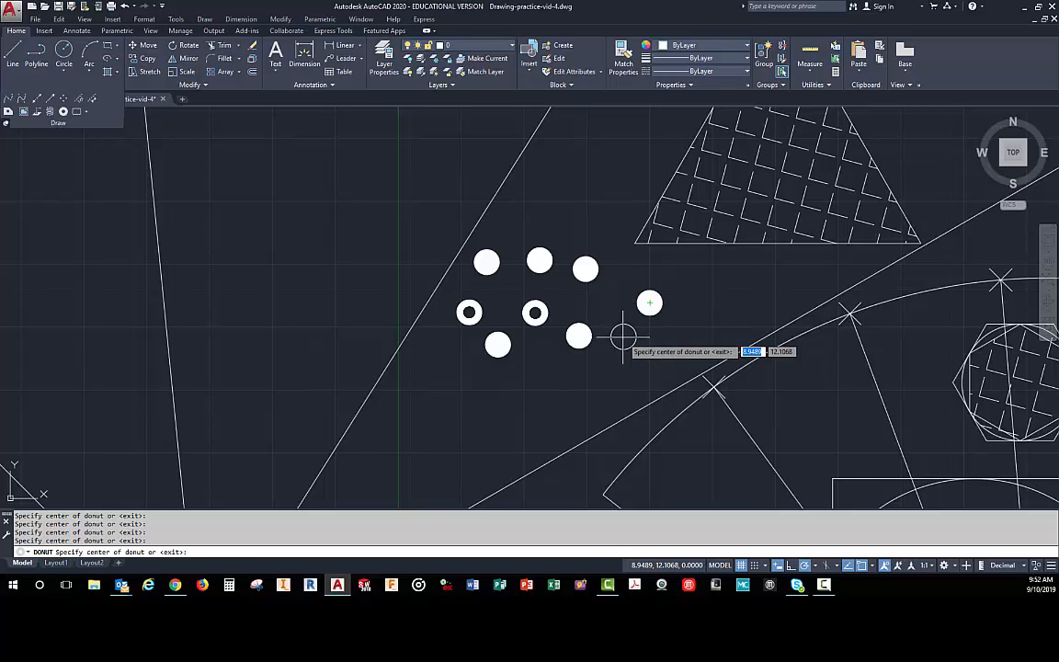
key("Escape")
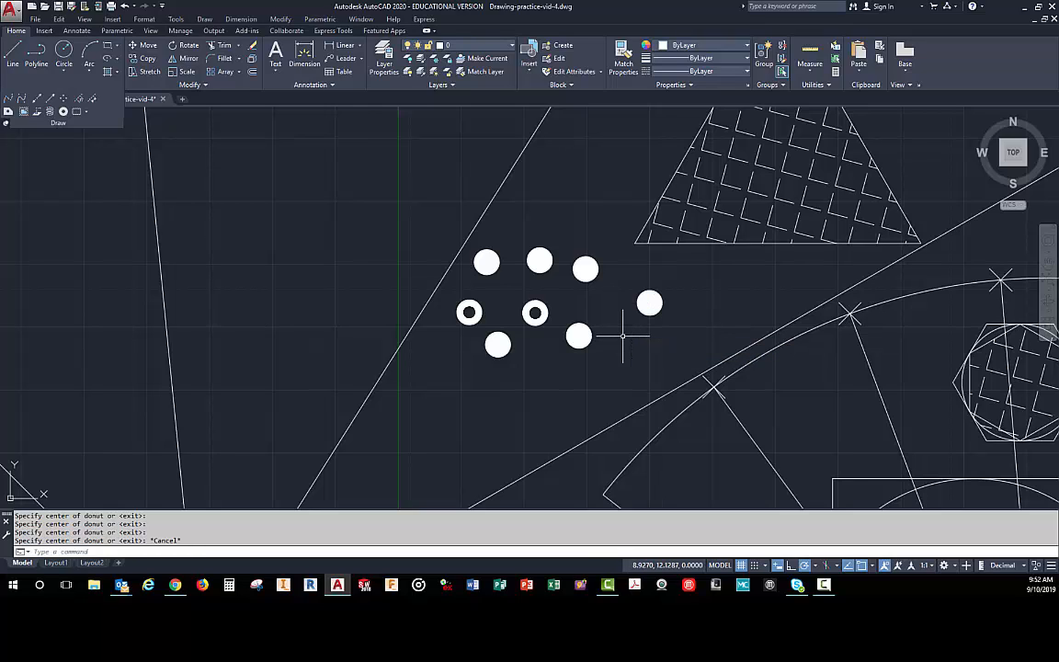